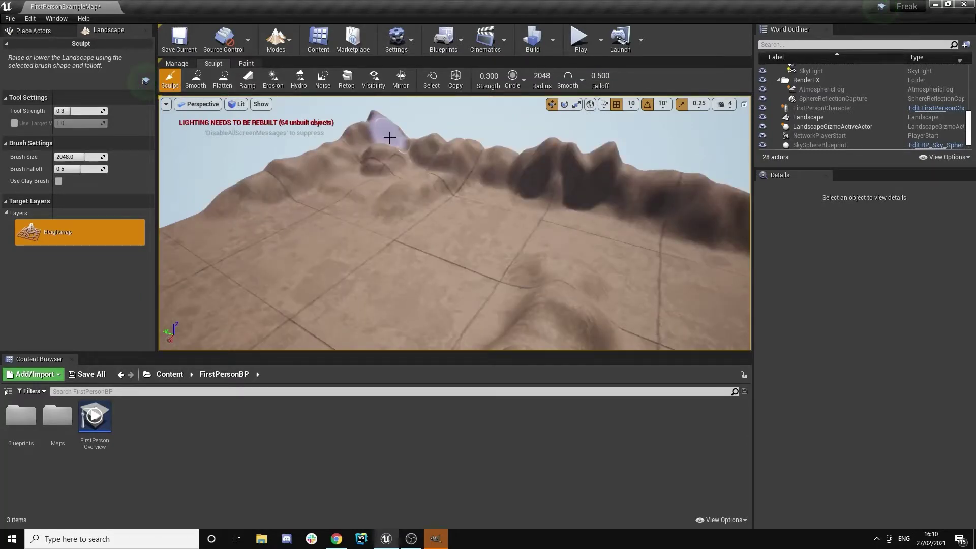
- Sculpt the mountain ridge along the landscape's far edge and switch to landscape painting
{"action": "left_click_drag", "start_coordinate": [389, 137], "coordinate": [202, 204]}
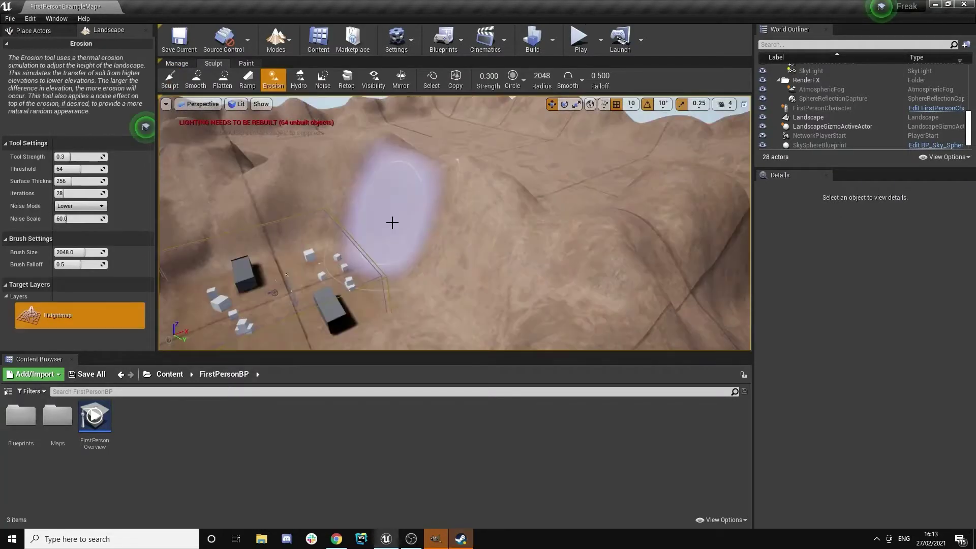
{"action": "left_click", "coordinate": [245, 63]}
{"action": "left_click", "coordinate": [193, 80]}
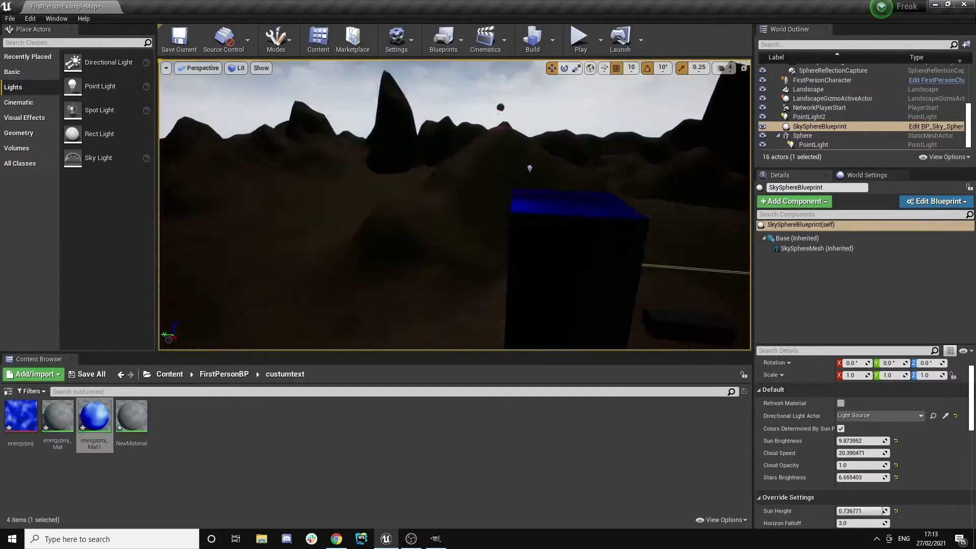
- Delete the unwanted actor near the tall blue block from the level
{"action": "key", "text": "s"}
{"action": "right_click_drag", "start_coordinate": [455, 204], "coordinate": [422, 245]}
{"action": "key", "text": "w"}
{"action": "right_click_drag", "start_coordinate": [502, 254], "coordinate": [510, 195]}
{"action": "left_click", "coordinate": [512, 220]}
{"action": "key", "text": "Delete"}
- Play-test the level, firing projectiles while walking toward the glowing red light on the hill, and end the play session
{"action": "left_click", "coordinate": [578, 41]}
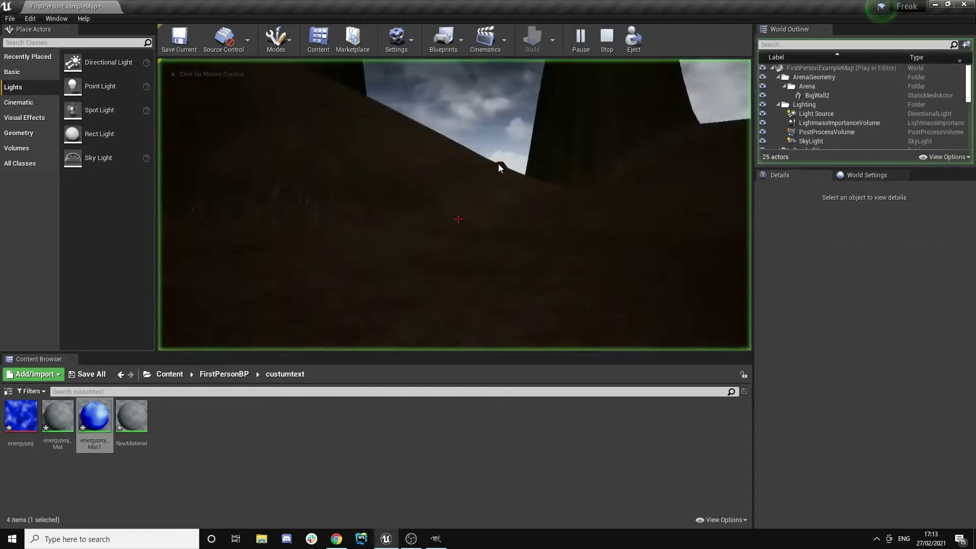
{"action": "key", "text": "w"}
{"action": "left_click", "coordinate": [458, 219]}
{"action": "left_click", "coordinate": [458, 219]}
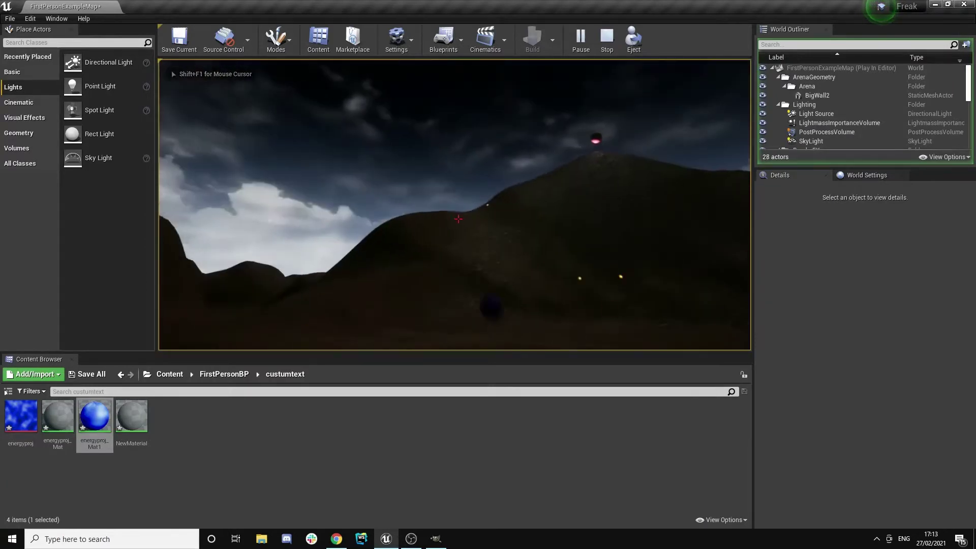
{"action": "left_click", "coordinate": [458, 219]}
{"action": "key", "text": "w"}
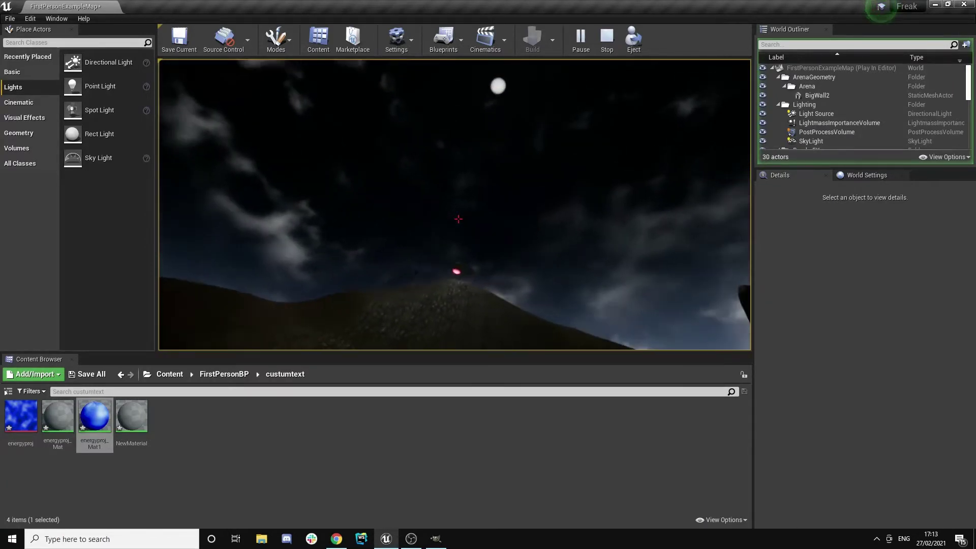
{"action": "key", "text": "w"}
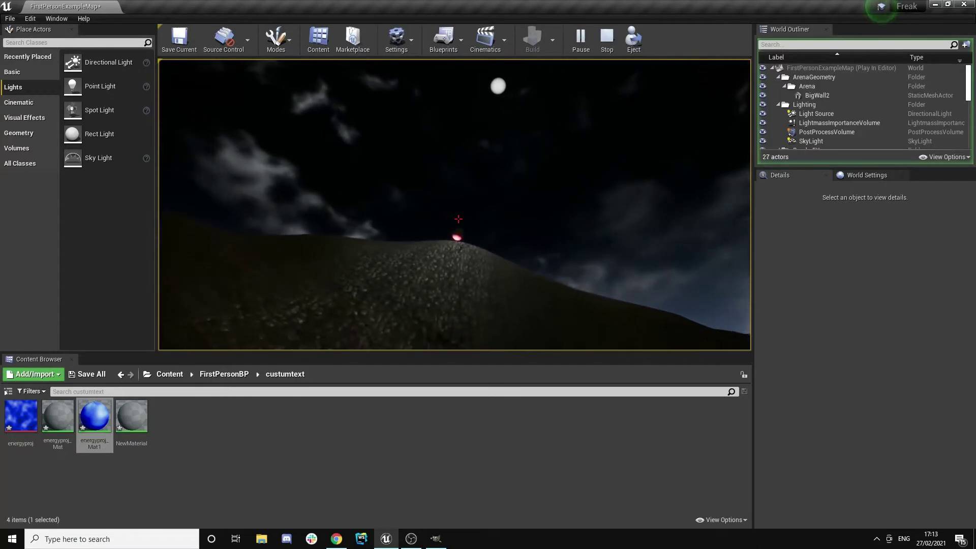
{"action": "left_click", "coordinate": [458, 218]}
{"action": "key", "text": "w"}
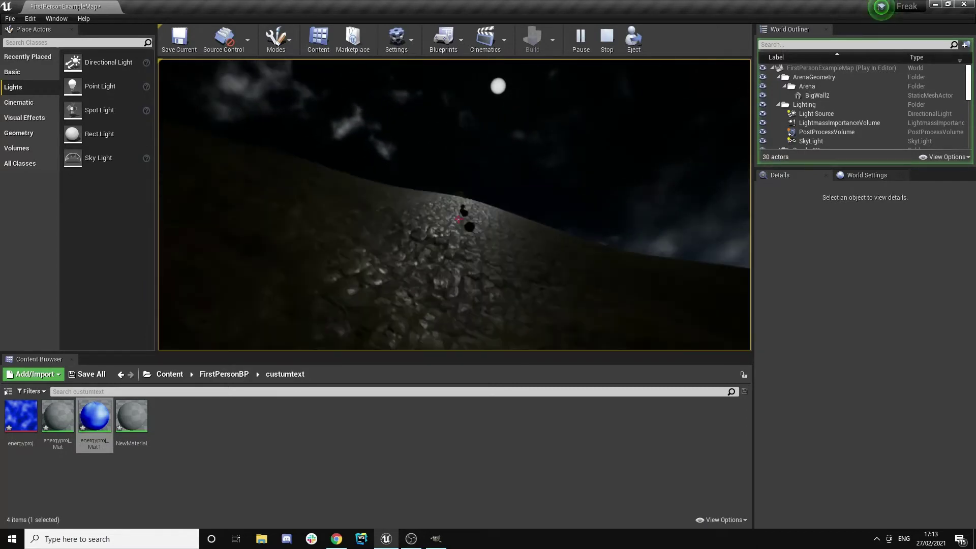
{"action": "left_click", "coordinate": [458, 219]}
{"action": "key", "text": "w"}
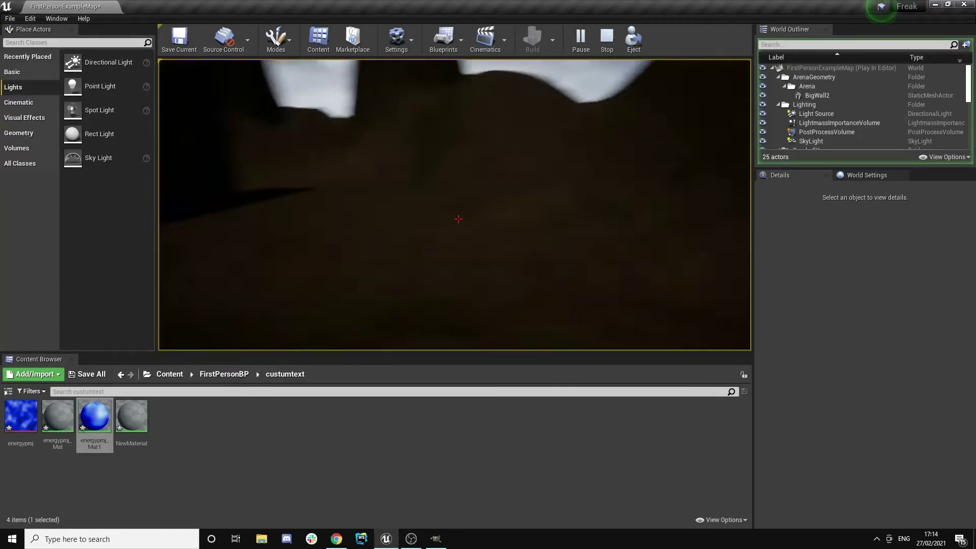
{"action": "key", "text": "Escape"}
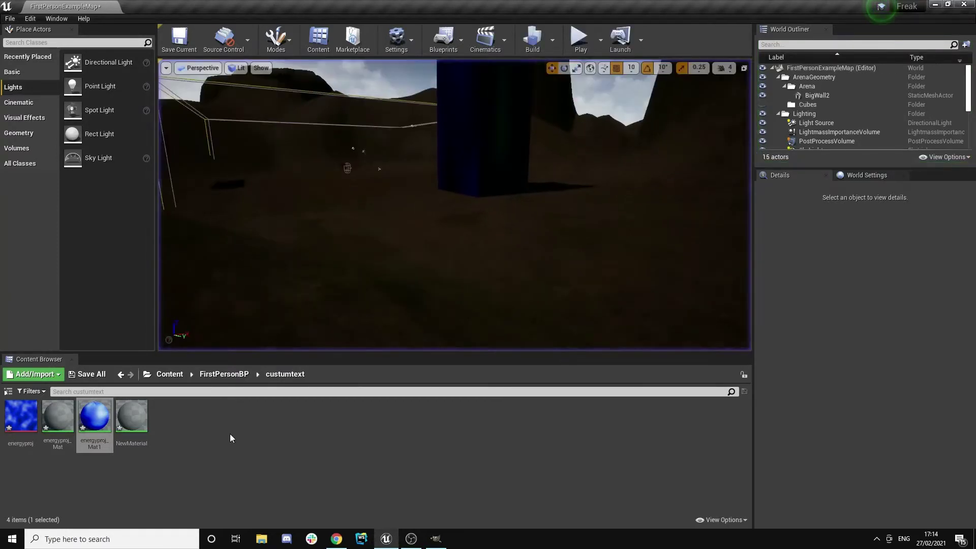
- Switch to GIMP and render Plasma clouds over the blue energyproj image with random seed 0 and turbulence 1.0
{"action": "left_click", "coordinate": [436, 538]}
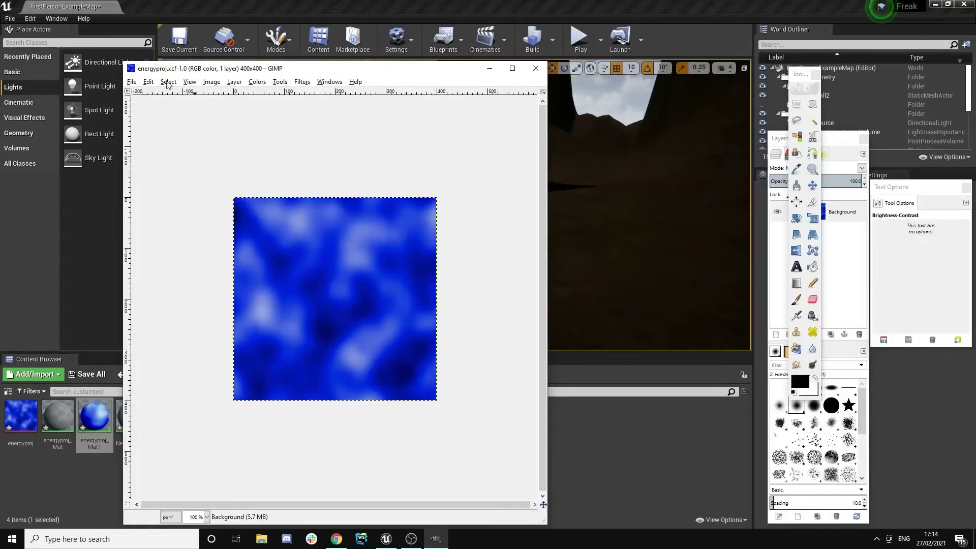
{"action": "left_click", "coordinate": [302, 81]}
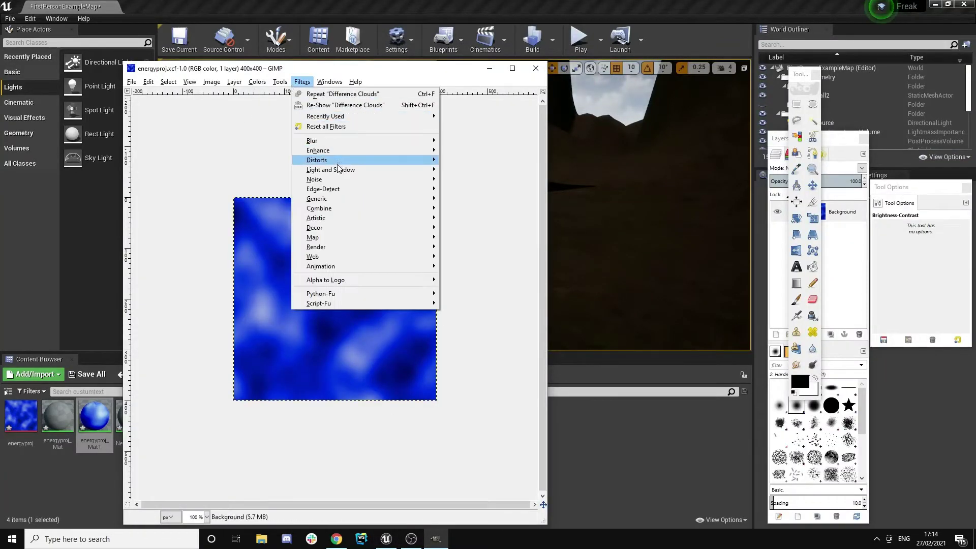
{"action": "mouse_move", "coordinate": [338, 170]}
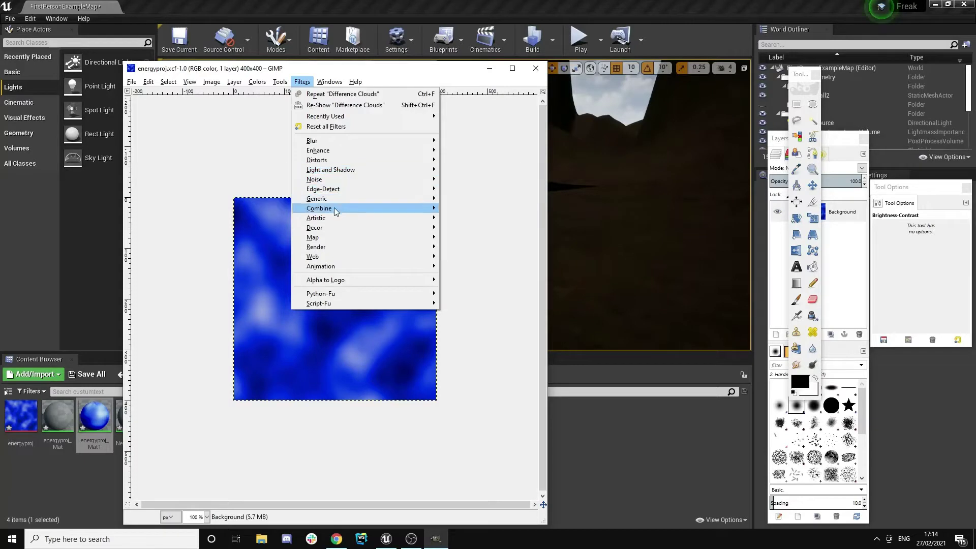
{"action": "mouse_move", "coordinate": [330, 230]}
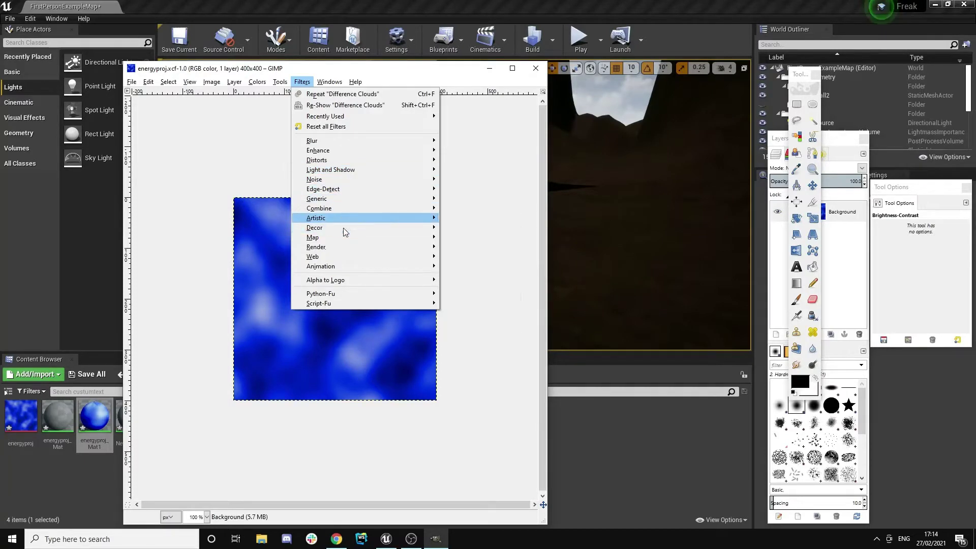
{"action": "mouse_move", "coordinate": [375, 247]}
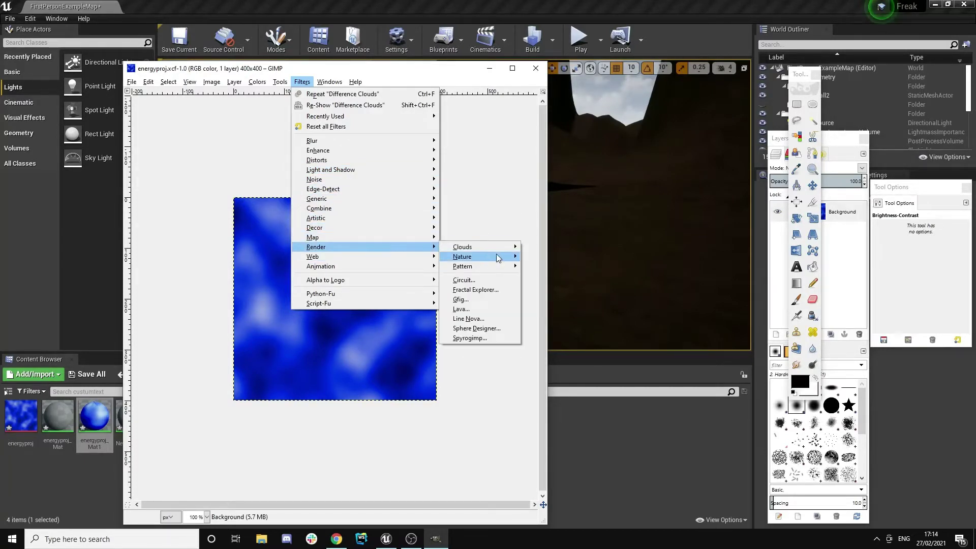
{"action": "mouse_move", "coordinate": [493, 252]}
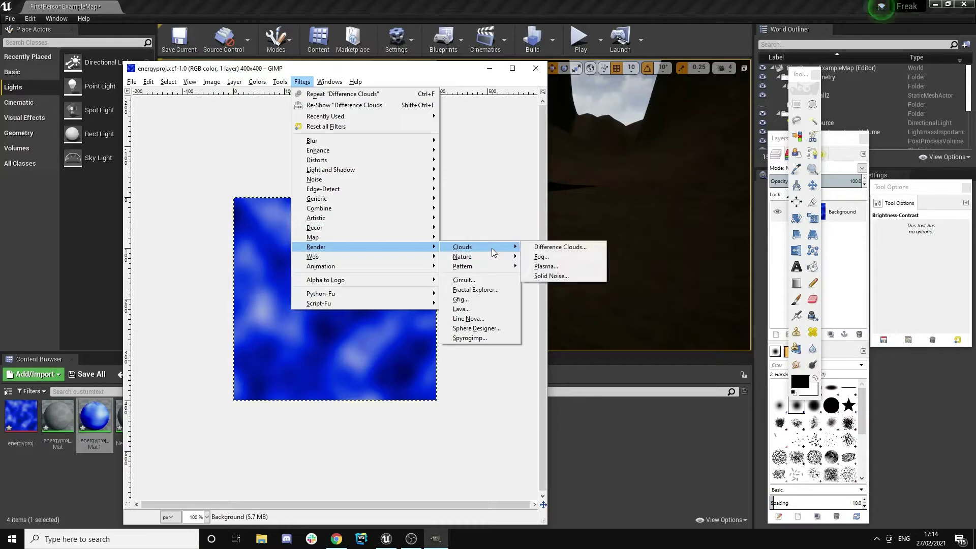
{"action": "left_click", "coordinate": [546, 266]}
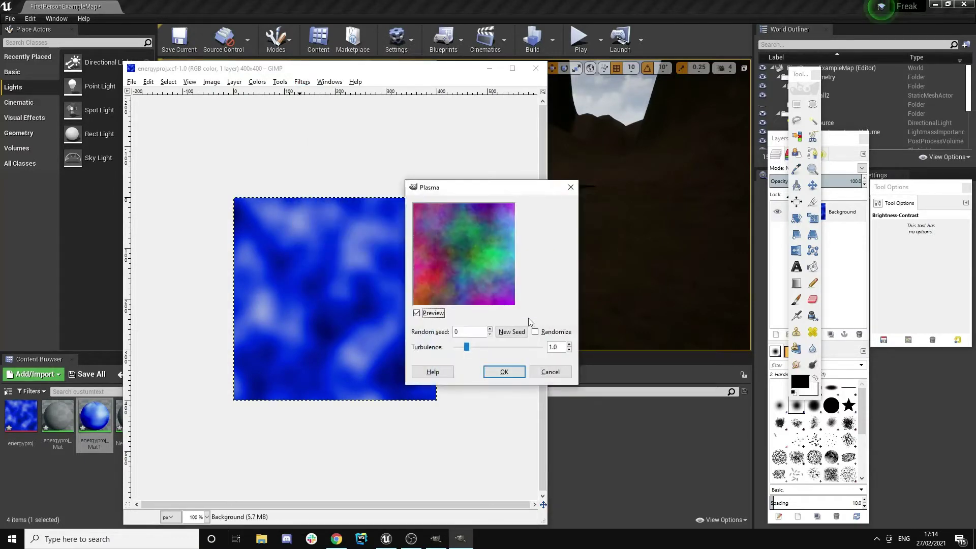
{"action": "left_click", "coordinate": [506, 372]}
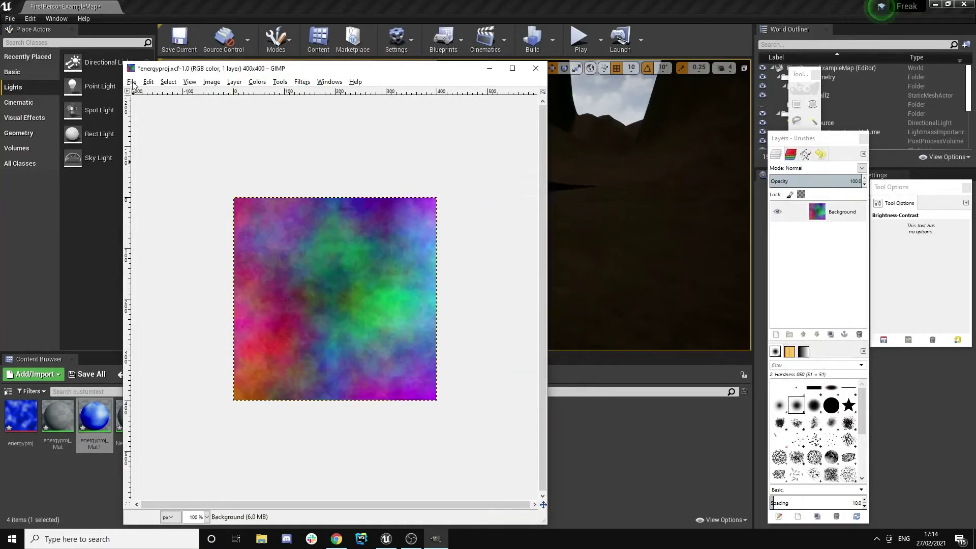
- Save the plasma image under the name energyfloor in the games itch.io folder
{"action": "left_click", "coordinate": [133, 85]}
{"action": "left_click", "coordinate": [179, 180]}
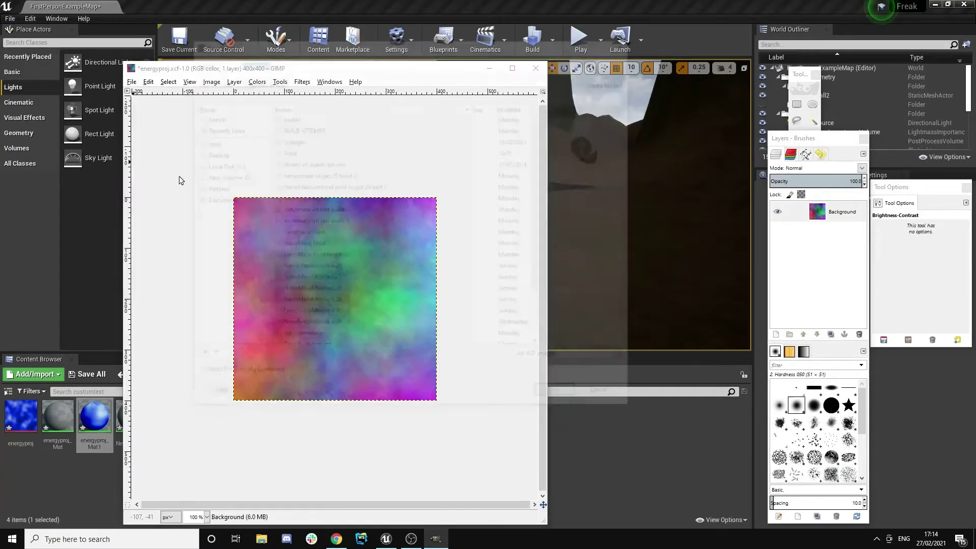
{"action": "type", "text": "pyshfloor.xcf"}
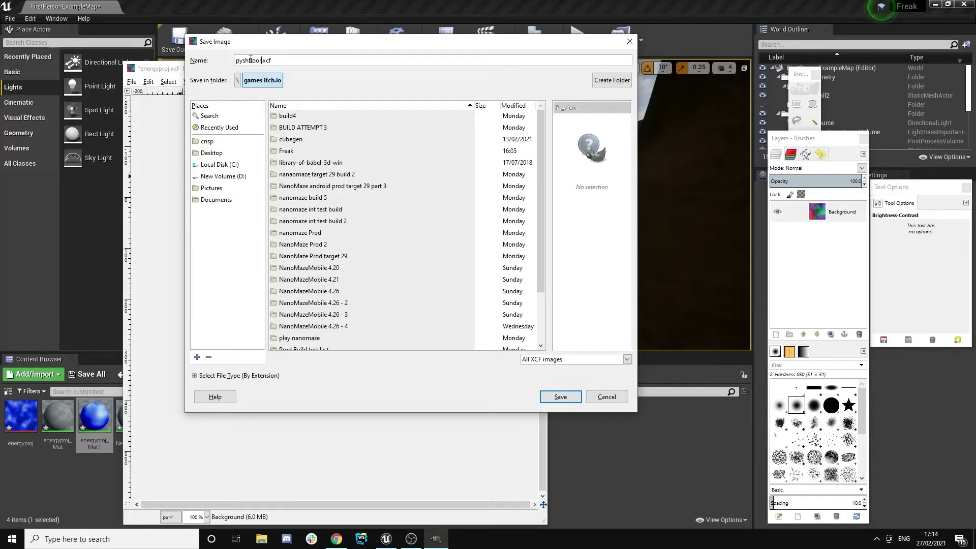
{"action": "left_click_drag", "start_coordinate": [250, 60], "coordinate": [153, 54]}
{"action": "type", "text": "energyfloor"}
{"action": "left_click", "coordinate": [560, 397]}
- Export the plasma image as energyfloor.jpg at JPEG quality 100
{"action": "left_click", "coordinate": [132, 82]}
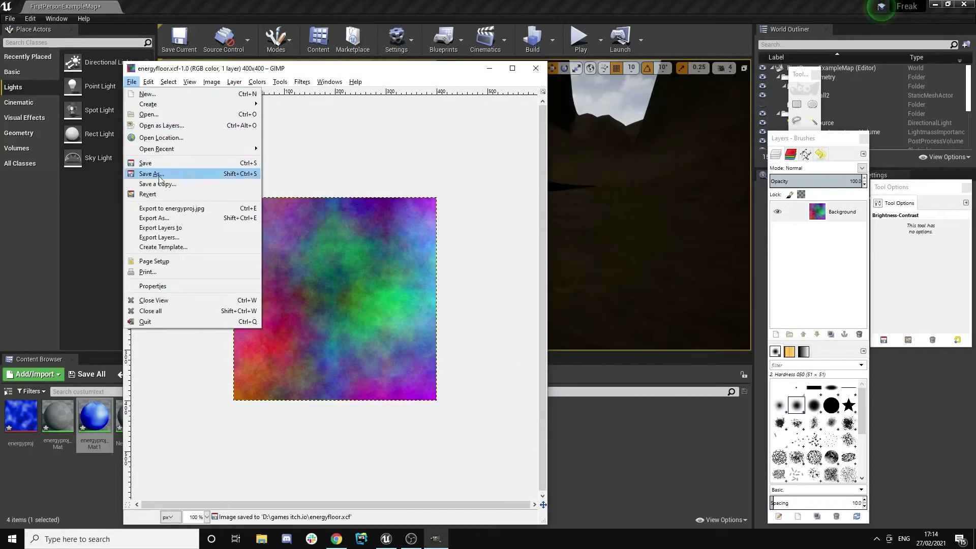
{"action": "left_click", "coordinate": [169, 219]}
{"action": "left_click", "coordinate": [354, 69]}
{"action": "left_click_drag", "start_coordinate": [354, 69], "coordinate": [363, 68]}
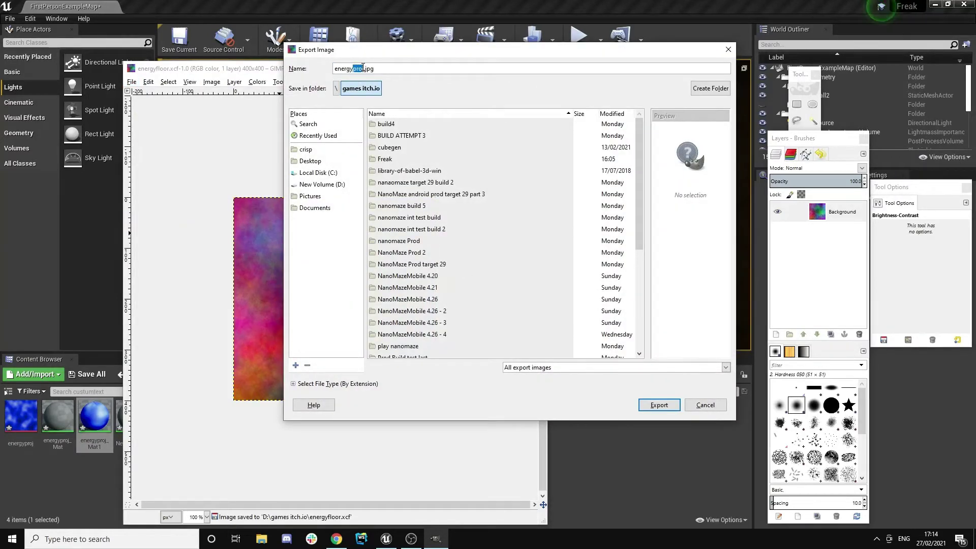
{"action": "type", "text": "floor"}
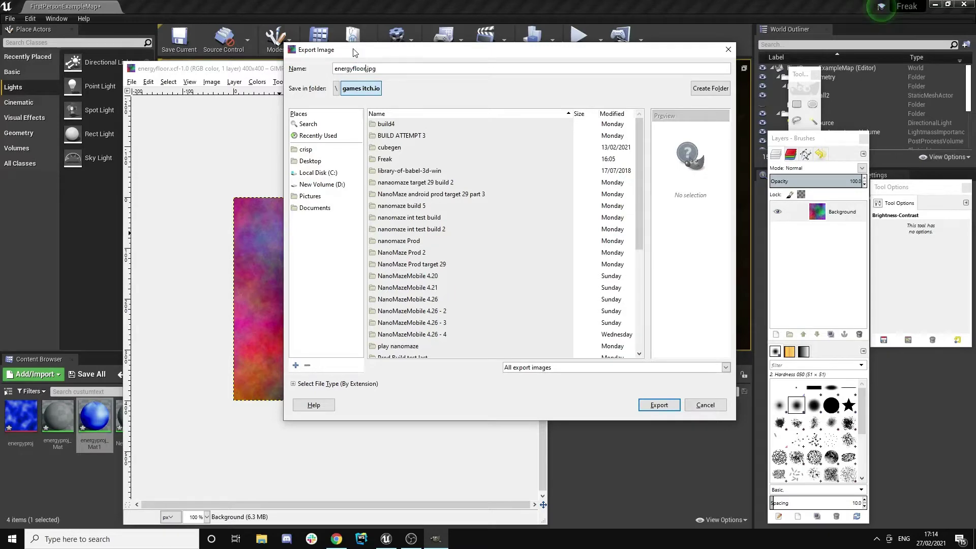
{"action": "key", "text": "Return"}
{"action": "left_click", "coordinate": [489, 338]}
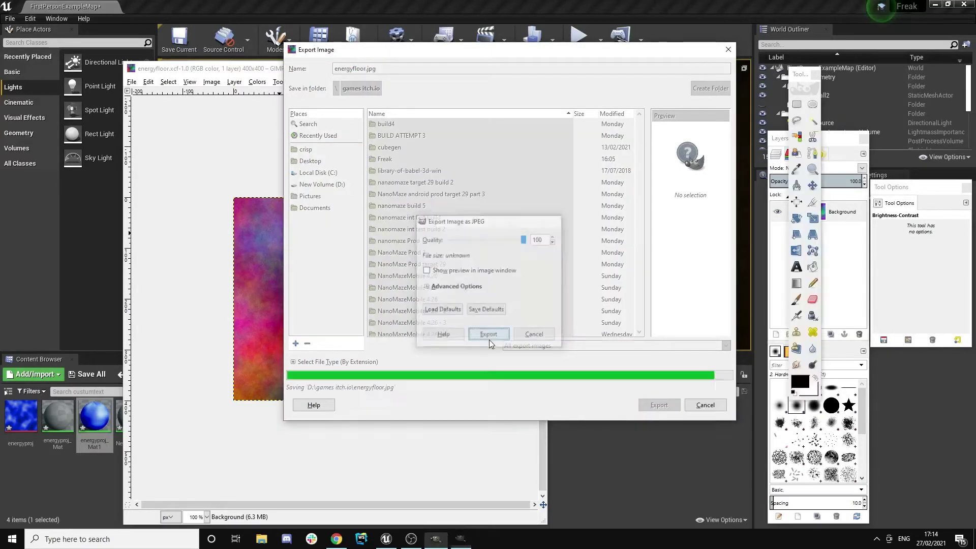
- Switch to Unreal Editor, create a new folder inside custumtext, and start importing an asset into custumtext
{"action": "key", "text": "alt+Tab"}
{"action": "right_click", "coordinate": [215, 423]}
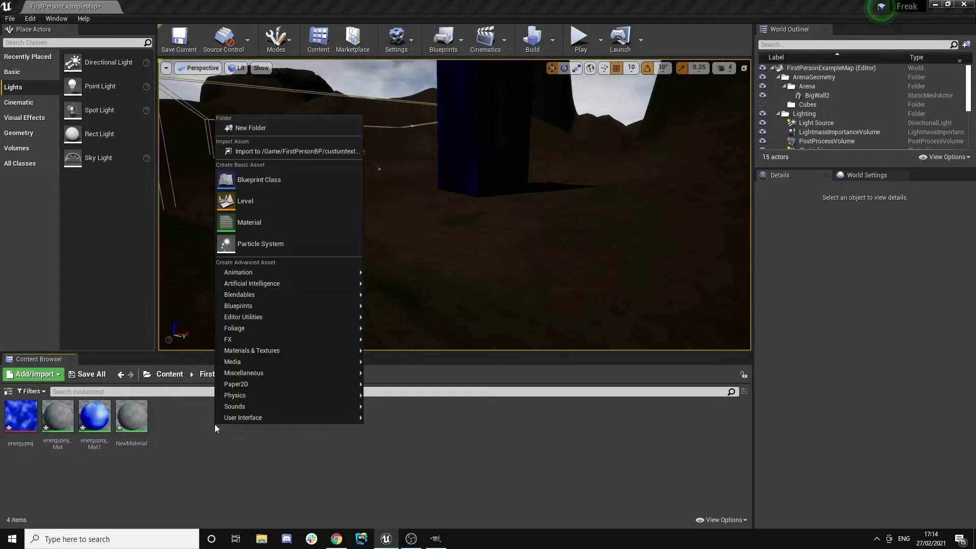
{"action": "left_click", "coordinate": [251, 128]}
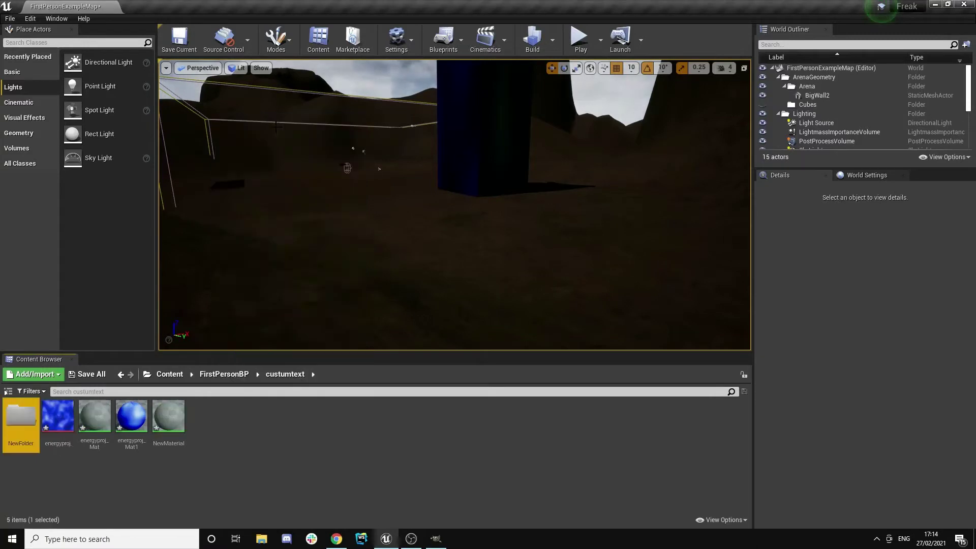
{"action": "right_click", "coordinate": [231, 425]}
{"action": "left_click", "coordinate": [267, 154]}
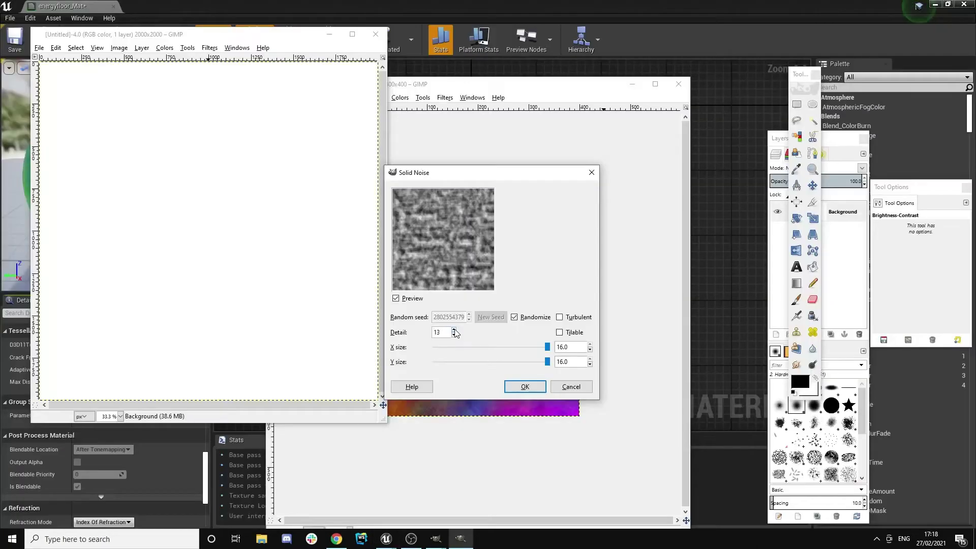
- Fill the white 2000x2000 image with Solid Noise at detail 13 and size 16, and bend its value curve into two peaks falling to zero
{"action": "left_click", "coordinate": [525, 387]}
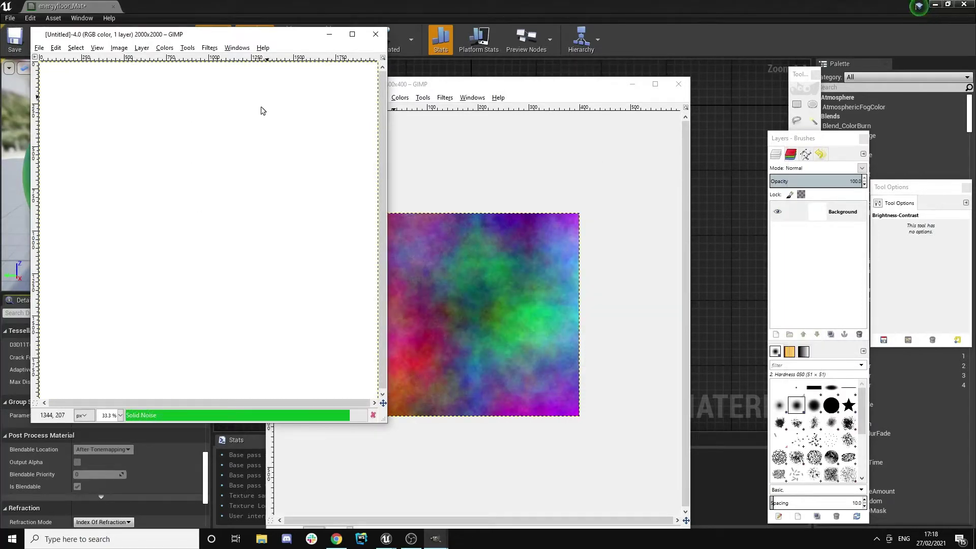
{"action": "left_click", "coordinate": [165, 47]}
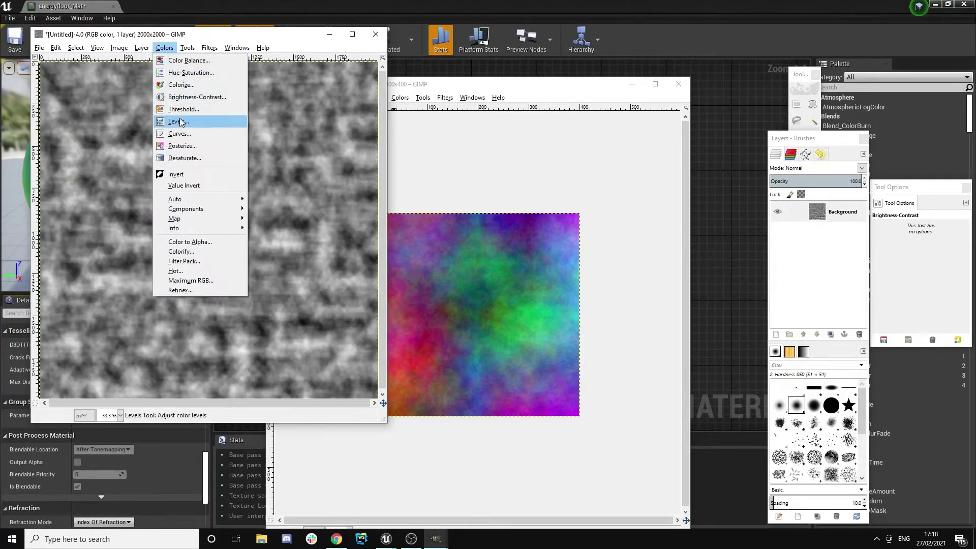
{"action": "left_click", "coordinate": [178, 133]}
{"action": "left_click_drag", "start_coordinate": [636, 194], "coordinate": [691, 177]}
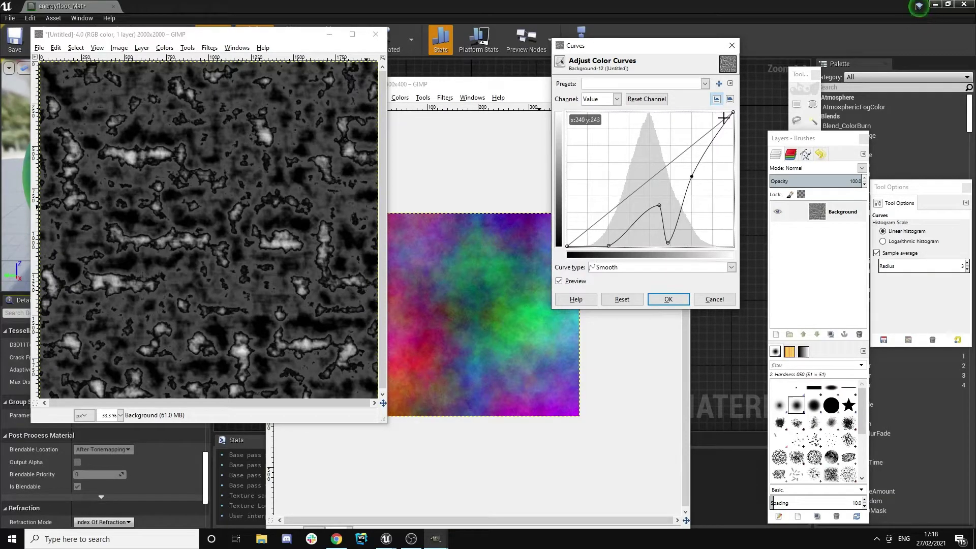
{"action": "left_click_drag", "start_coordinate": [733, 113], "coordinate": [732, 246]}
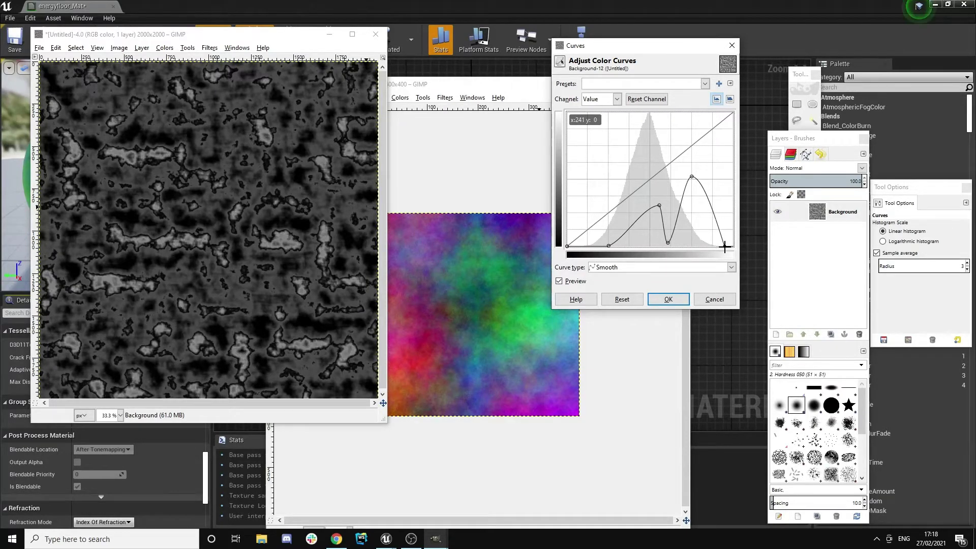
{"action": "left_click", "coordinate": [669, 299]}
- Colorize the 2000x2000 noise image green with hue 120 and saturation 31
{"action": "left_click", "coordinate": [165, 48]}
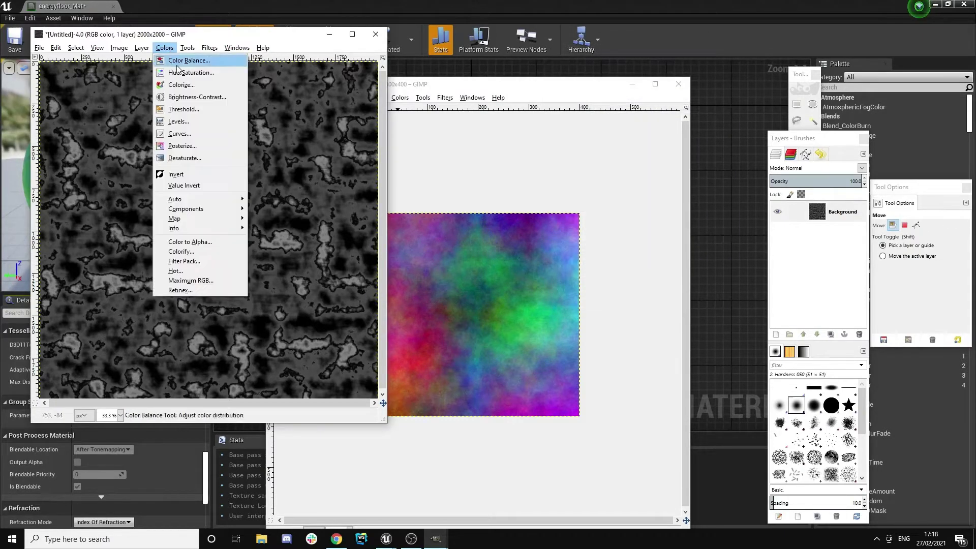
{"action": "left_click", "coordinate": [190, 85]}
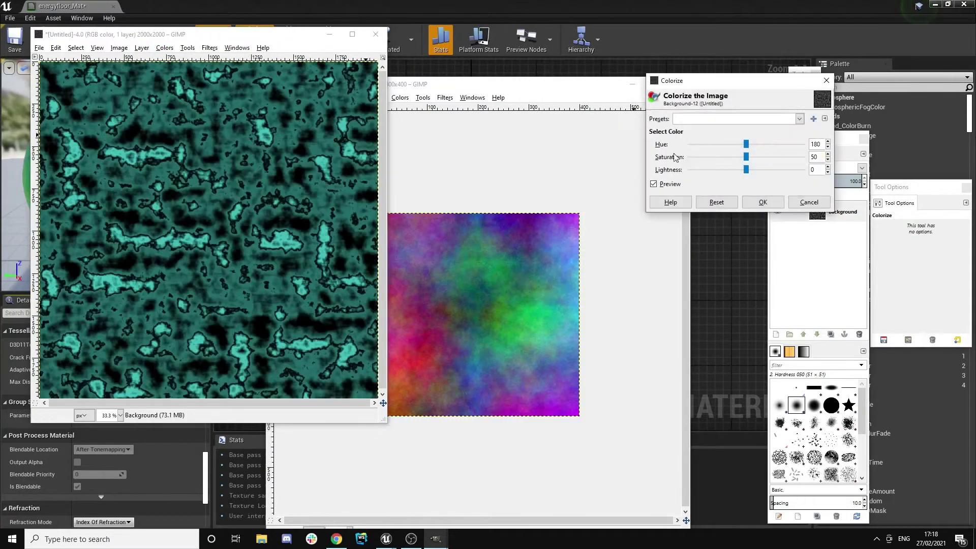
{"action": "left_click_drag", "start_coordinate": [747, 145], "coordinate": [725, 158]}
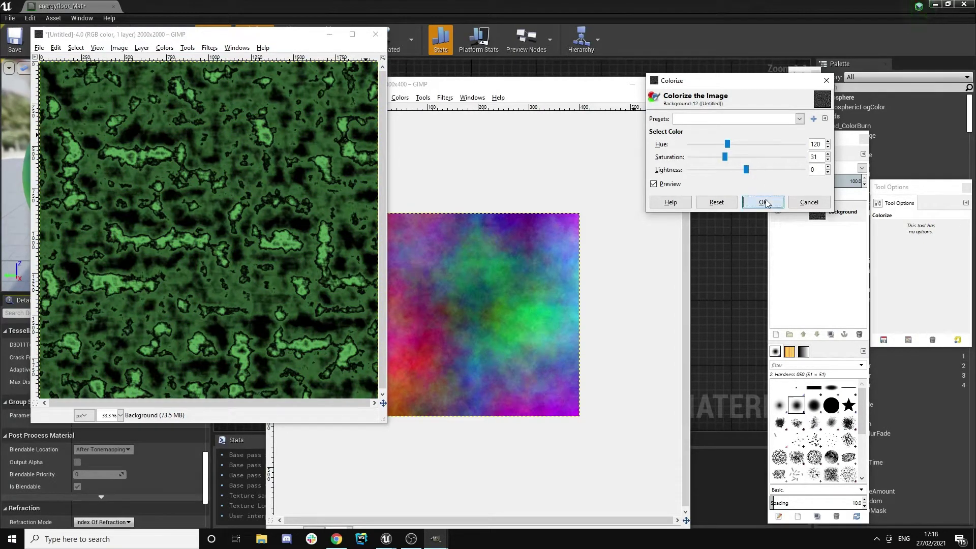
{"action": "left_click", "coordinate": [762, 202]}
{"action": "left_click", "coordinate": [39, 47]}
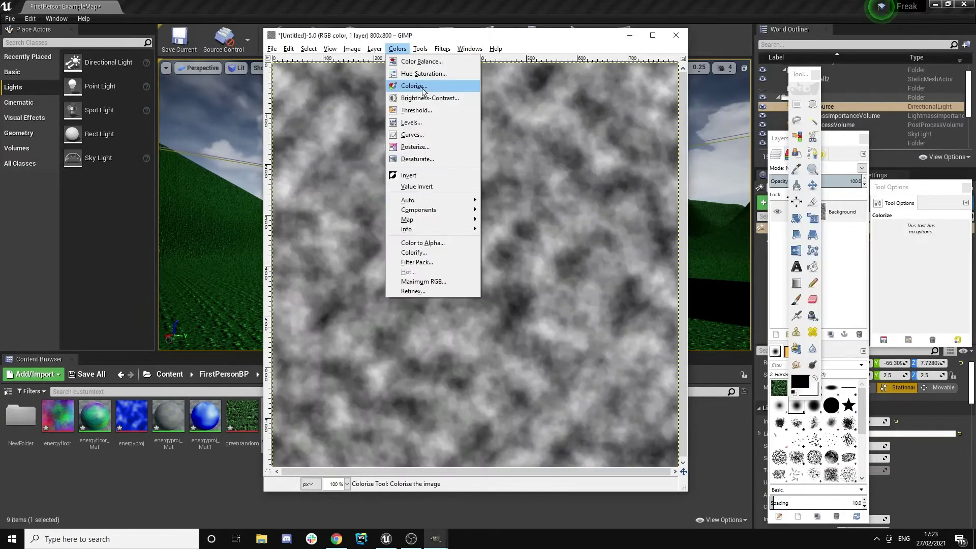
- Colorize the grey 800x800 noise image red, with the hue at its minimum and the saturation reduced
{"action": "left_click", "coordinate": [422, 88]}
{"action": "left_click_drag", "start_coordinate": [749, 144], "coordinate": [658, 143]}
{"action": "left_click_drag", "start_coordinate": [746, 156], "coordinate": [730, 171]}
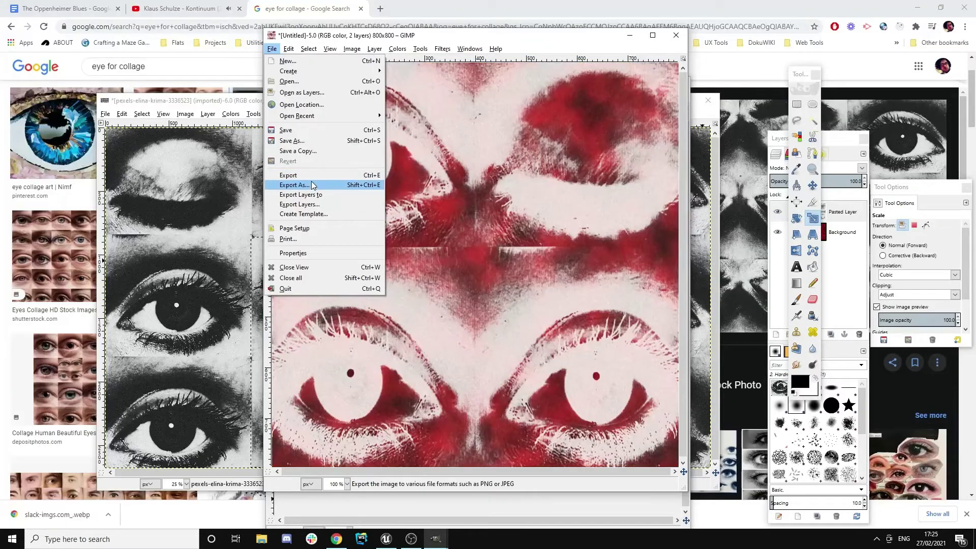
- Save the red eye image as eyeenemy.xcf in the games itch.io folder
{"action": "left_click", "coordinate": [325, 141]}
{"action": "type", "text": "eye"}
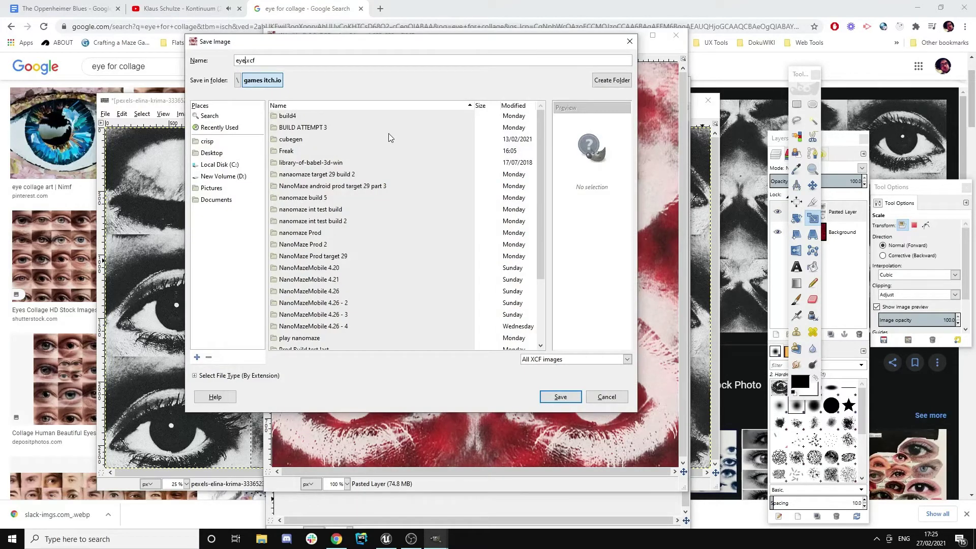
{"action": "type", "text": "enemy"}
{"action": "key", "text": "Return"}
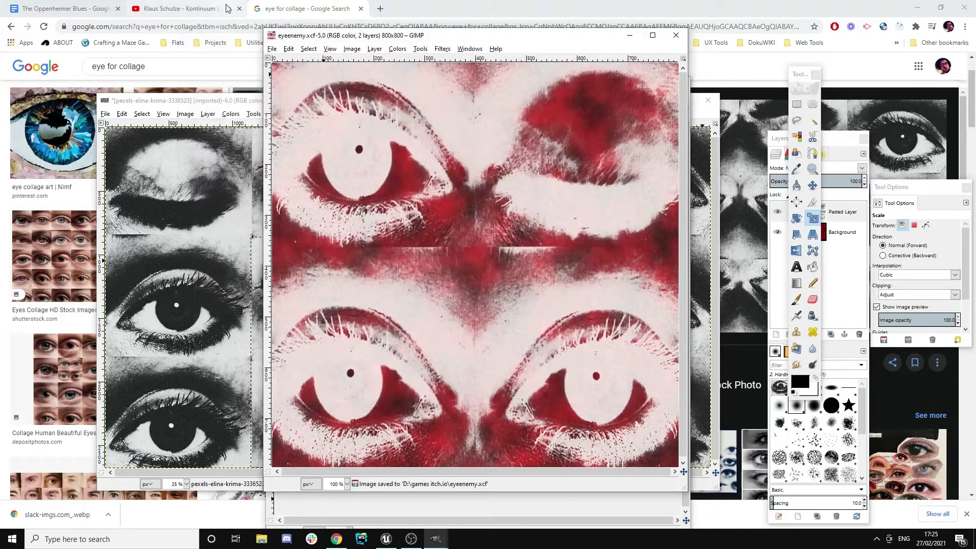
- Export the eye image as eyeenemy.jpg with JPEG quality 90
{"action": "left_click", "coordinate": [272, 49]}
{"action": "left_click", "coordinate": [363, 188]}
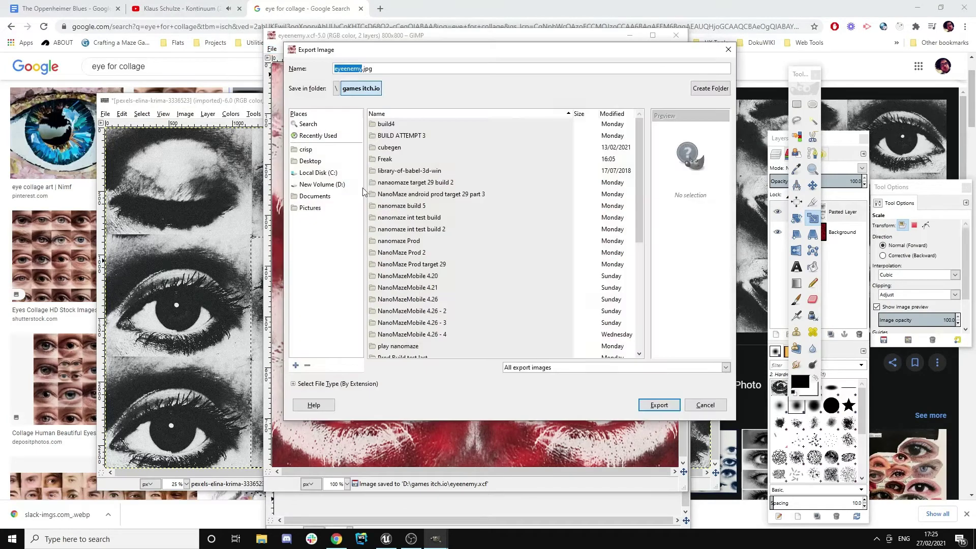
{"action": "left_click", "coordinate": [367, 69]}
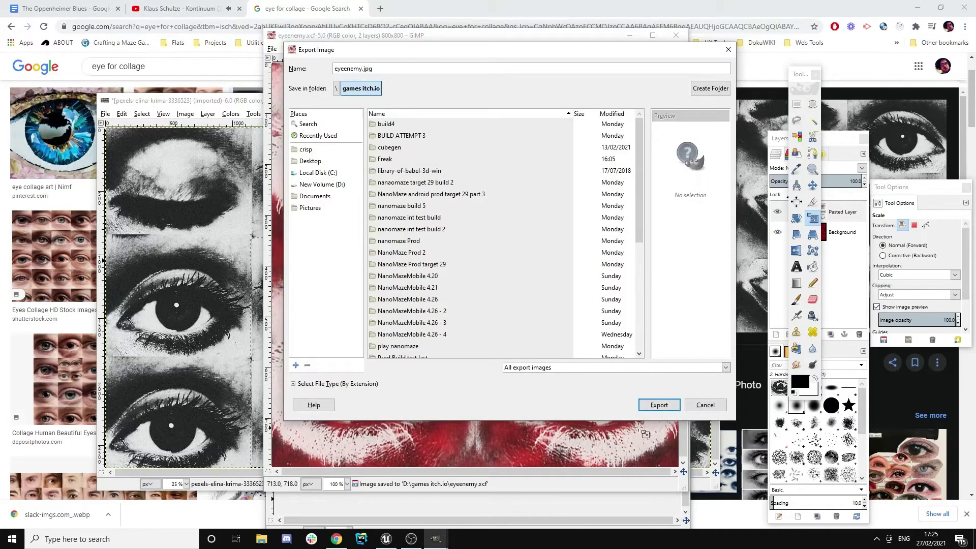
{"action": "left_click", "coordinate": [659, 405]}
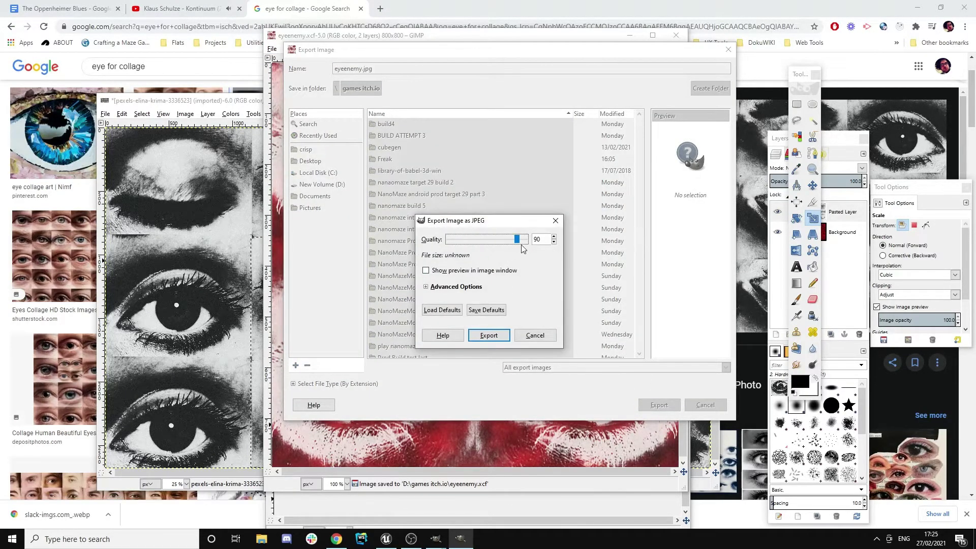
{"action": "left_click", "coordinate": [488, 335]}
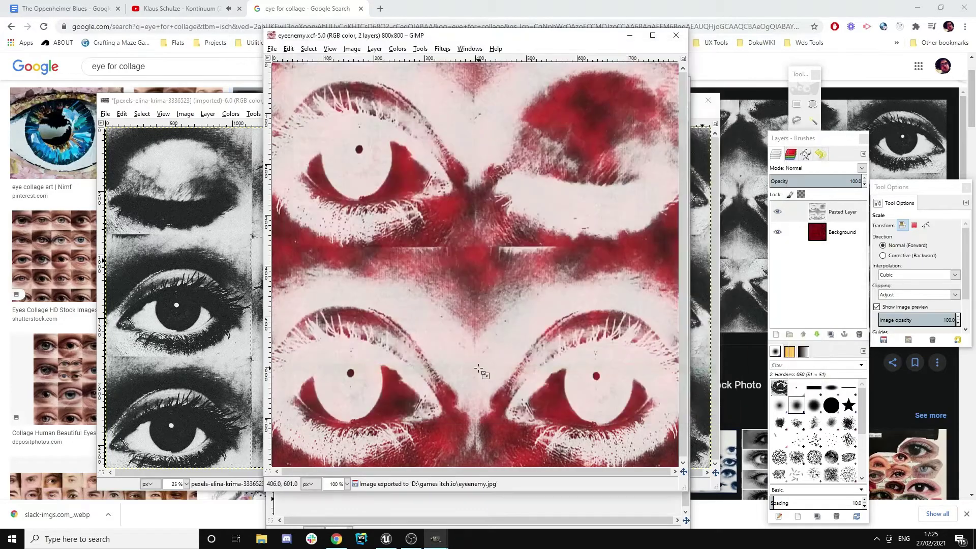
- Switch to Unreal Editor, import eyeenemy.jpg into the custumtext folder, and create a material from the texture
{"action": "left_click", "coordinate": [387, 539]}
{"action": "right_click", "coordinate": [368, 425]}
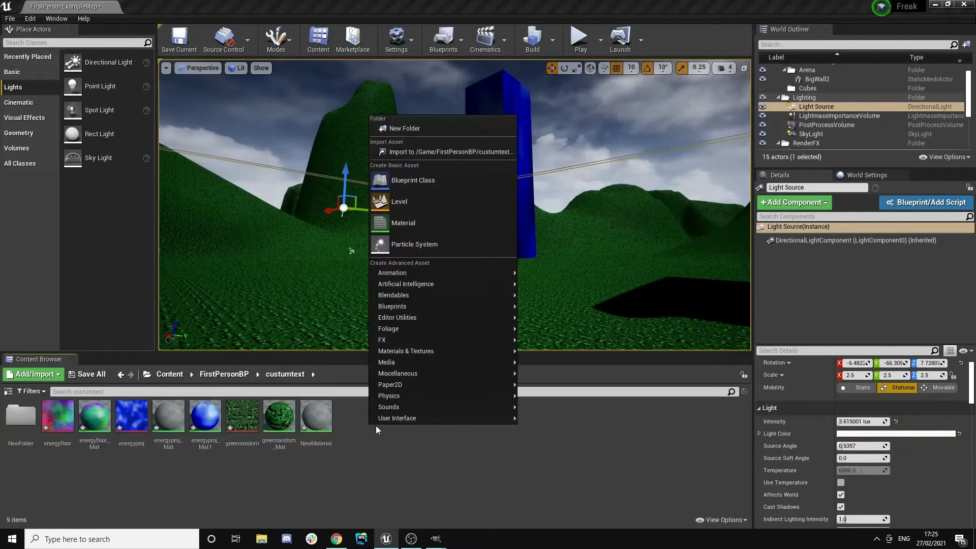
{"action": "left_click", "coordinate": [409, 152]}
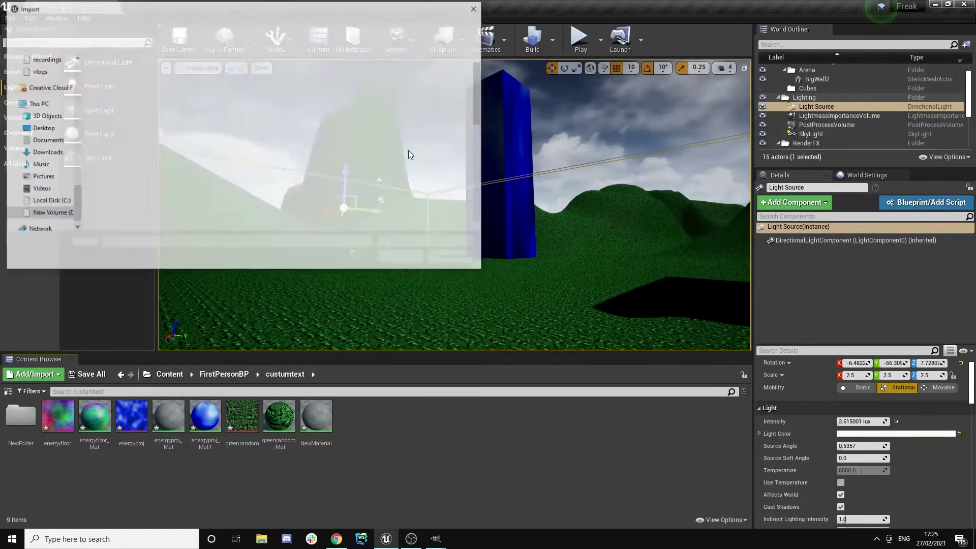
{"action": "scroll", "coordinate": [279, 183], "scroll_direction": "down", "scroll_amount": 8}
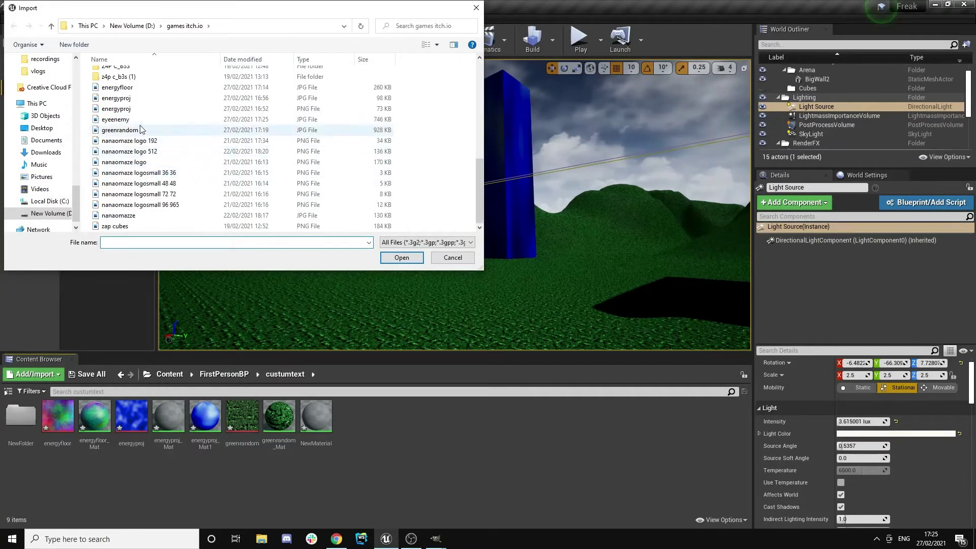
{"action": "double_click", "coordinate": [124, 120]}
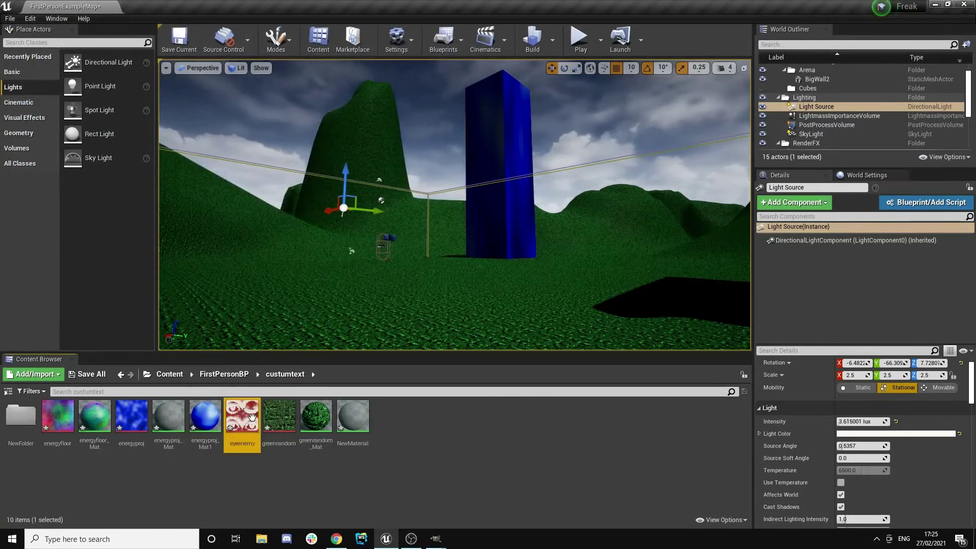
{"action": "right_click", "coordinate": [242, 417]}
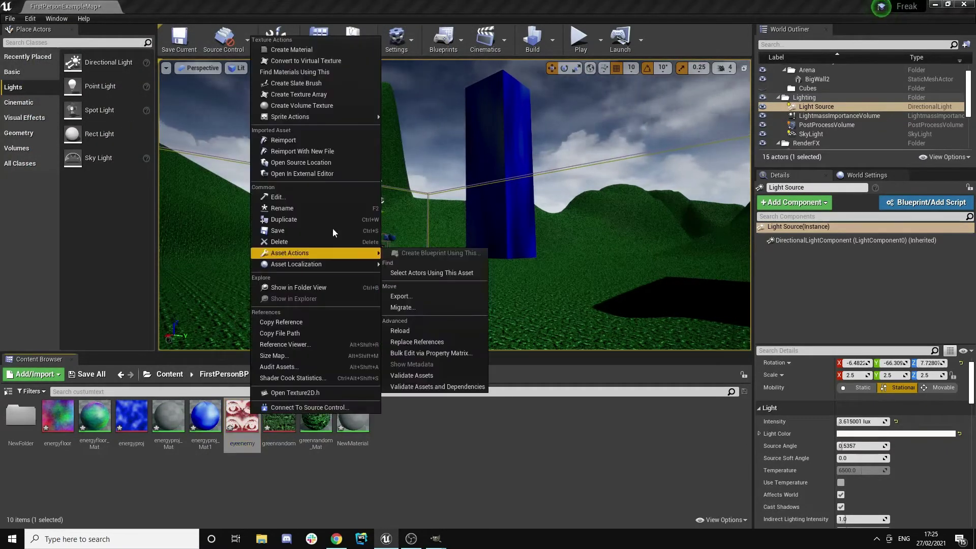
{"action": "left_click", "coordinate": [325, 48]}
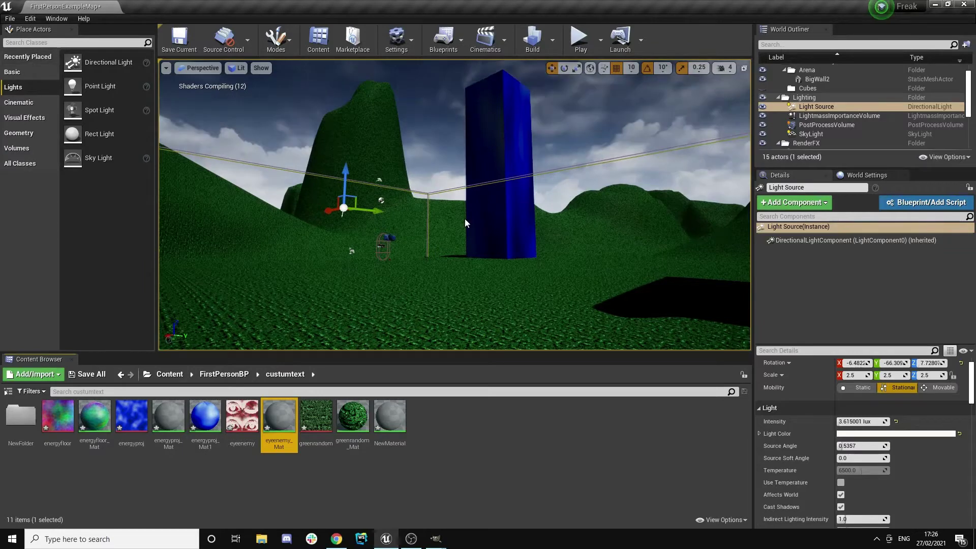
{"action": "right_click_drag", "start_coordinate": [465, 218], "coordinate": [434, 203]}
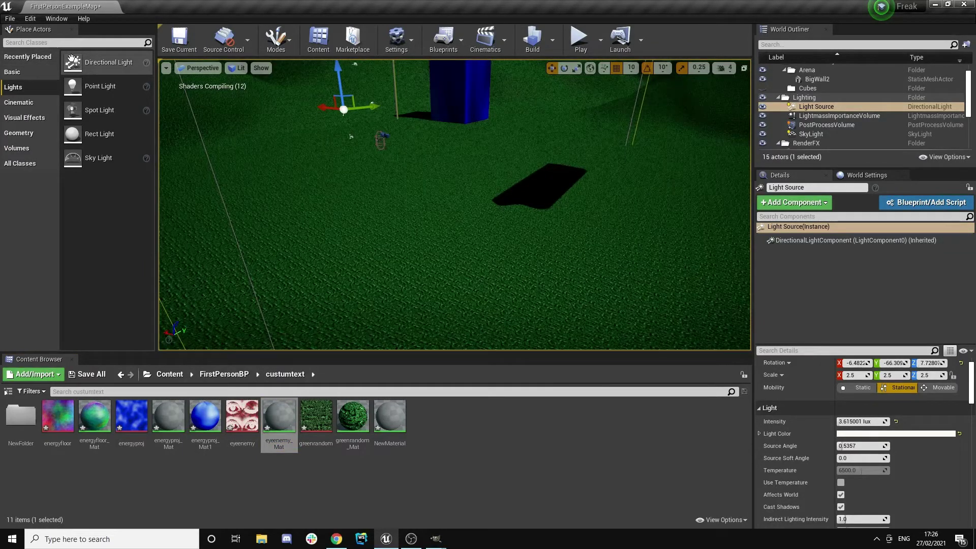
{"action": "left_click", "coordinate": [12, 72]}
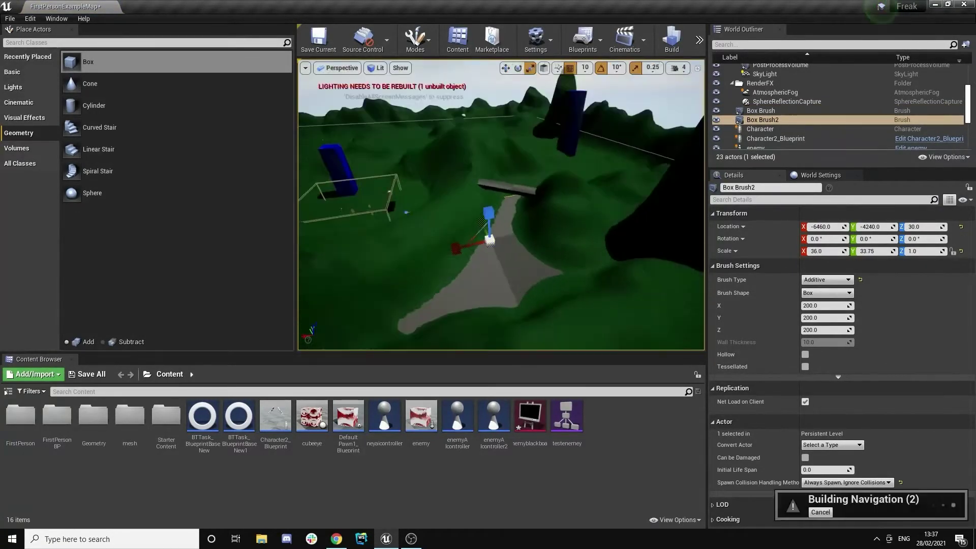
- Move Box Brush2 to X -9150, Y -2160 and enlarge it to scale 53.75 by 53.5
{"action": "key", "text": "w"}
{"action": "left_click_drag", "start_coordinate": [445, 248], "coordinate": [478, 240]}
{"action": "mouse_move", "coordinate": [477, 239]}
{"action": "right_mouse_down"}
{"action": "mouse_move", "coordinate": [463, 270]}
{"action": "mouse_move", "coordinate": [478, 260]}
{"action": "right_mouse_up"}
{"action": "mouse_move", "coordinate": [465, 229]}
{"action": "left_mouse_down"}
{"action": "mouse_move", "coordinate": [490, 223]}
{"action": "mouse_move", "coordinate": [512, 171]}
{"action": "mouse_move", "coordinate": [487, 210]}
{"action": "left_mouse_up"}
{"action": "key", "text": "r"}
{"action": "key", "text": "w"}
- Enter Brush Editing mode and try to reshape Box Brush2 by moving its corner vertices across the terrain
{"action": "left_click", "coordinate": [444, 106]}
{"action": "left_click", "coordinate": [447, 148]}
{"action": "right_click_drag", "start_coordinate": [447, 153], "coordinate": [427, 142]}
{"action": "left_click_drag", "start_coordinate": [409, 124], "coordinate": [423, 159]}
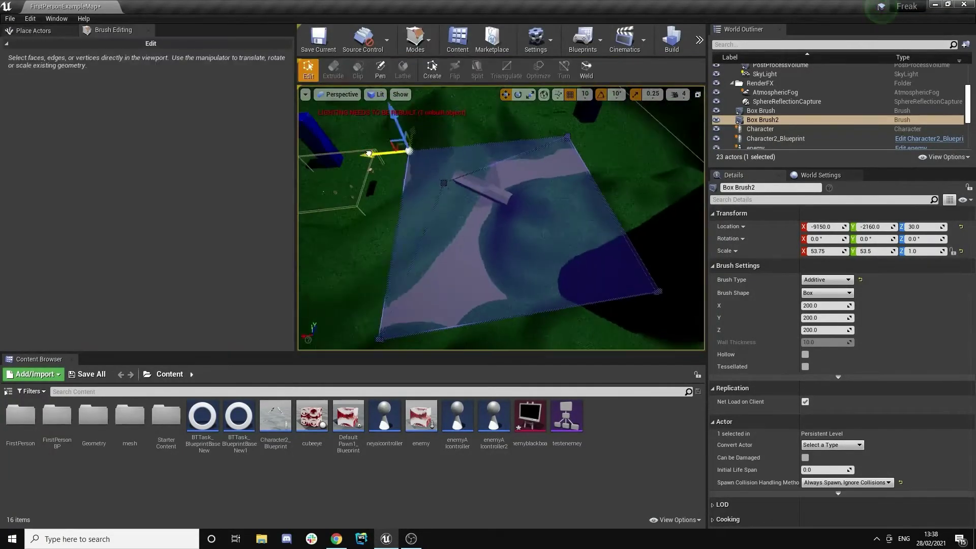
{"action": "left_click", "coordinate": [377, 340]}
{"action": "key", "text": "ctrl+z"}
{"action": "left_click", "coordinate": [497, 294]}
{"action": "mouse_move", "coordinate": [385, 300]}
{"action": "right_mouse_down"}
{"action": "mouse_move", "coordinate": [455, 270]}
{"action": "mouse_move", "coordinate": [498, 305]}
{"action": "mouse_move", "coordinate": [529, 129]}
{"action": "mouse_move", "coordinate": [490, 224]}
{"action": "mouse_move", "coordinate": [454, 217]}
{"action": "mouse_move", "coordinate": [427, 227]}
{"action": "right_mouse_up"}
{"action": "left_click", "coordinate": [490, 224]}
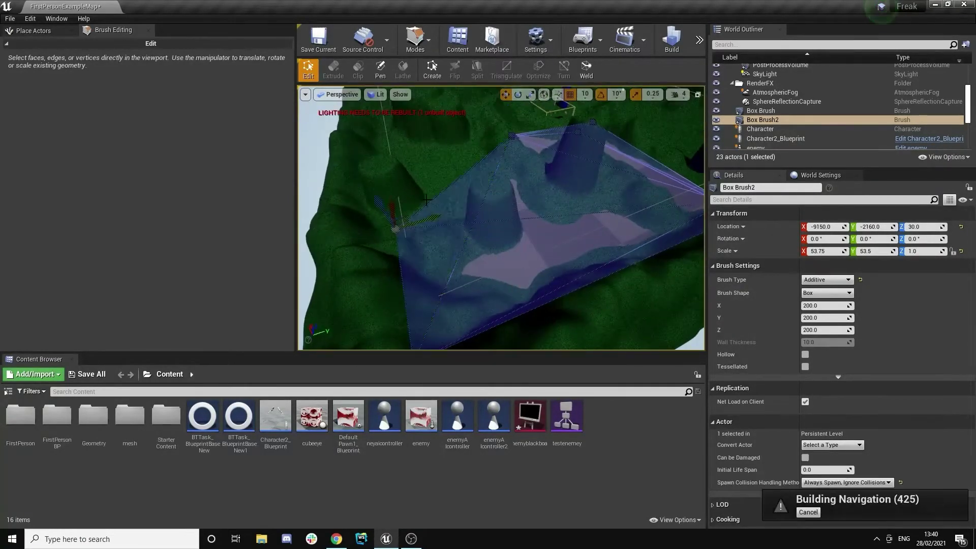
- Adjust the brush shape once more, return to Select mode, and delete Box Brush2
{"action": "right_click_drag", "start_coordinate": [427, 200], "coordinate": [386, 200]}
{"action": "mouse_move", "coordinate": [463, 203]}
{"action": "left_mouse_down"}
{"action": "mouse_move", "coordinate": [448, 160]}
{"action": "mouse_move", "coordinate": [447, 212]}
{"action": "left_mouse_up"}
{"action": "mouse_move", "coordinate": [447, 211]}
{"action": "right_mouse_down"}
{"action": "mouse_move", "coordinate": [488, 244]}
{"action": "mouse_move", "coordinate": [360, 196]}
{"action": "right_mouse_up"}
{"action": "key", "text": "shift+1"}
{"action": "key", "text": "Delete"}
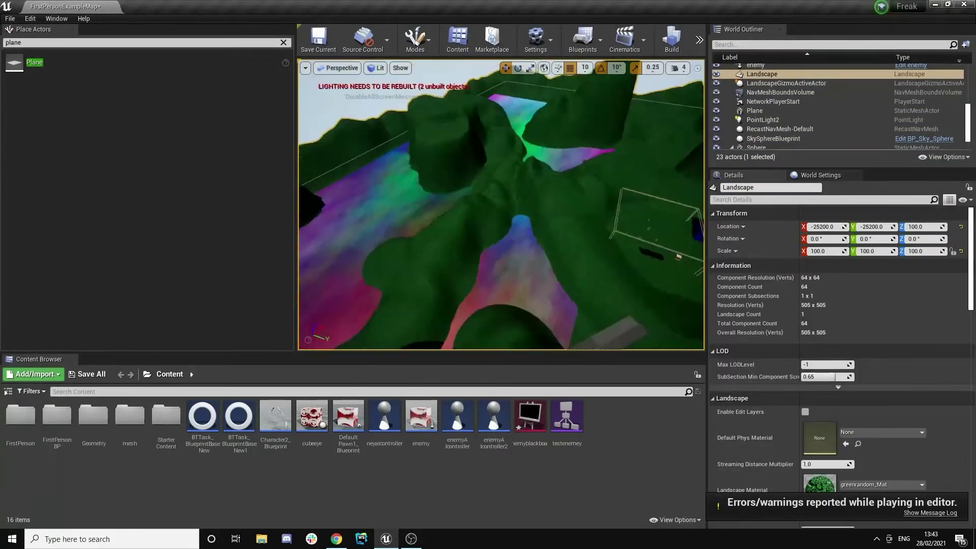
- Duplicate the multicoloured water plane and lower the copy to height Z 160, level with the first plane
{"action": "right_click", "coordinate": [519, 155]}
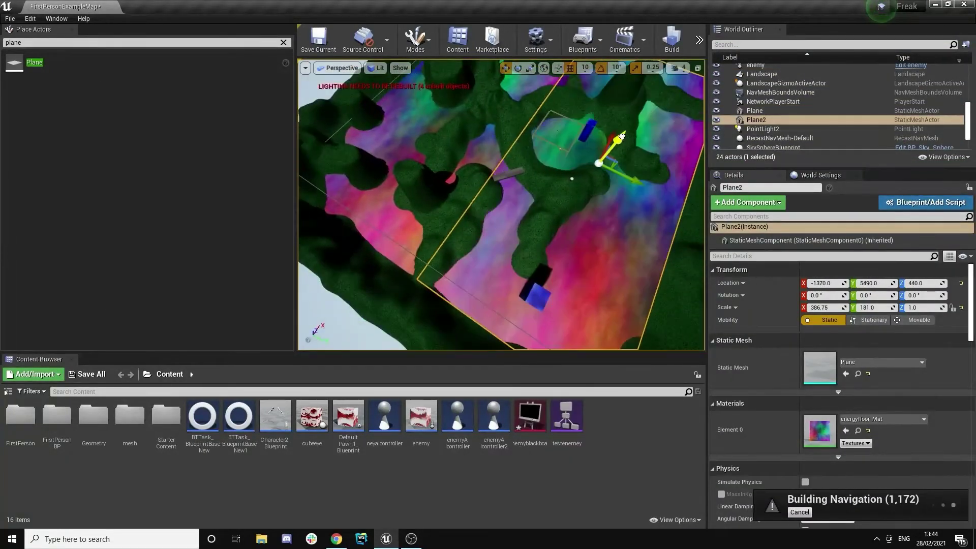
{"action": "right_click_drag", "start_coordinate": [619, 139], "coordinate": [574, 102]}
{"action": "left_click", "coordinate": [620, 139]}
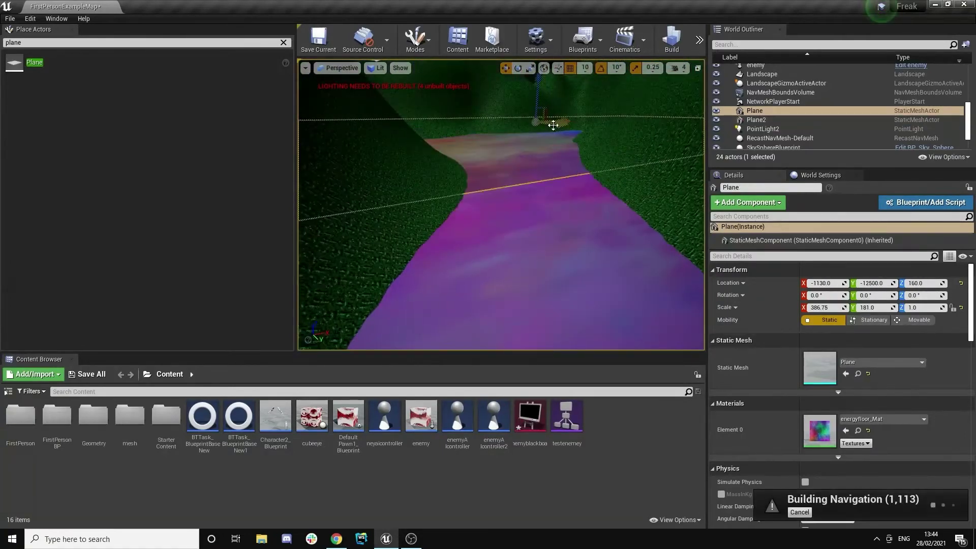
{"action": "mouse_move", "coordinate": [501, 205]}
{"action": "right_mouse_down"}
{"action": "mouse_move", "coordinate": [513, 224]}
{"action": "mouse_move", "coordinate": [498, 239]}
{"action": "mouse_move", "coordinate": [508, 249]}
{"action": "right_mouse_up"}
{"action": "left_click", "coordinate": [619, 138]}
- Reposition Plane2 to about X -18840, Y 1360 and reduce its scale to about 259.25 by 117.75
{"action": "left_click", "coordinate": [415, 40]}
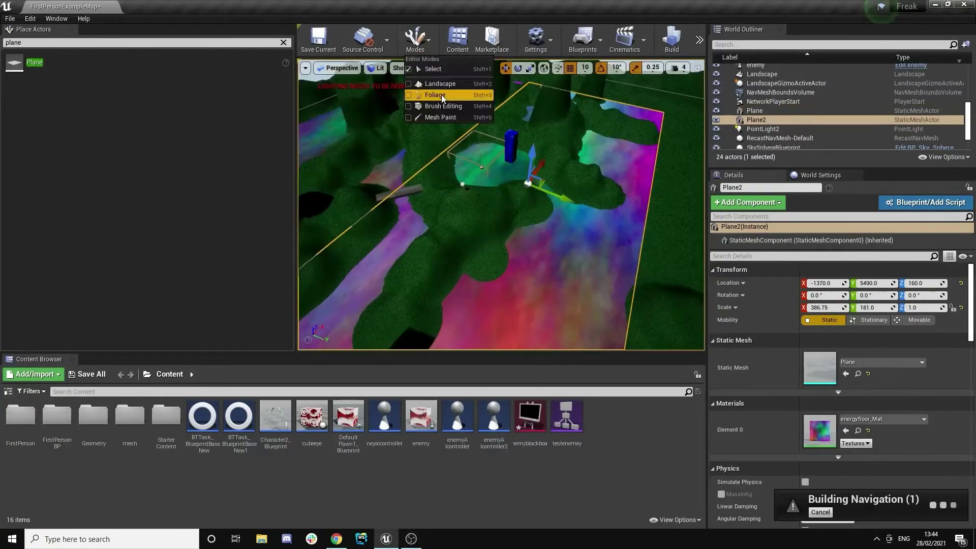
{"action": "left_click", "coordinate": [444, 106]}
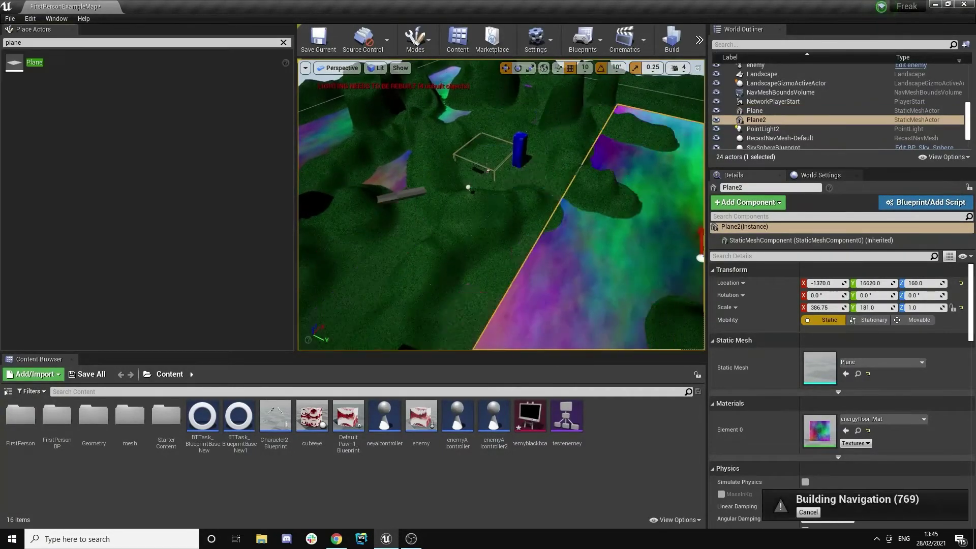
{"action": "right_click_drag", "start_coordinate": [529, 198], "coordinate": [617, 198]}
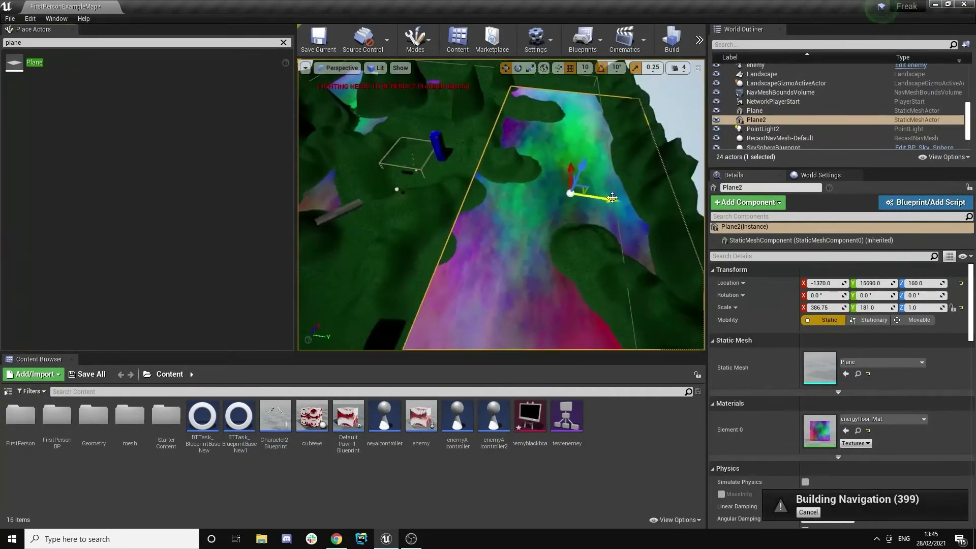
{"action": "left_click_drag", "start_coordinate": [595, 197], "coordinate": [579, 194]}
{"action": "right_click_drag", "start_coordinate": [579, 194], "coordinate": [580, 219]}
{"action": "left_click_drag", "start_coordinate": [565, 140], "coordinate": [562, 152]}
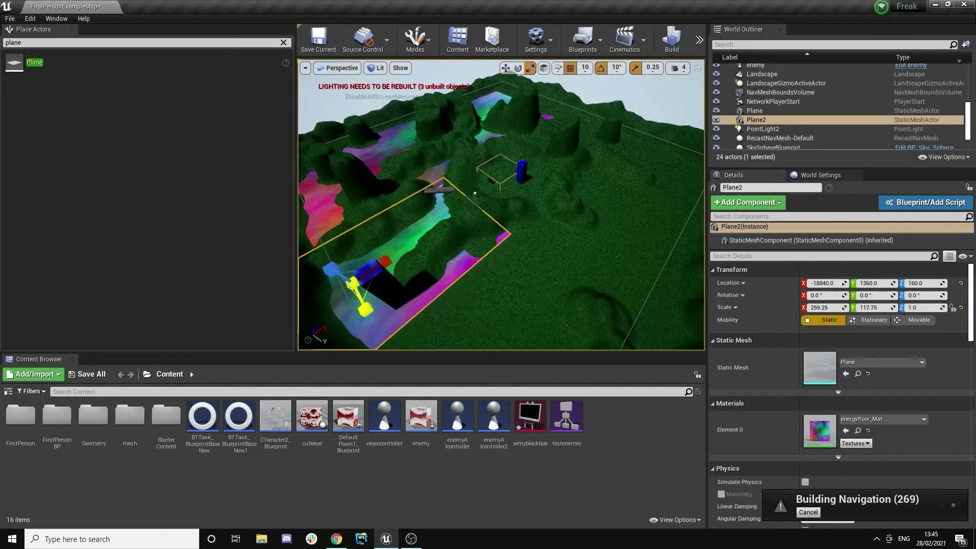
- Rescale Plane2 further and shift it to fill the low channel beside the bridge
{"action": "left_click_drag", "start_coordinate": [364, 308], "coordinate": [356, 290]}
{"action": "right_click_drag", "start_coordinate": [501, 205], "coordinate": [569, 216]}
{"action": "key", "text": "w"}
{"action": "left_click_drag", "start_coordinate": [467, 242], "coordinate": [491, 229]}
{"action": "right_click_drag", "start_coordinate": [501, 204], "coordinate": [438, 219]}
{"action": "left_click_drag", "start_coordinate": [446, 301], "coordinate": [401, 267]}
{"action": "mouse_move", "coordinate": [500, 205]}
{"action": "right_mouse_down"}
{"action": "mouse_move", "coordinate": [447, 195]}
{"action": "mouse_move", "coordinate": [534, 223]}
{"action": "right_mouse_up"}
- Rename Plane to water1 and Plane2 to water2
{"action": "left_click", "coordinate": [754, 111]}
{"action": "left_click", "coordinate": [752, 187]}
{"action": "type", "text": "water"}
{"action": "left_click", "coordinate": [756, 120]}
{"action": "left_click", "coordinate": [752, 187]}
{"action": "type", "text": "water2"}
- Apply a wood material to the box brush bridge, searching the materials for wood
{"action": "left_click", "coordinate": [529, 178]}
{"action": "left_click", "coordinate": [882, 282]}
{"action": "type", "text": "wood"}
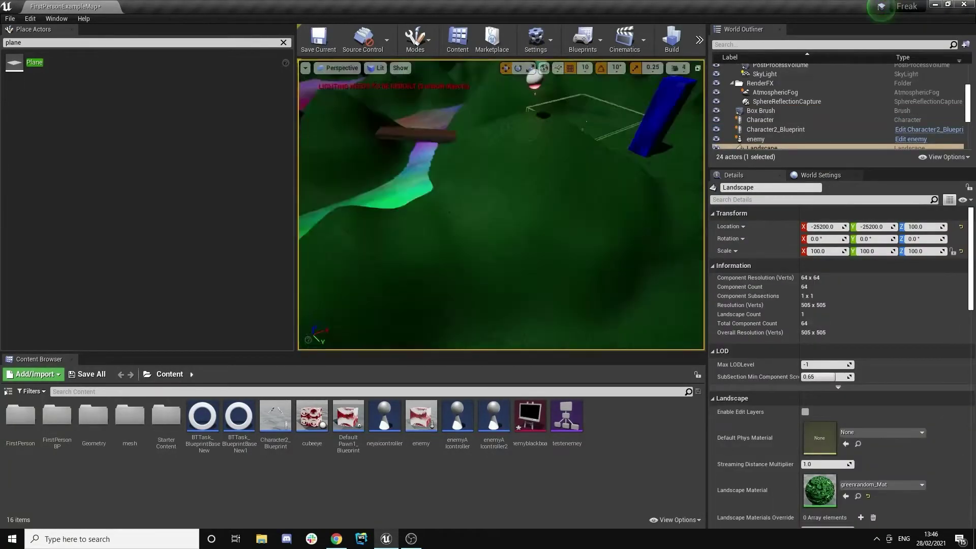
- Resize the water3 plane to scale 191.75 by 279.75 and move it to X 12980, Y 10710
{"action": "right_click_drag", "start_coordinate": [500, 205], "coordinate": [416, 120]}
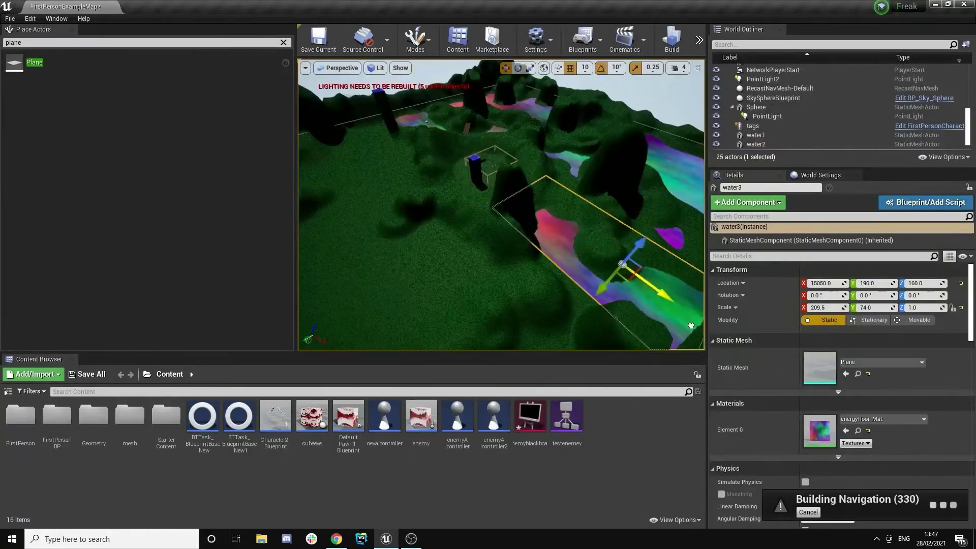
{"action": "right_click_drag", "start_coordinate": [617, 275], "coordinate": [556, 237]}
{"action": "left_click_drag", "start_coordinate": [556, 236], "coordinate": [534, 237]}
{"action": "key", "text": "w"}
{"action": "left_click_drag", "start_coordinate": [553, 236], "coordinate": [506, 231]}
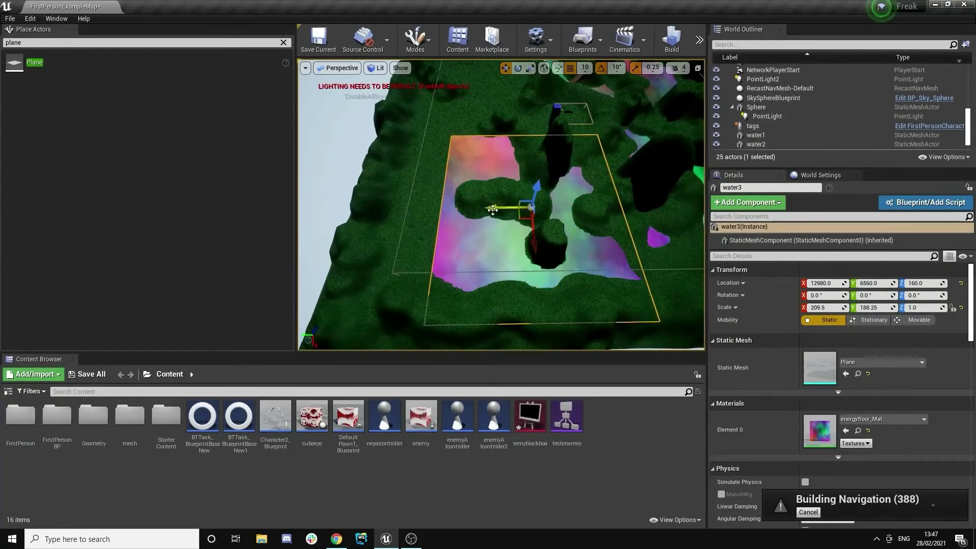
{"action": "right_click_drag", "start_coordinate": [452, 203], "coordinate": [468, 185]}
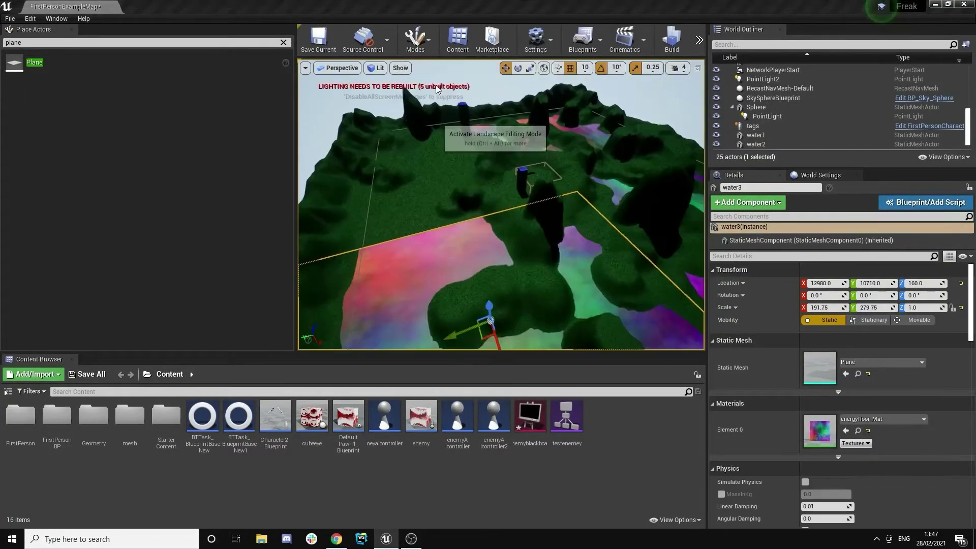
- Save the level from Landscape mode, then return to Select mode and start a play test
{"action": "key", "text": "shift+2"}
{"action": "mouse_move", "coordinate": [344, 266]}
{"action": "right_mouse_down"}
{"action": "mouse_move", "coordinate": [305, 244]}
{"action": "mouse_move", "coordinate": [366, 264]}
{"action": "mouse_move", "coordinate": [475, 222]}
{"action": "right_mouse_up"}
{"action": "key", "text": "ctrl+s"}
{"action": "right_click_drag", "start_coordinate": [407, 201], "coordinate": [457, 193]}
{"action": "left_click", "coordinate": [416, 41]}
{"action": "left_click", "coordinate": [422, 66]}
{"action": "key", "text": "alt+p"}
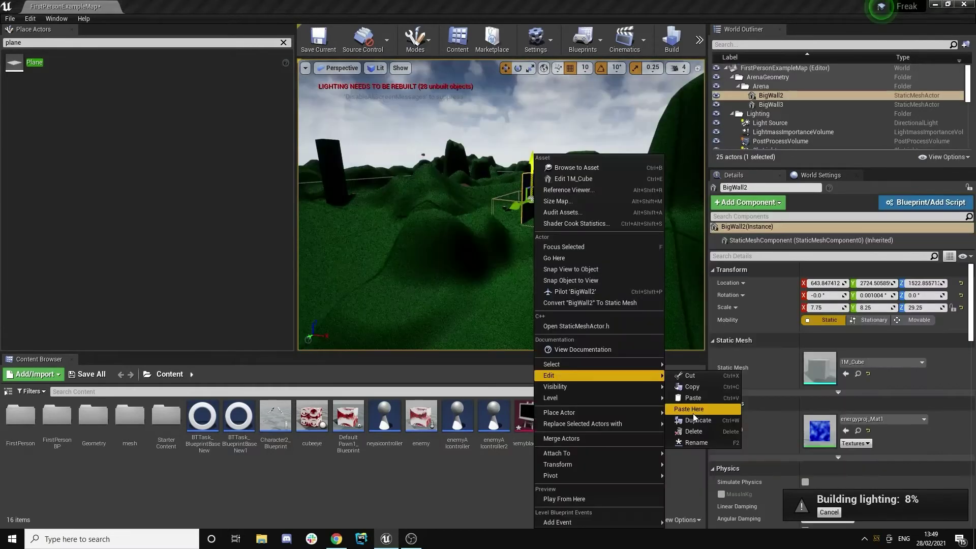
- Paste a copy of the BigWall2 pillar at the chosen spot on the landscape
{"action": "left_click", "coordinate": [693, 410]}
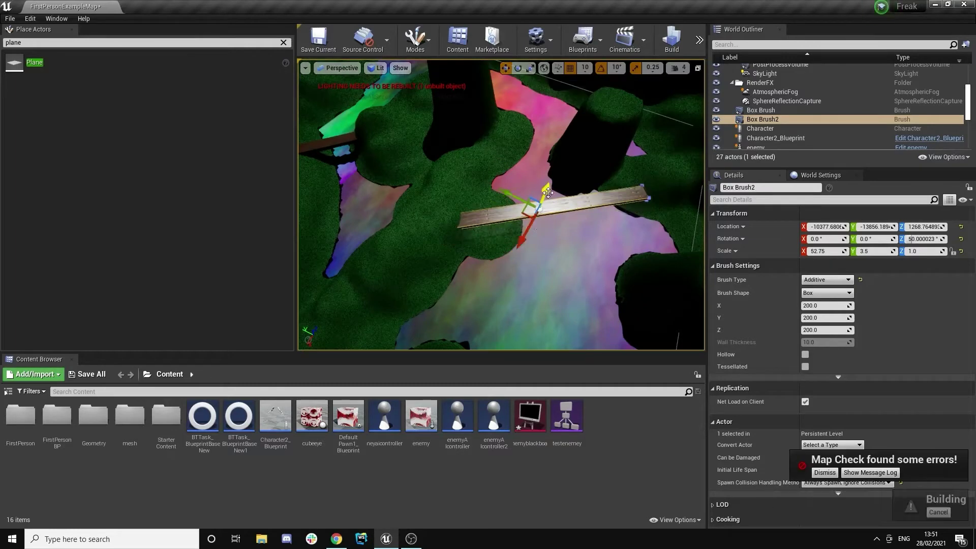
- Undo the last move of Box Brush2 and duplicate the brush as another wooden bridge plank
{"action": "key", "text": "ctrl+z"}
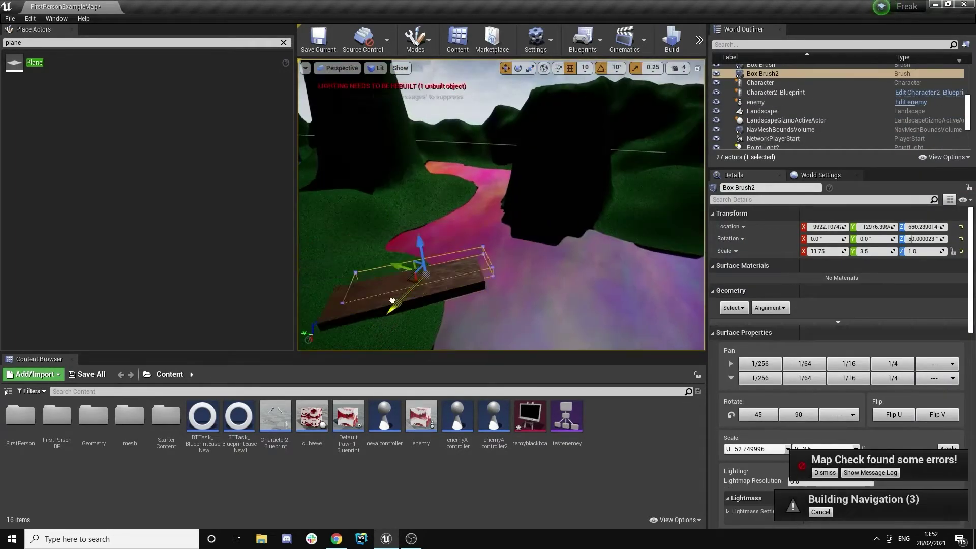
{"action": "right_click", "coordinate": [745, 73]}
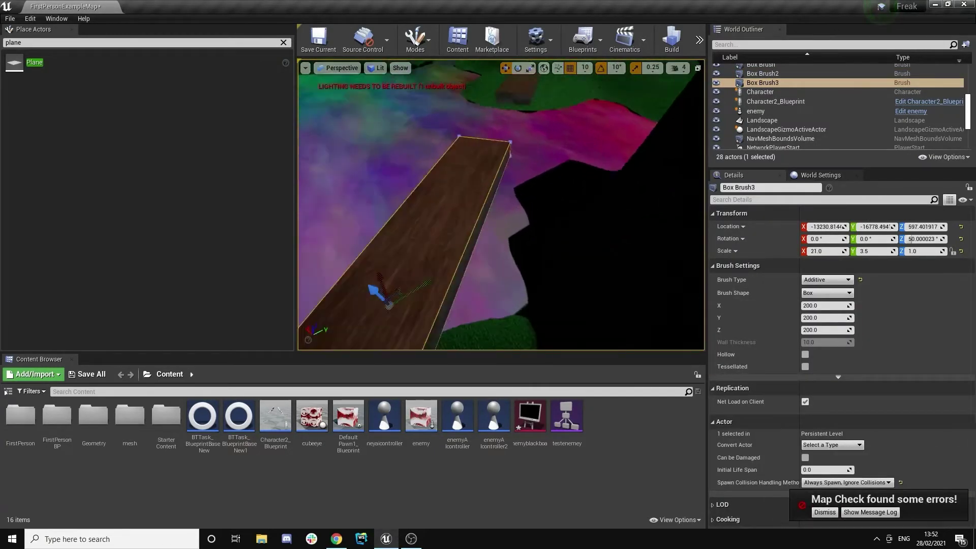
- Apply a walnut wood floor material to the untextured surface of Box Brush2
{"action": "left_click", "coordinate": [555, 204]}
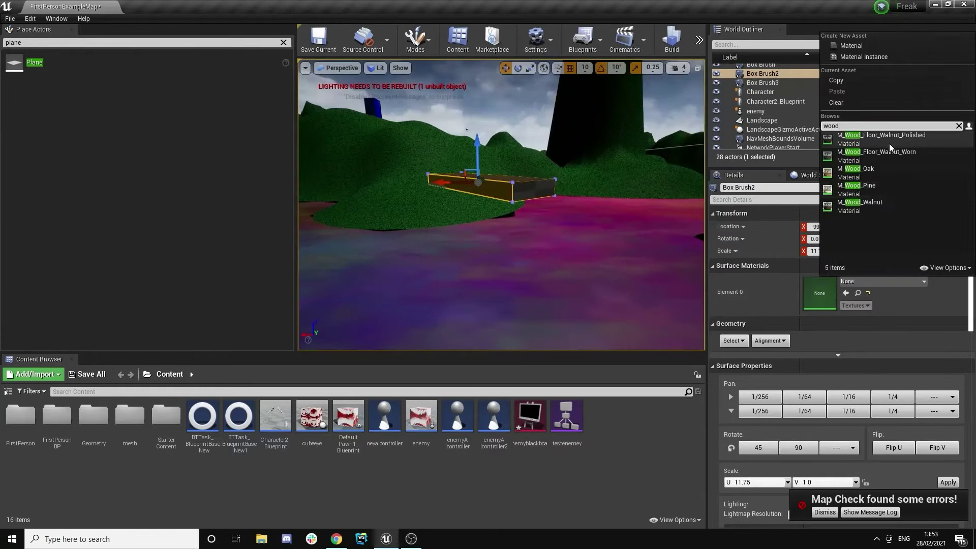
{"action": "left_click", "coordinate": [890, 150]}
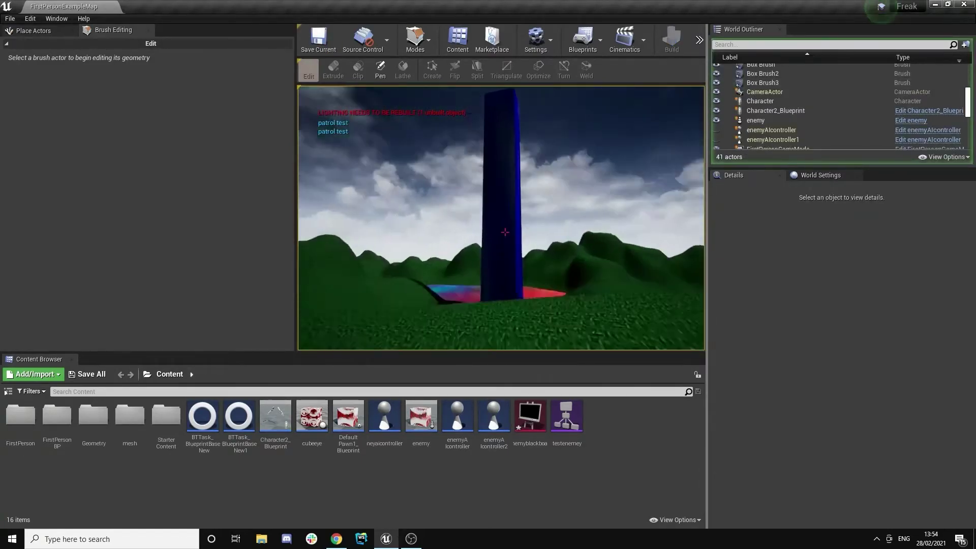
- Walk forward through the landscape in the running game to inspect the pillars, hills and water
{"action": "key", "text": "w"}
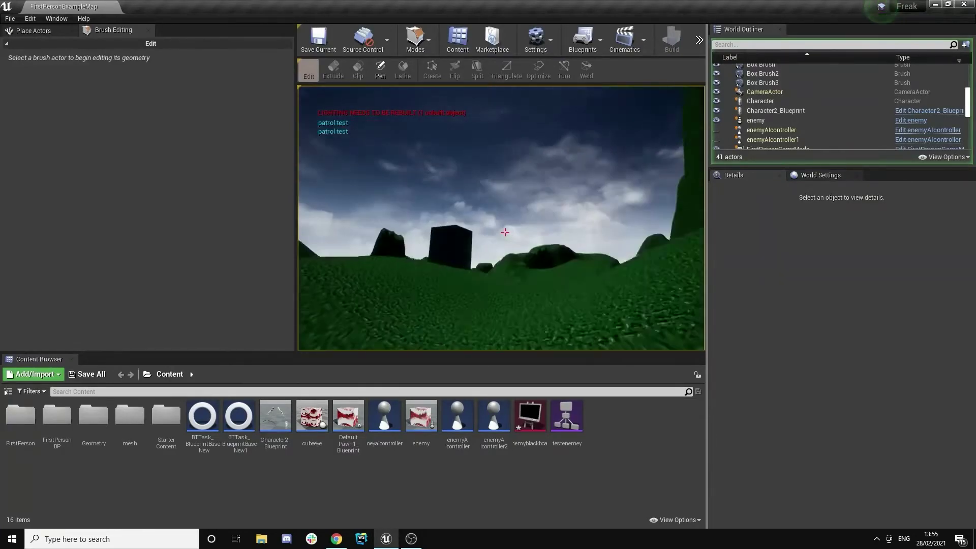
{"action": "key", "text": "w"}
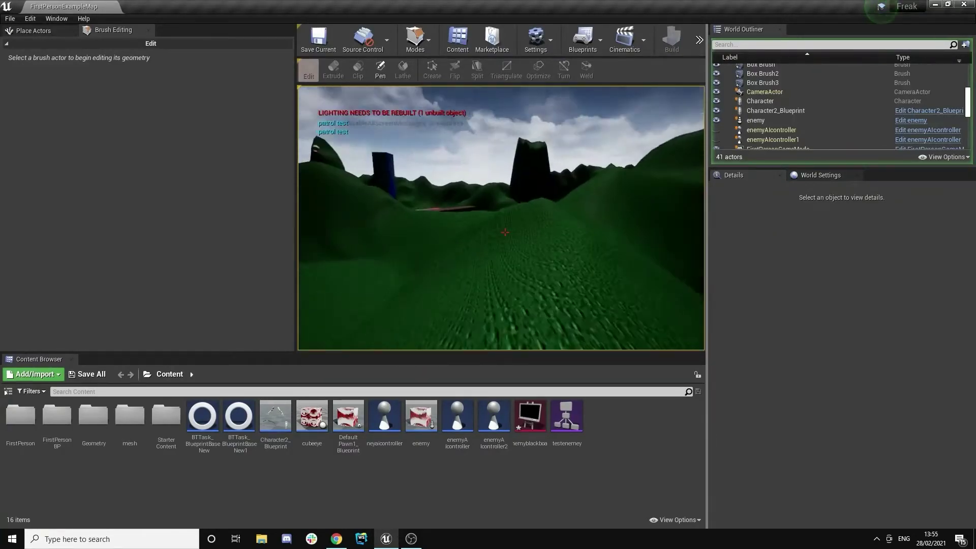
- Walk across the green hills towards the tall pillars in the running game
{"action": "key", "text": "w"}
{"action": "left_click", "coordinate": [505, 231]}
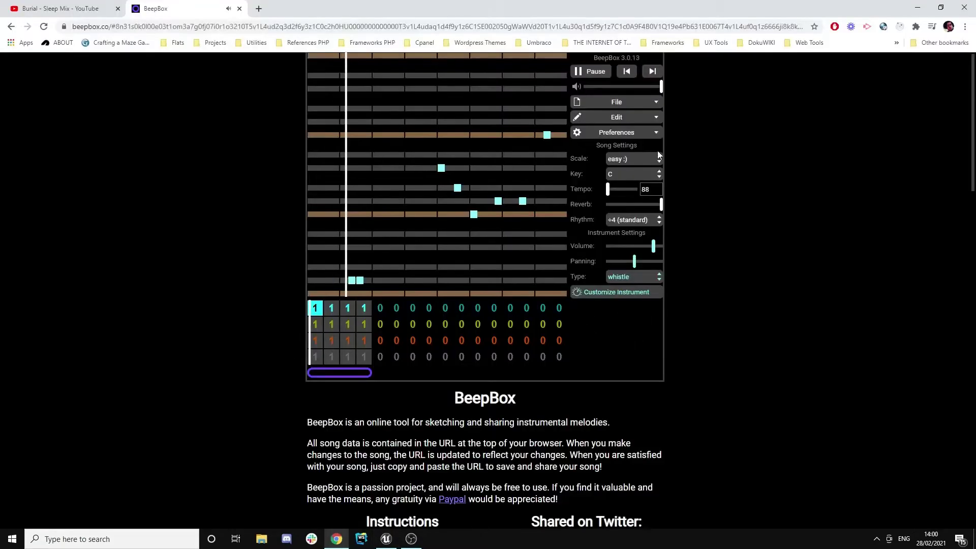
- Switch to BeepBox in the browser and try the song keys C, A and G♯
{"action": "left_click", "coordinate": [636, 174]}
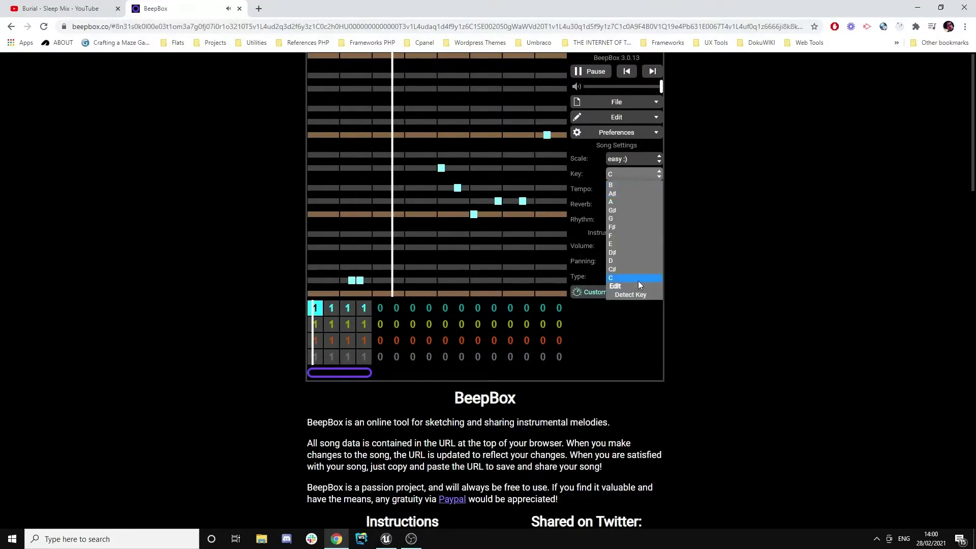
{"action": "left_click", "coordinate": [633, 279]}
{"action": "left_click", "coordinate": [624, 174]}
{"action": "left_click", "coordinate": [621, 202]}
{"action": "left_click", "coordinate": [621, 175]}
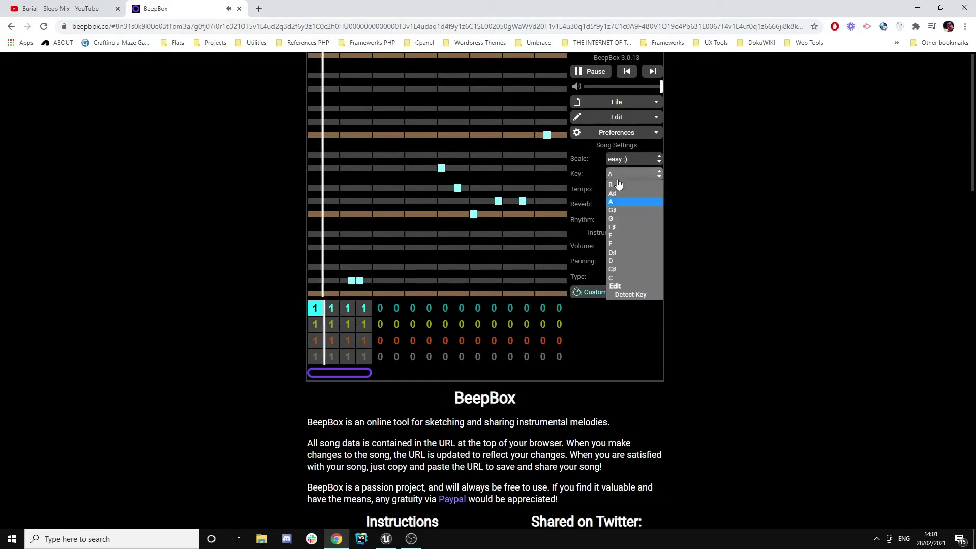
{"action": "left_click", "coordinate": [622, 211]}
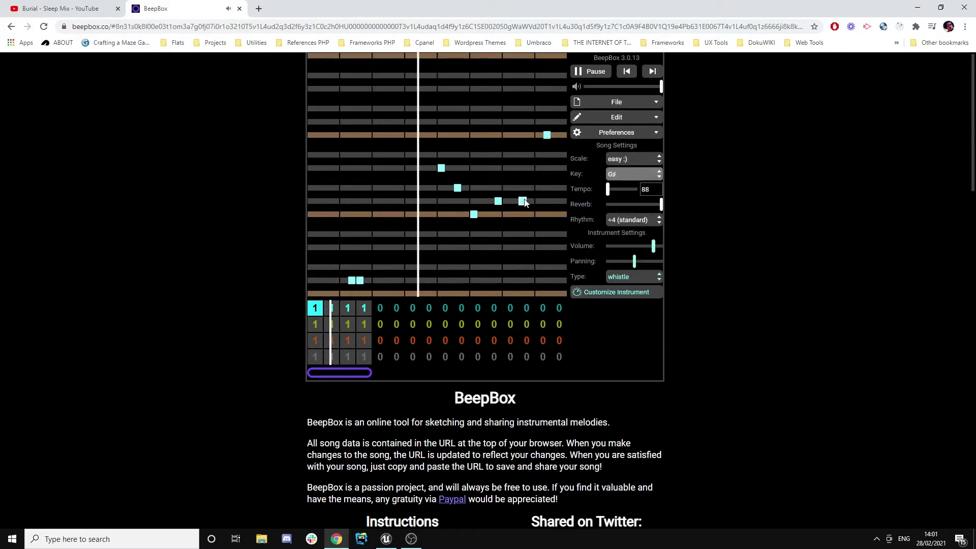
- Delete the notes in the middle and upper rows of the first pattern, leaving the two short low notes
{"action": "left_click", "coordinate": [455, 187]}
{"action": "left_click", "coordinate": [474, 214]}
{"action": "left_click", "coordinate": [492, 203]}
{"action": "left_click", "coordinate": [522, 201]}
{"action": "left_click", "coordinate": [547, 135]}
- Set the song's scale to strange and add short low notes in the second half of the pattern
{"action": "left_click", "coordinate": [613, 160]}
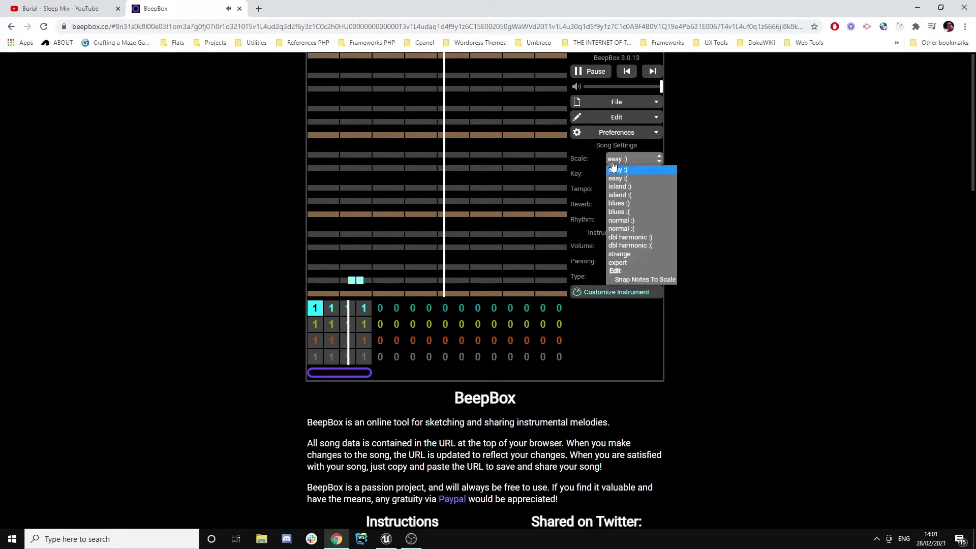
{"action": "left_click", "coordinate": [612, 164]}
{"action": "left_click", "coordinate": [612, 164]}
{"action": "left_click", "coordinate": [612, 262]}
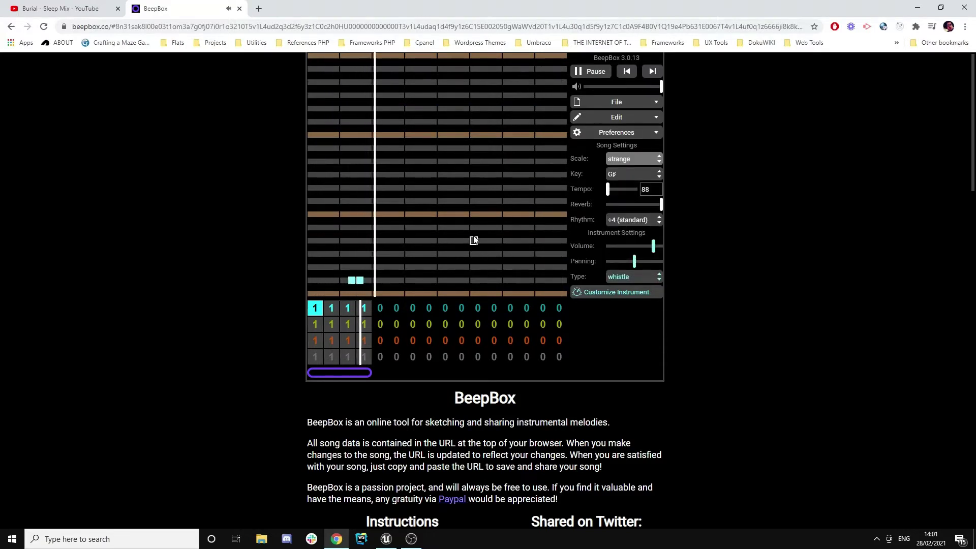
{"action": "left_click", "coordinate": [474, 291]}
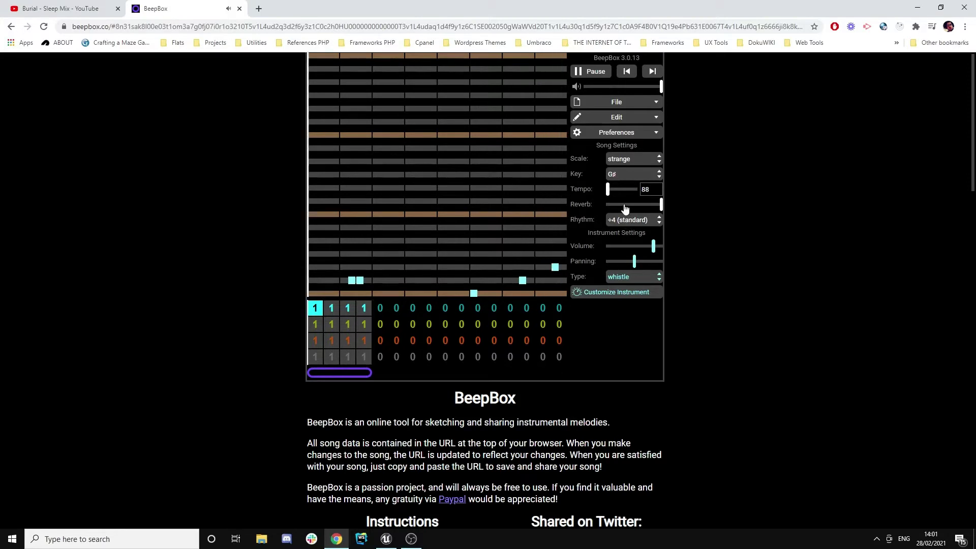
- Set the song's key to B
{"action": "left_click", "coordinate": [613, 175]}
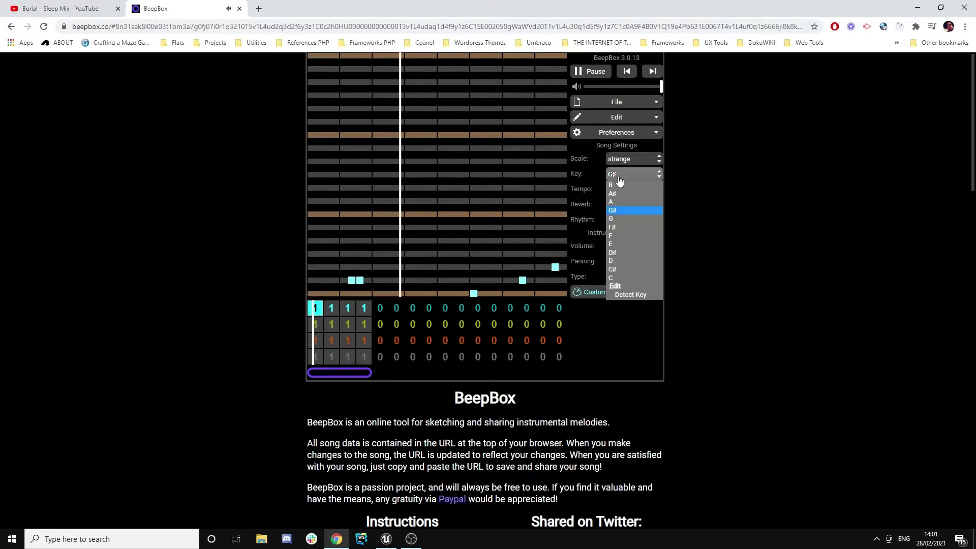
{"action": "left_click", "coordinate": [624, 184]}
{"action": "left_click", "coordinate": [625, 178]}
{"action": "left_click", "coordinate": [712, 218]}
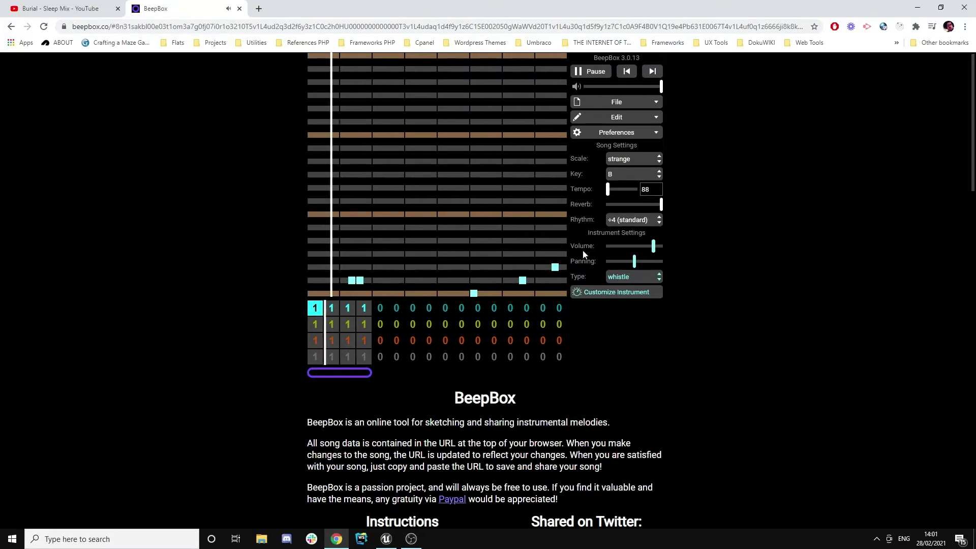
- Try the ocarina and brightness presets as the first channel's instrument
{"action": "left_click", "coordinate": [633, 276]}
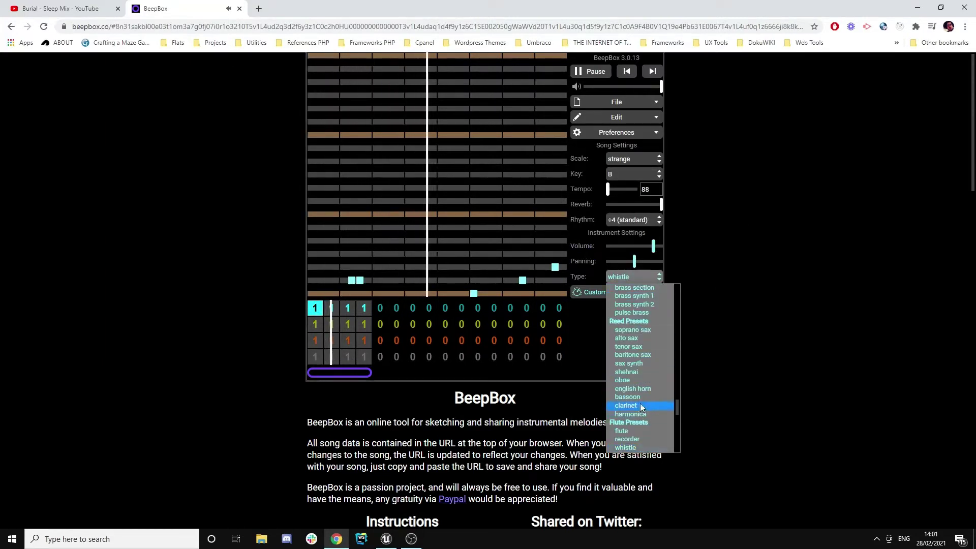
{"action": "scroll", "coordinate": [641, 392], "scroll_direction": "down", "scroll_amount": 3}
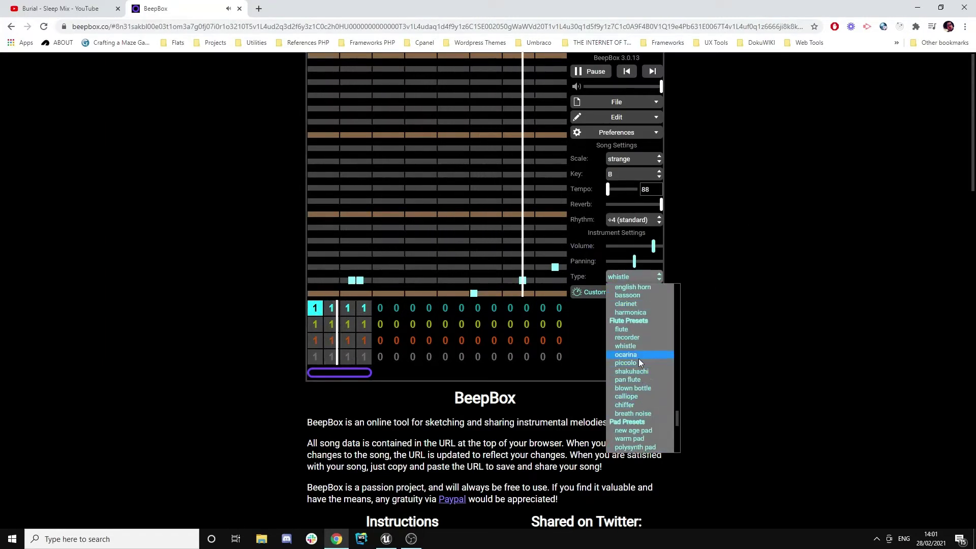
{"action": "left_click", "coordinate": [636, 354]}
{"action": "left_click", "coordinate": [631, 277]}
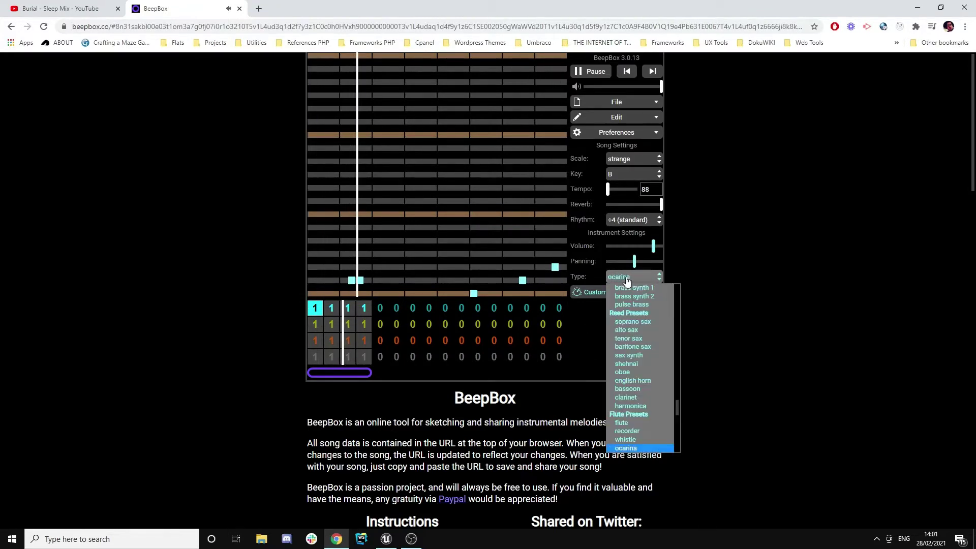
{"action": "scroll", "coordinate": [646, 409], "scroll_direction": "down", "scroll_amount": 3}
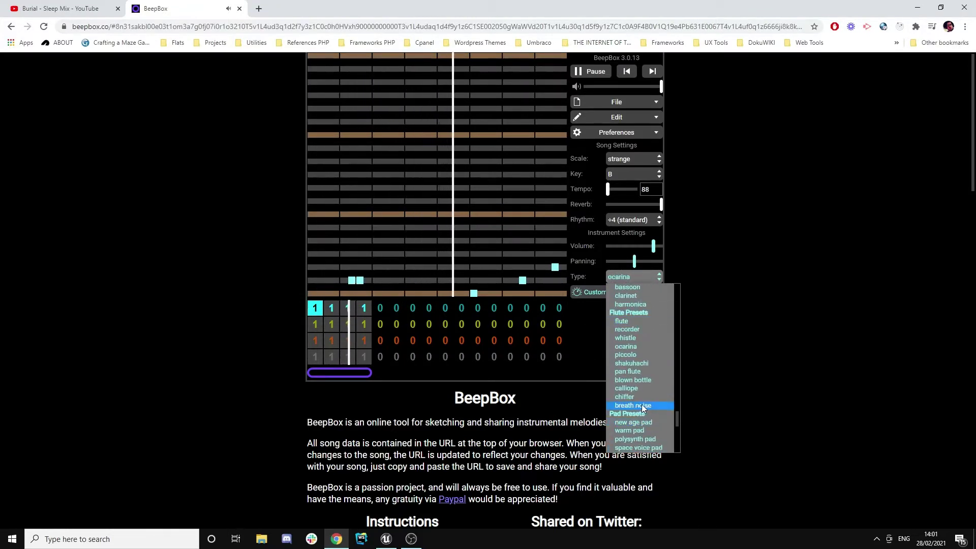
{"action": "scroll", "coordinate": [647, 407], "scroll_direction": "down", "scroll_amount": 3}
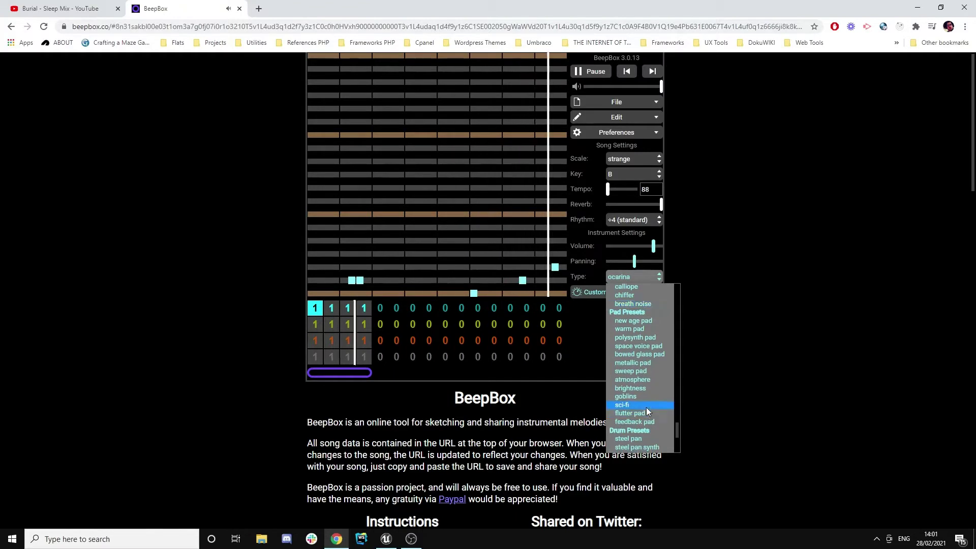
{"action": "left_click", "coordinate": [646, 389]}
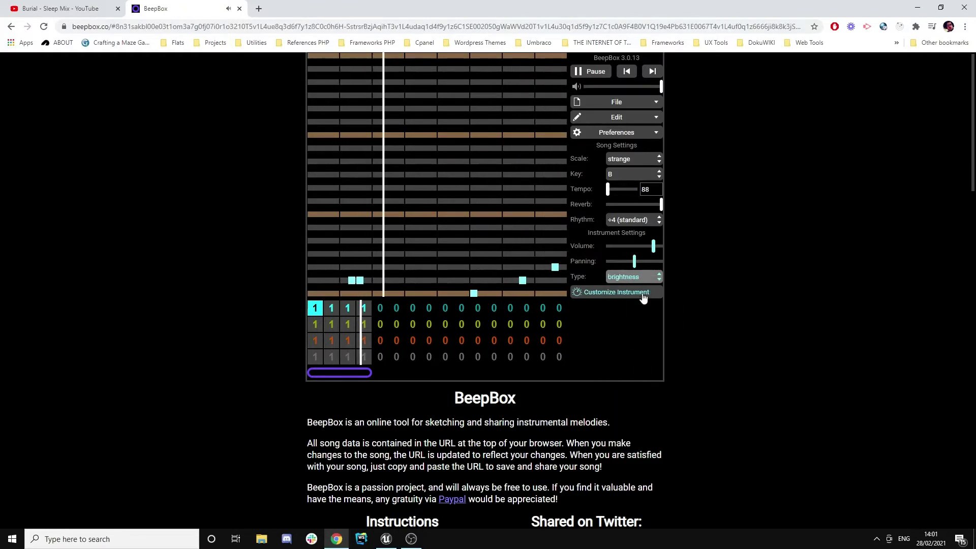
- Set the first channel's instrument type to the goblins pad preset
{"action": "left_click", "coordinate": [642, 277]}
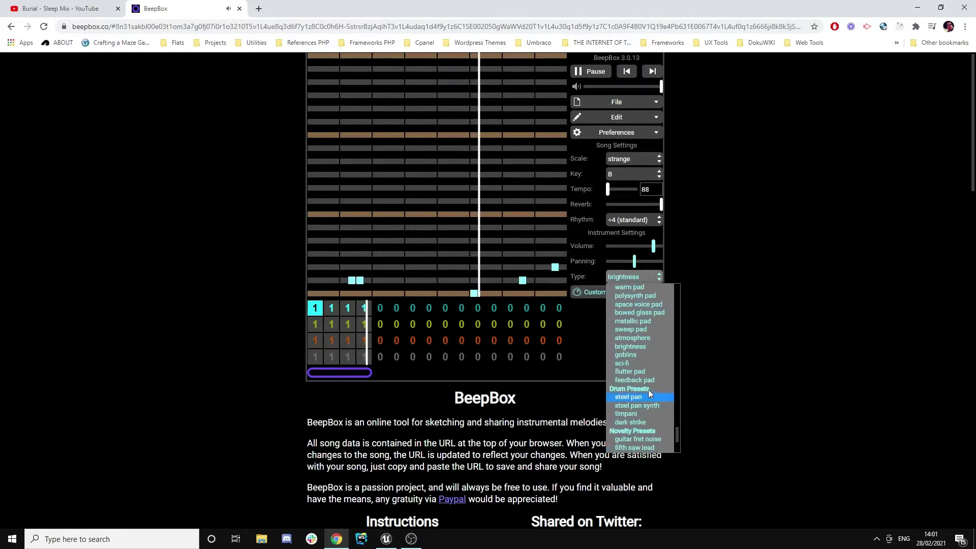
{"action": "scroll", "coordinate": [648, 389], "scroll_direction": "up", "scroll_amount": 2}
{"action": "scroll", "coordinate": [636, 440], "scroll_direction": "down", "scroll_amount": 5}
{"action": "left_click", "coordinate": [631, 355]}
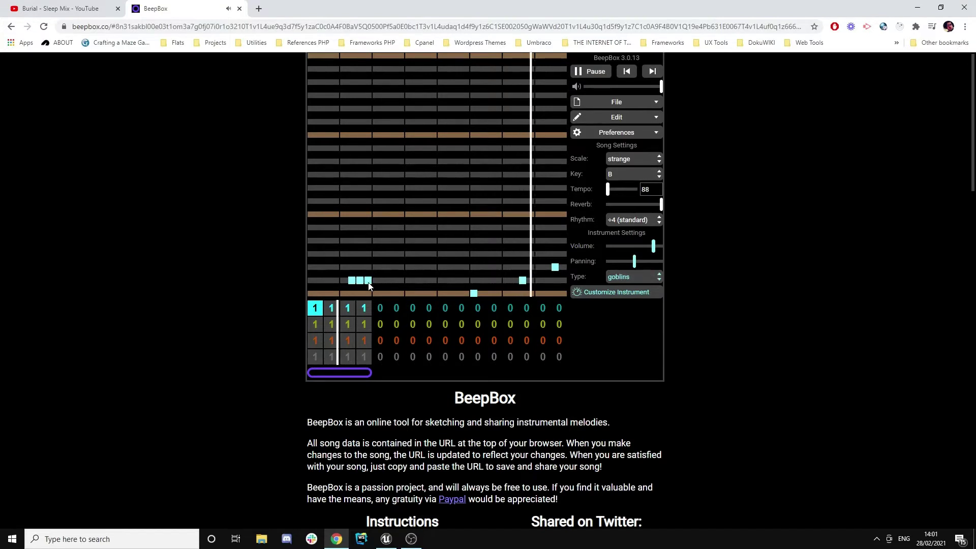
- Add a long low note after the two short ones and several sustained notes across the pattern's middle rows
{"action": "left_click_drag", "start_coordinate": [367, 280], "coordinate": [396, 285]}
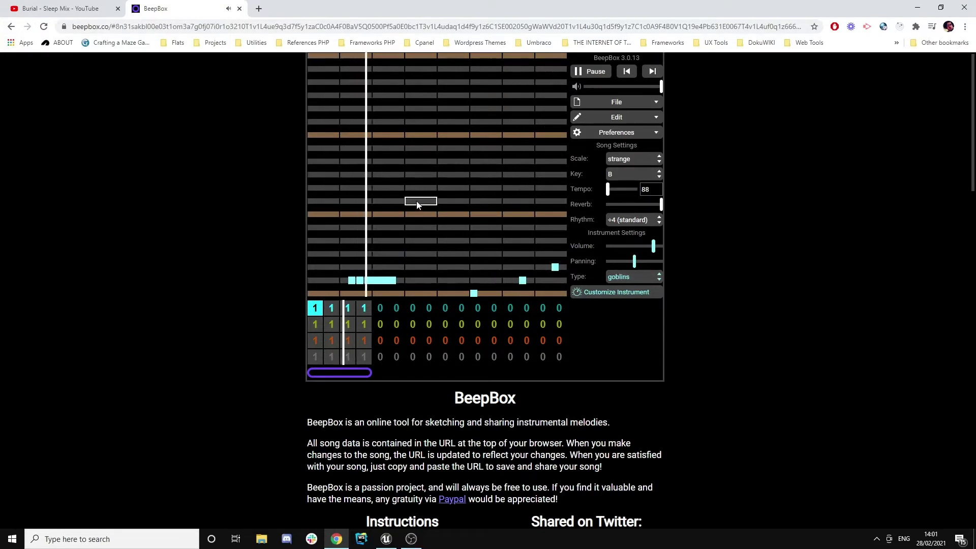
{"action": "left_click", "coordinate": [493, 121]}
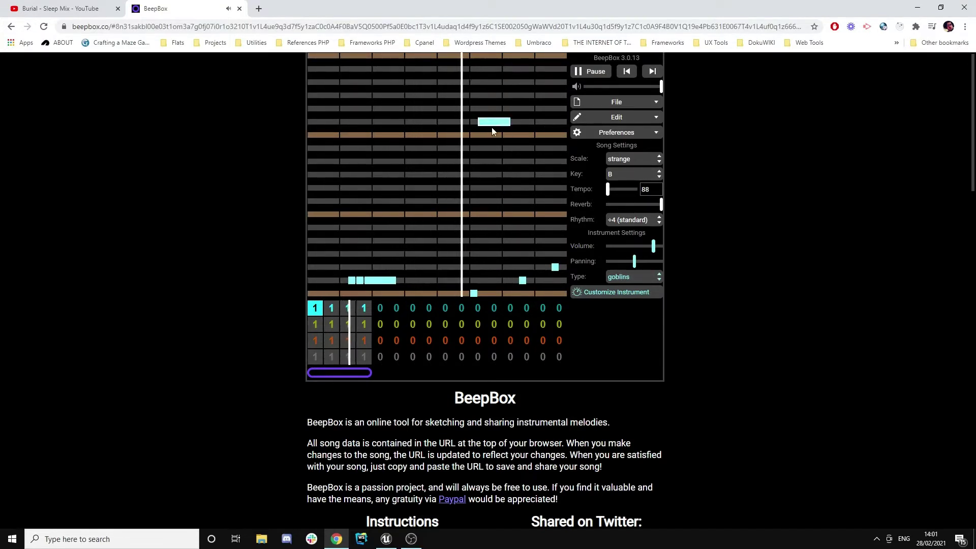
{"action": "left_click", "coordinate": [454, 148]}
{"action": "left_click", "coordinate": [421, 161]}
{"action": "left_click", "coordinate": [312, 134]}
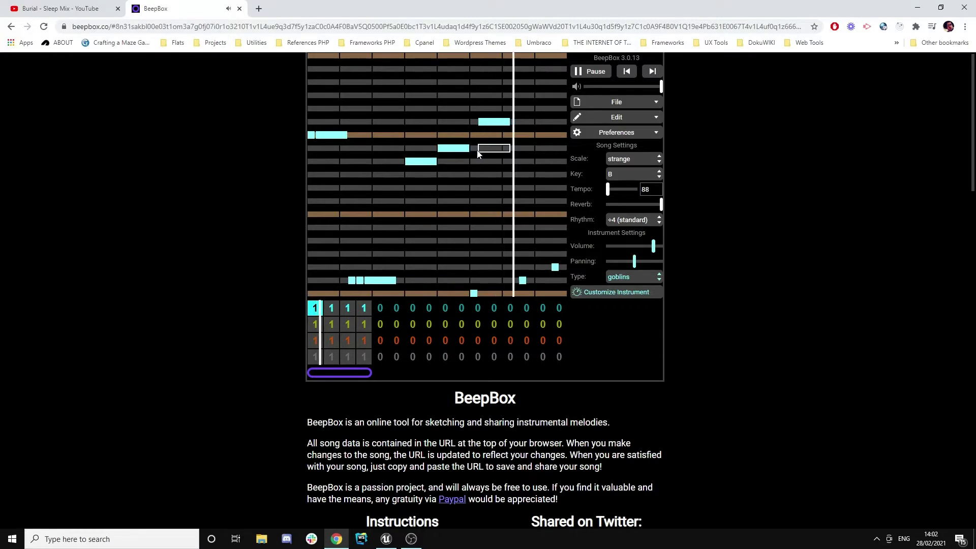
{"action": "left_click", "coordinate": [532, 150]}
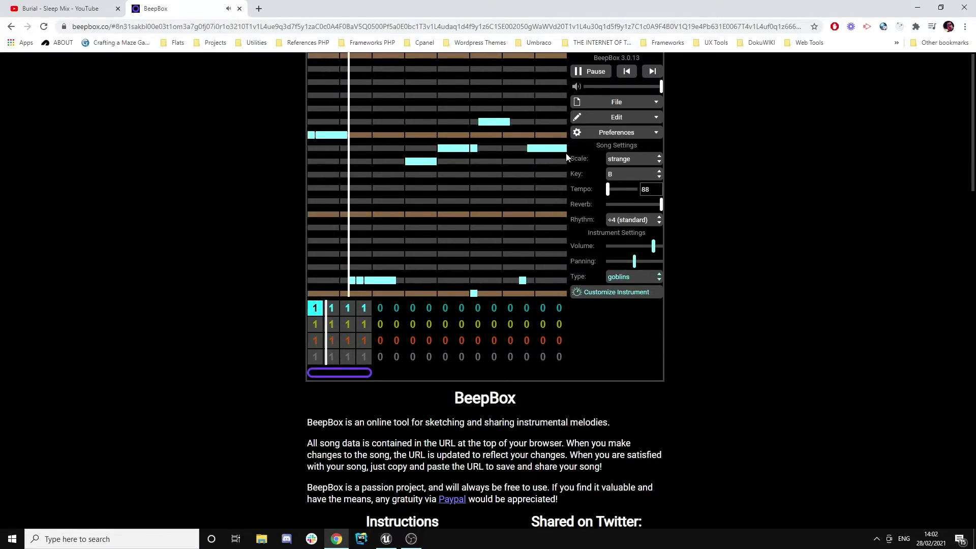
- Replace the opening notes on the middle brown row with one short note in the second beat
{"action": "left_click", "coordinate": [474, 293]}
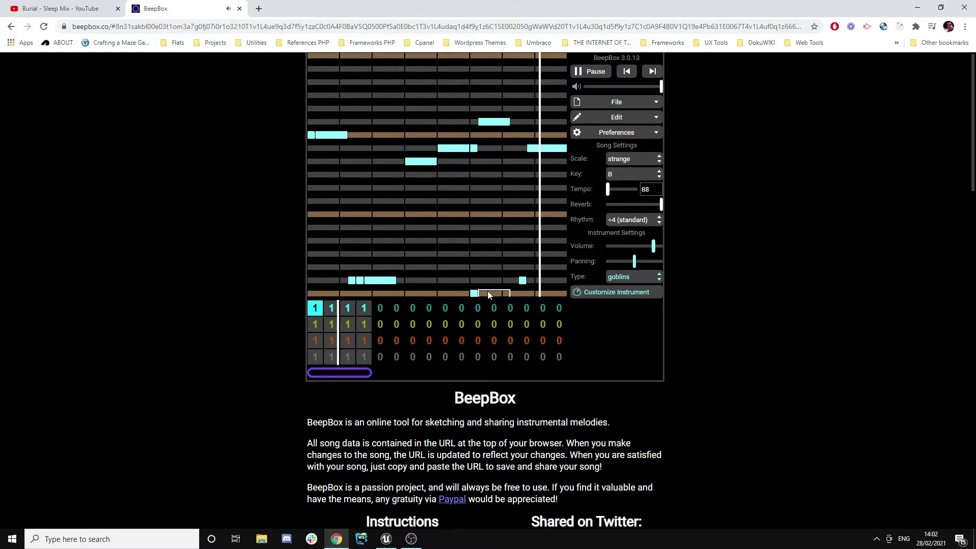
{"action": "left_click", "coordinate": [324, 135]}
{"action": "left_click", "coordinate": [344, 134]}
{"action": "left_click", "coordinate": [350, 135]}
{"action": "left_click_drag", "start_coordinate": [346, 136], "coordinate": [353, 136]}
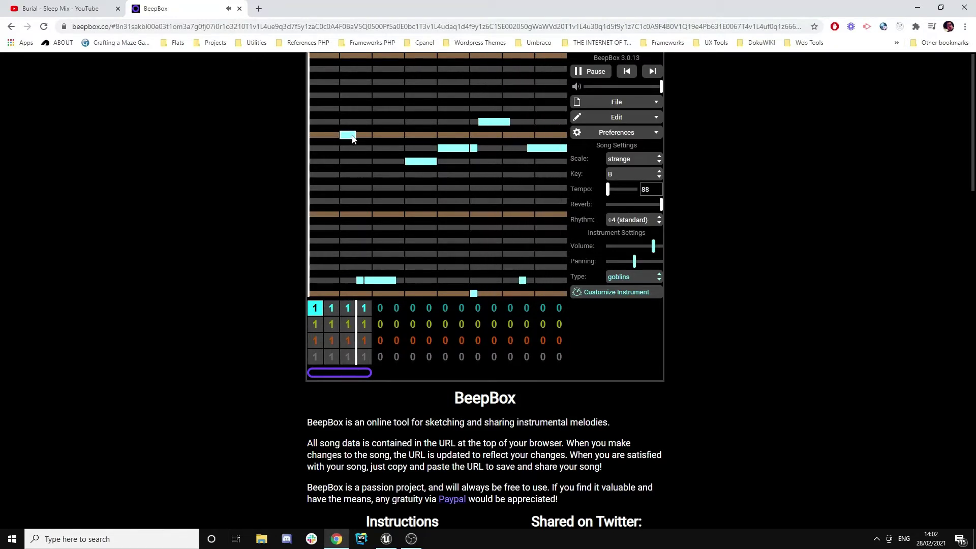
- Rework the sustained note in the fourth beat into three shorter consecutive notes that start slightly earlier
{"action": "left_click", "coordinate": [401, 162]}
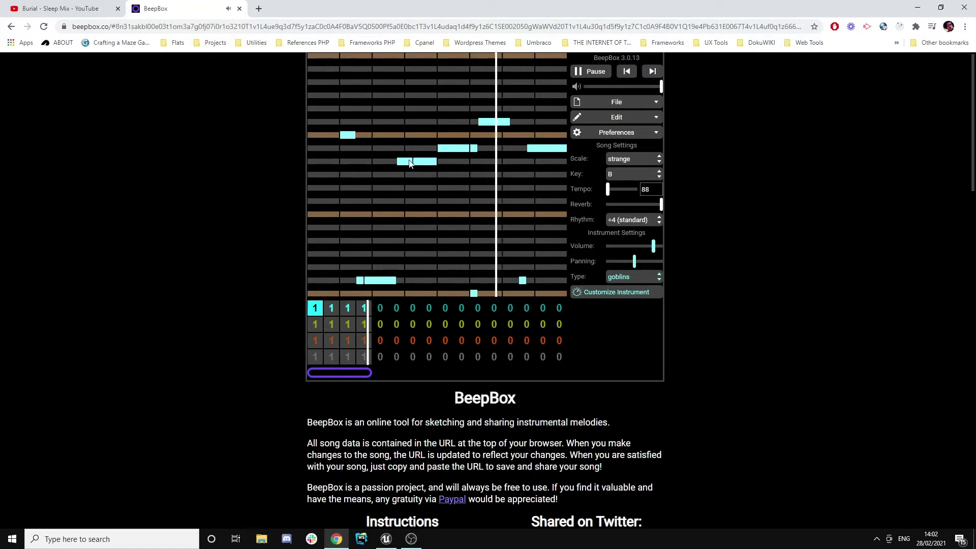
{"action": "left_click", "coordinate": [416, 164]}
{"action": "left_click", "coordinate": [414, 164]}
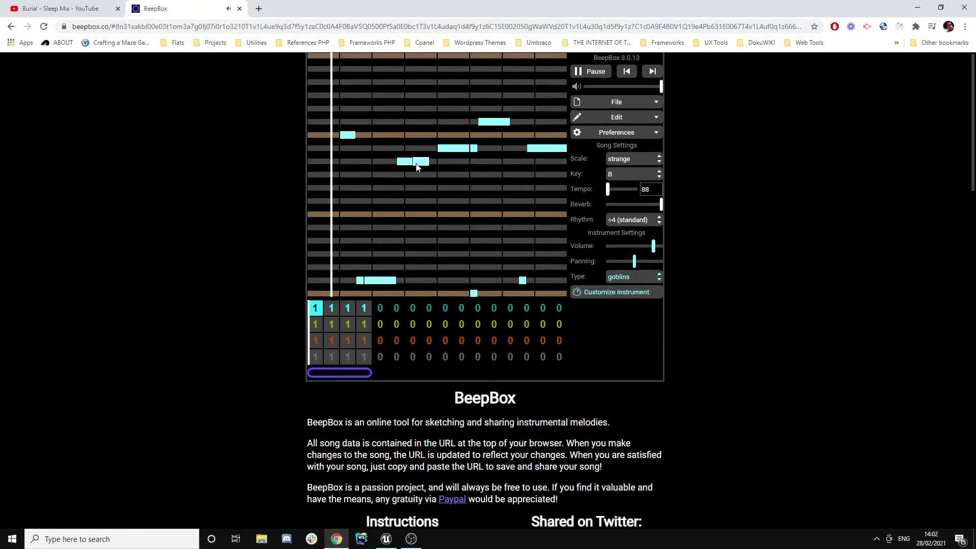
{"action": "left_click", "coordinate": [432, 163]}
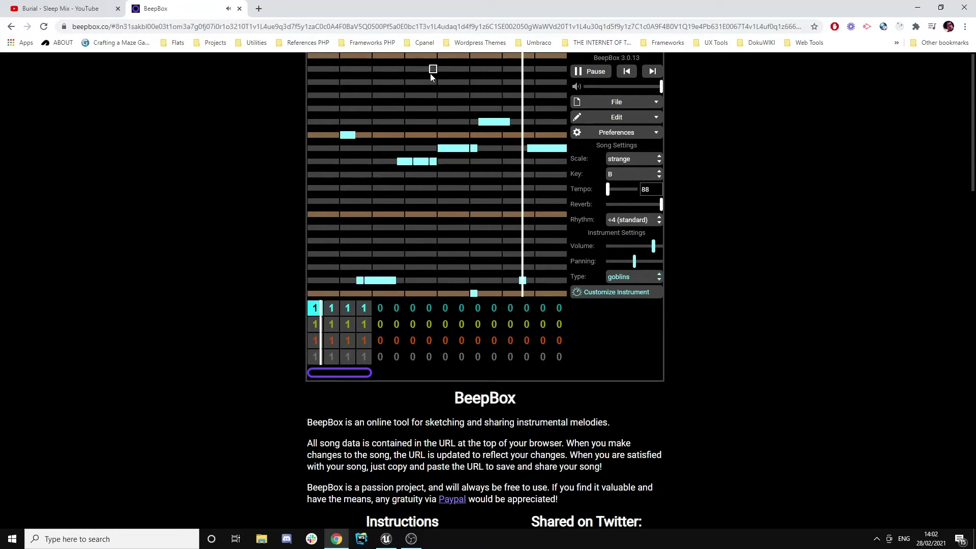
- Add a sustained high note around the third beat and a slightly lower one at the end of the pattern
{"action": "left_click", "coordinate": [377, 70]}
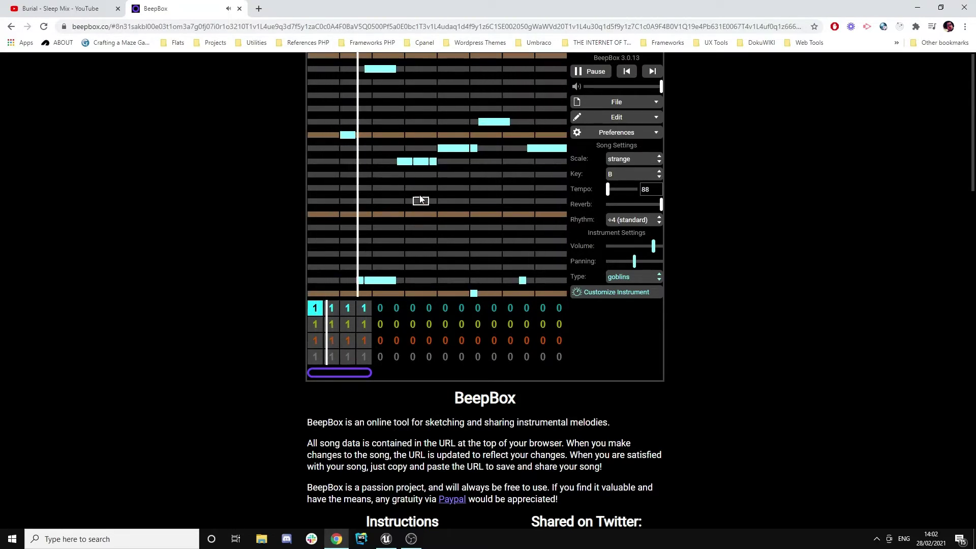
{"action": "left_click", "coordinate": [544, 71]}
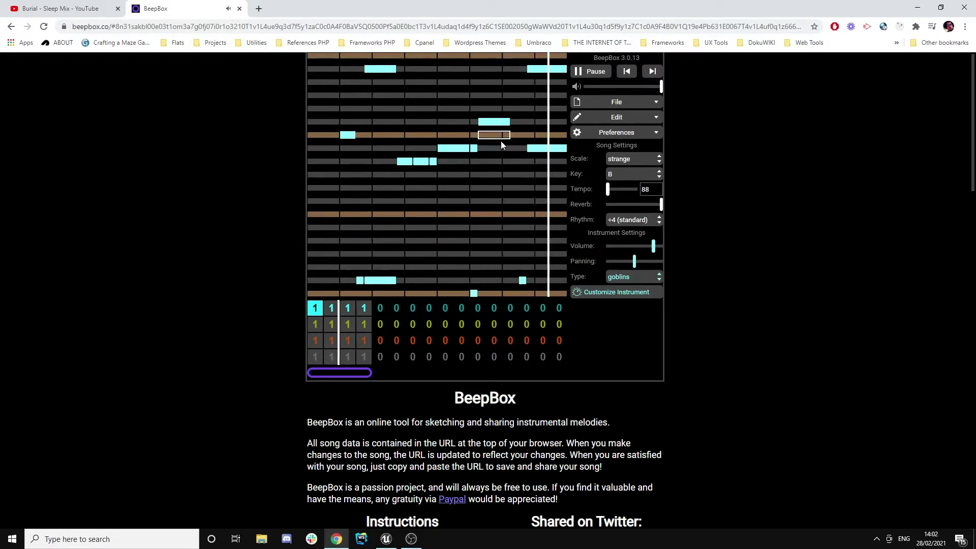
{"action": "left_click", "coordinate": [541, 72]}
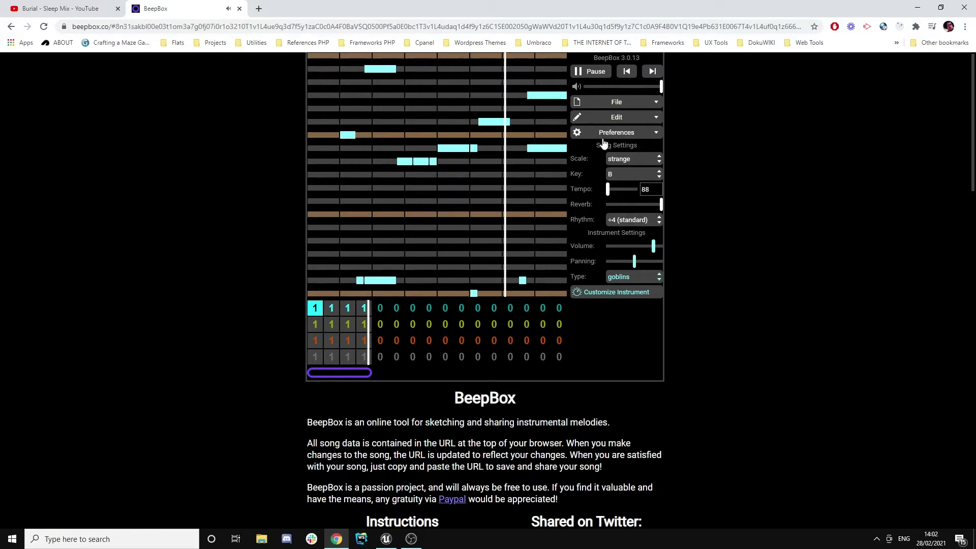
- Skip playback forward and back to review the pattern, and look over the available editing commands
{"action": "left_click", "coordinate": [652, 72]}
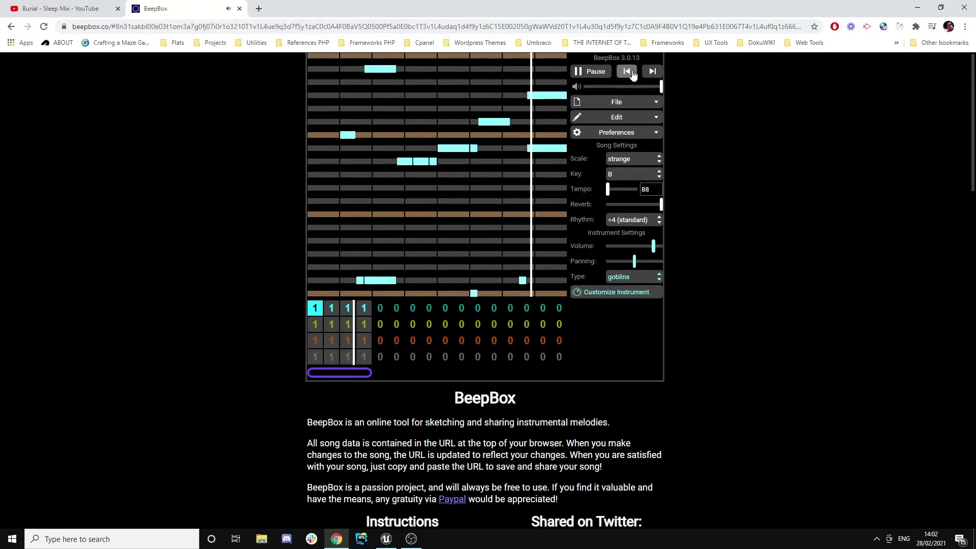
{"action": "left_click", "coordinate": [631, 72]}
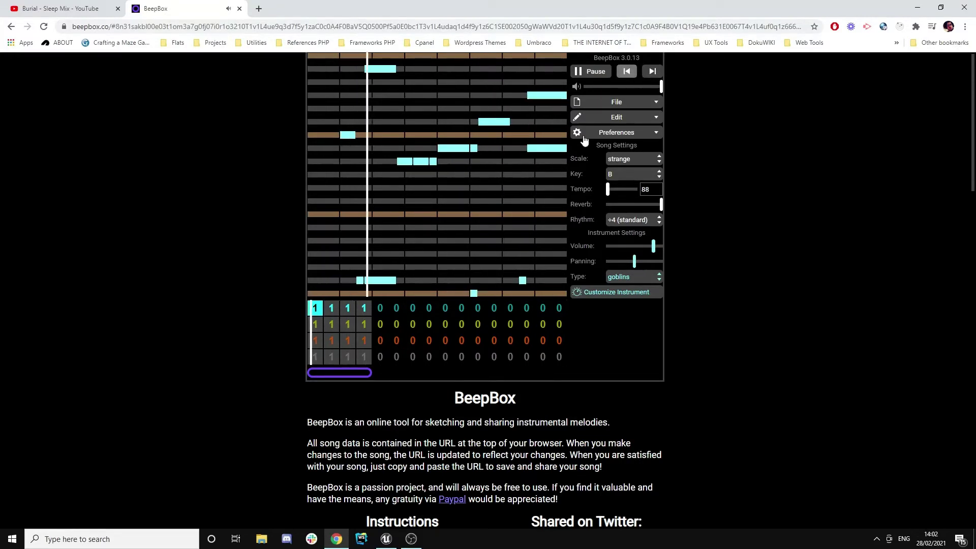
{"action": "left_click", "coordinate": [618, 117]}
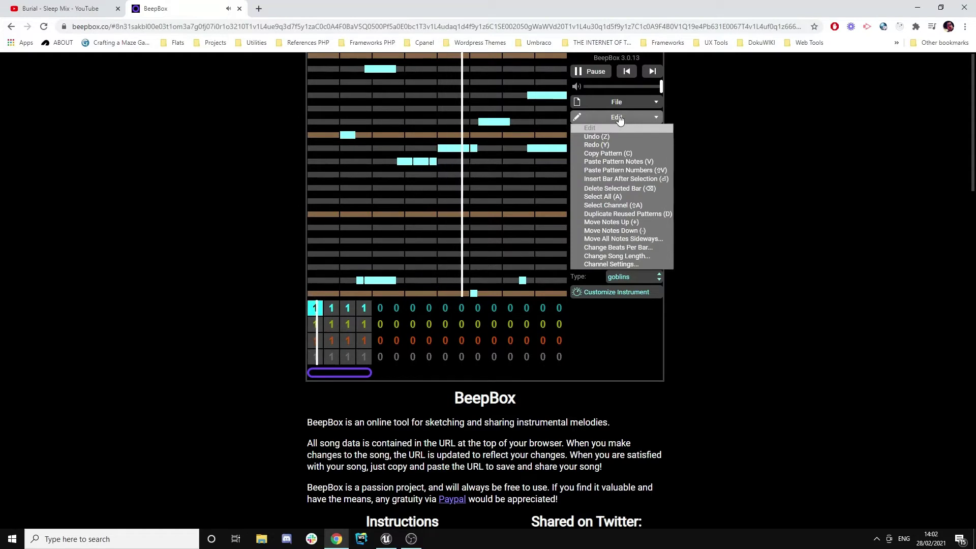
{"action": "left_click", "coordinate": [619, 118]}
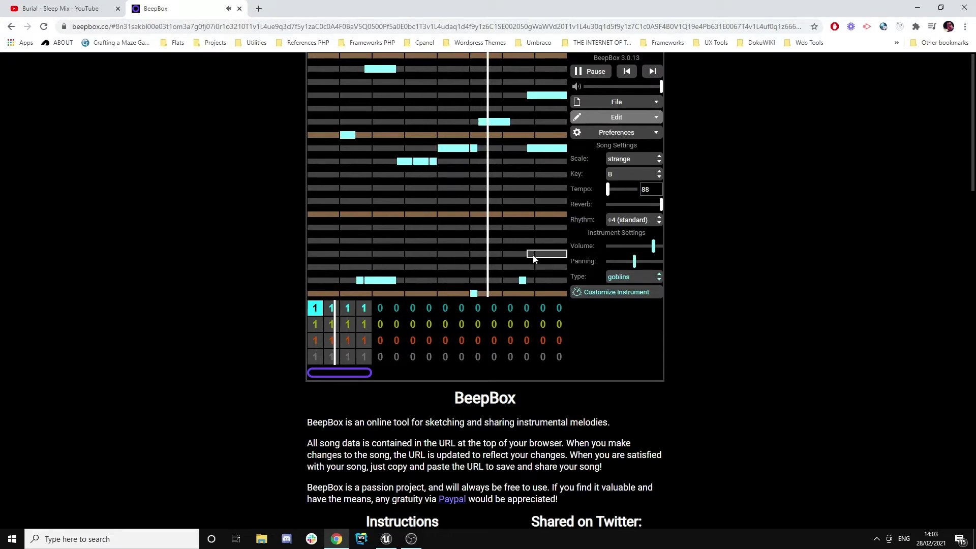
- Customize the goblins instrument, choose the soft fade transition and open the envelope choices of operator 2
{"action": "left_click", "coordinate": [617, 292]}
{"action": "scroll", "coordinate": [643, 401], "scroll_direction": "down", "scroll_amount": 1}
{"action": "scroll", "coordinate": [643, 405], "scroll_direction": "down", "scroll_amount": 2}
{"action": "left_click", "coordinate": [634, 238]}
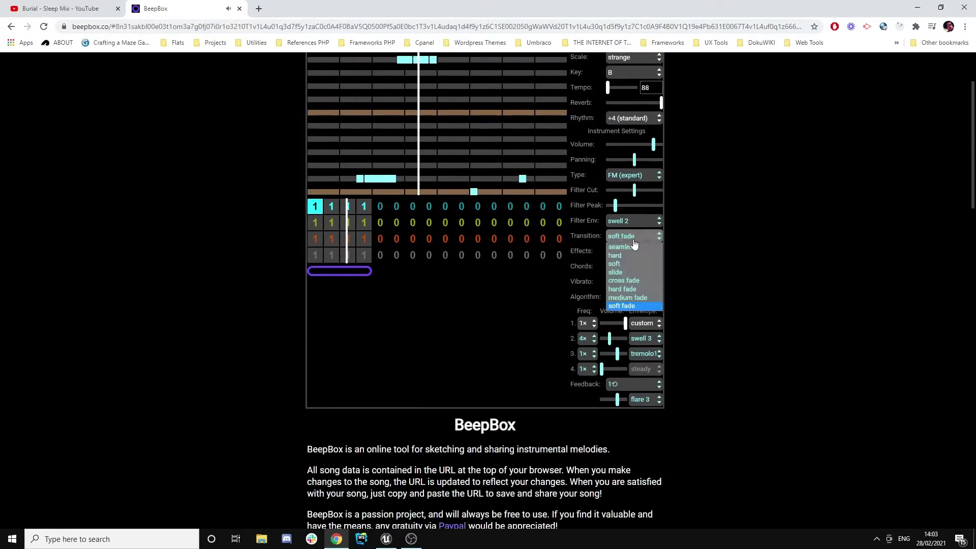
{"action": "left_click", "coordinate": [636, 305]}
{"action": "left_click", "coordinate": [644, 339]}
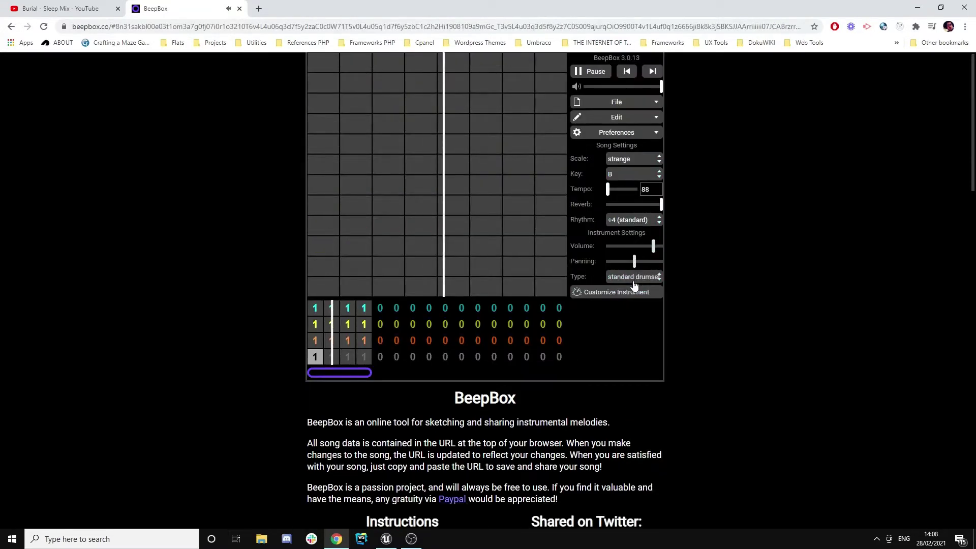
- Change the drum channel's instrument to melodic drum and place single hits in the first and second beats of its pattern
{"action": "left_click", "coordinate": [633, 278]}
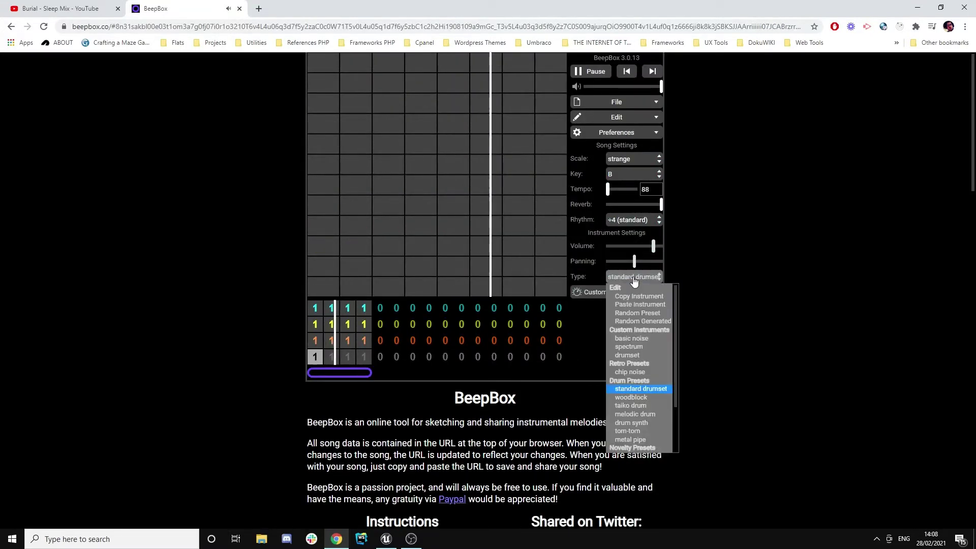
{"action": "left_click", "coordinate": [645, 414]}
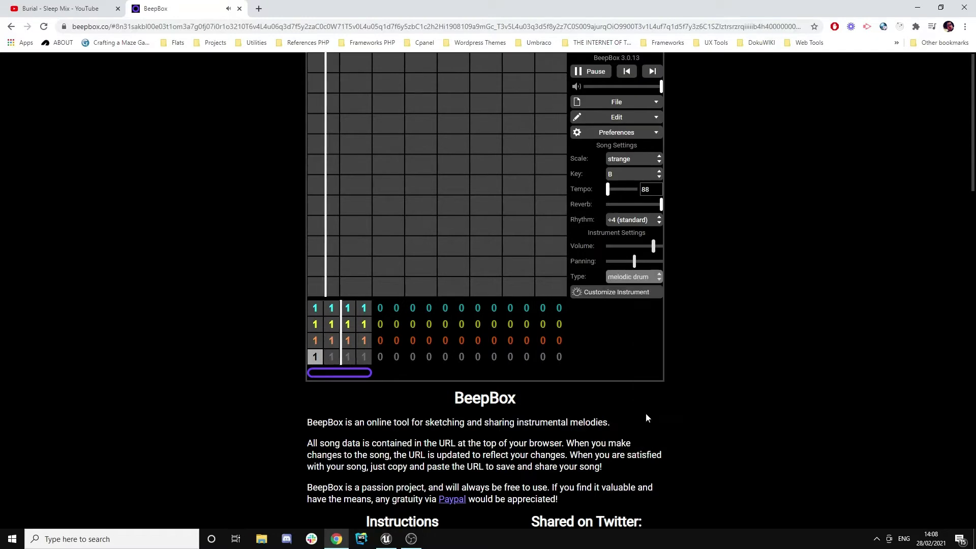
{"action": "left_click", "coordinate": [315, 225]}
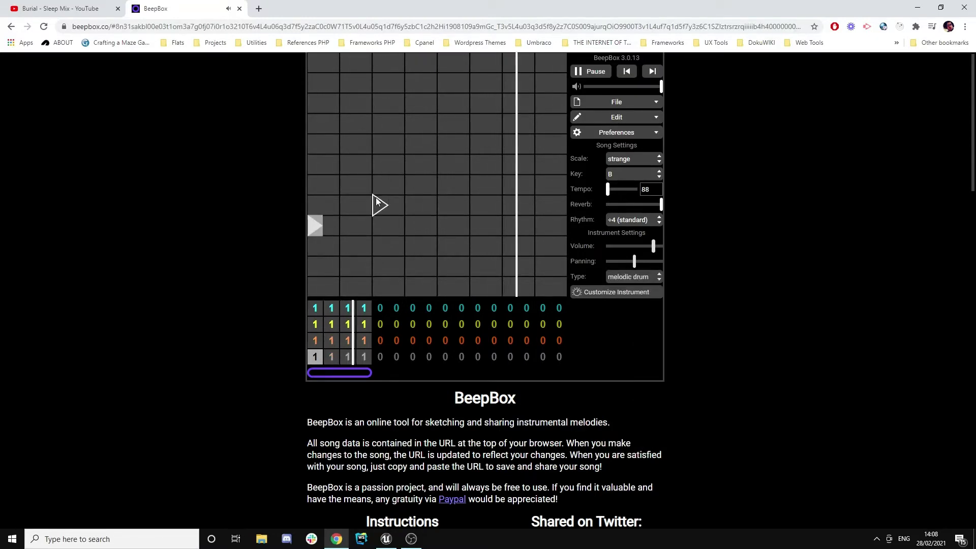
{"action": "left_click", "coordinate": [376, 202]}
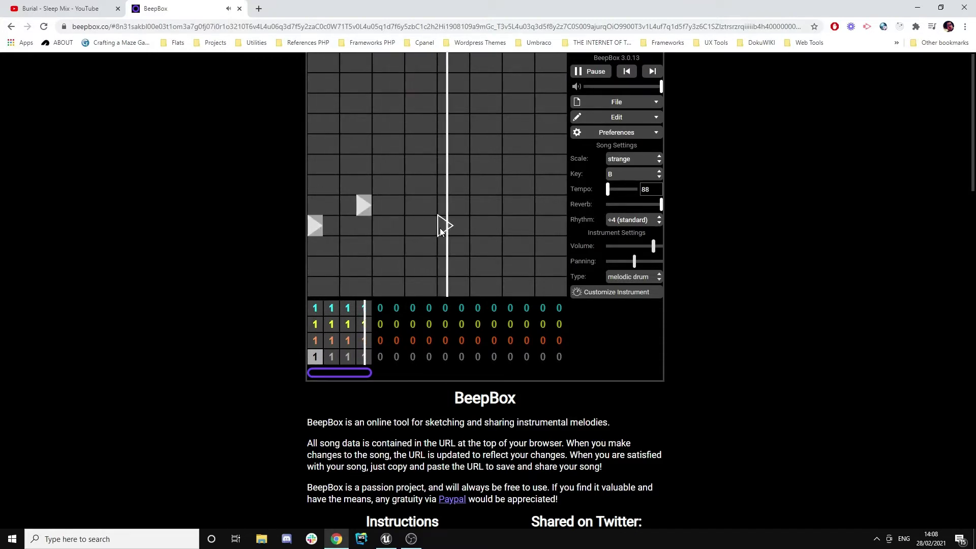
- Fill the rest of the drum pattern with nine hits alternating between the same two rows, one in the fourth beat and two per beat after that
{"action": "left_click", "coordinate": [413, 224]}
{"action": "left_click", "coordinate": [442, 206]}
{"action": "left_click", "coordinate": [461, 206]}
{"action": "left_click", "coordinate": [478, 227]}
{"action": "left_click", "coordinate": [494, 226]}
{"action": "left_click", "coordinate": [511, 225]}
{"action": "left_click", "coordinate": [526, 206]}
{"action": "left_click", "coordinate": [543, 225]}
{"action": "left_click", "coordinate": [561, 225]}
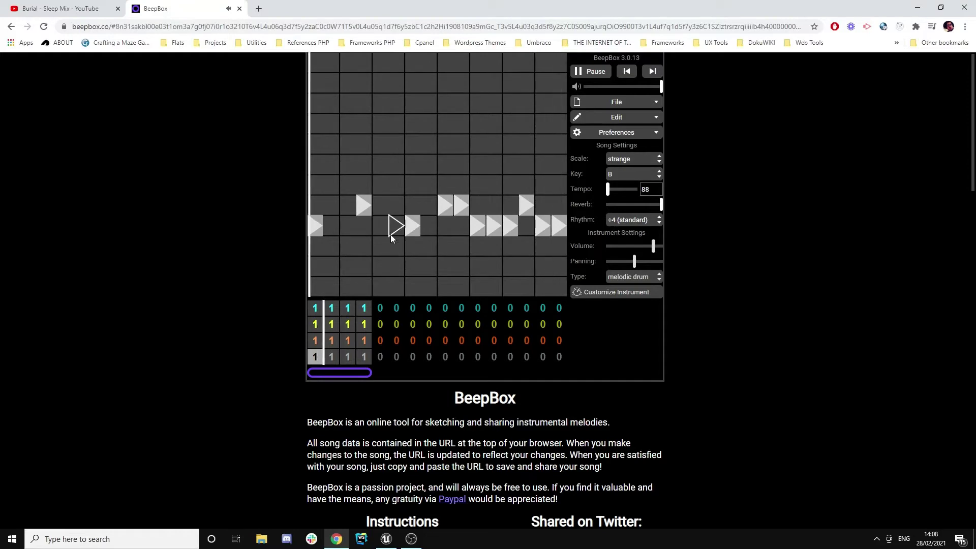
- Try a lower drum hit in the third beat, remove it, and pick another instrument type for the drum channel
{"action": "left_click", "coordinate": [383, 247]}
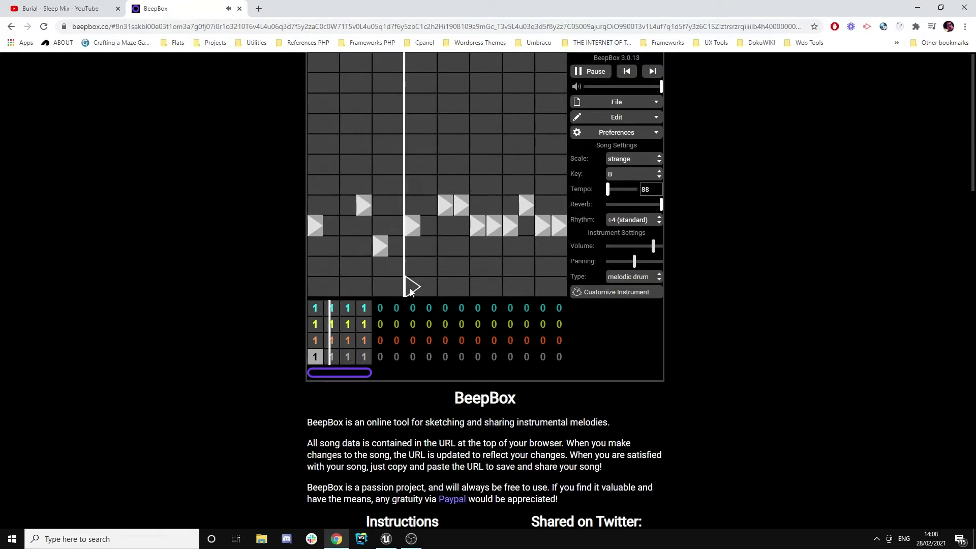
{"action": "left_click", "coordinate": [378, 248]}
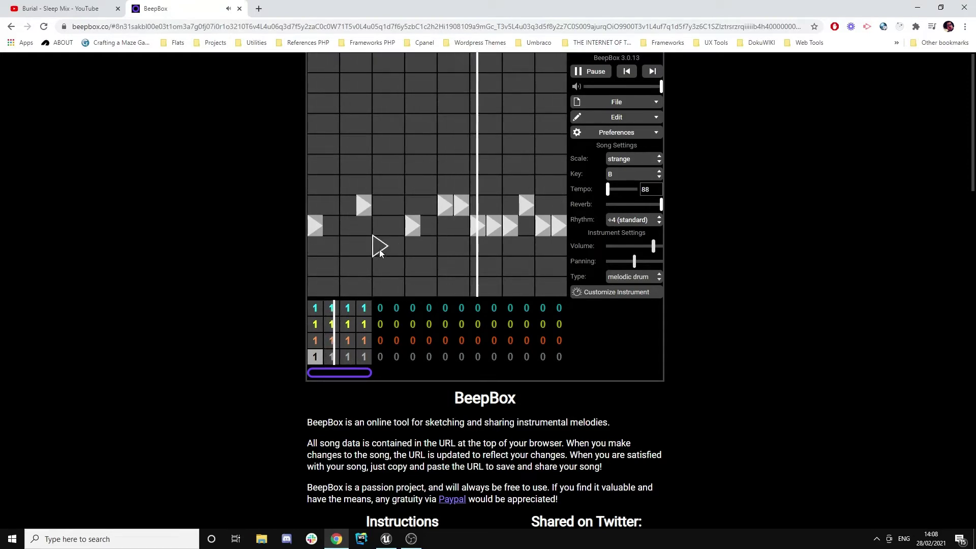
{"action": "left_click", "coordinate": [633, 277]}
{"action": "left_click", "coordinate": [635, 327]}
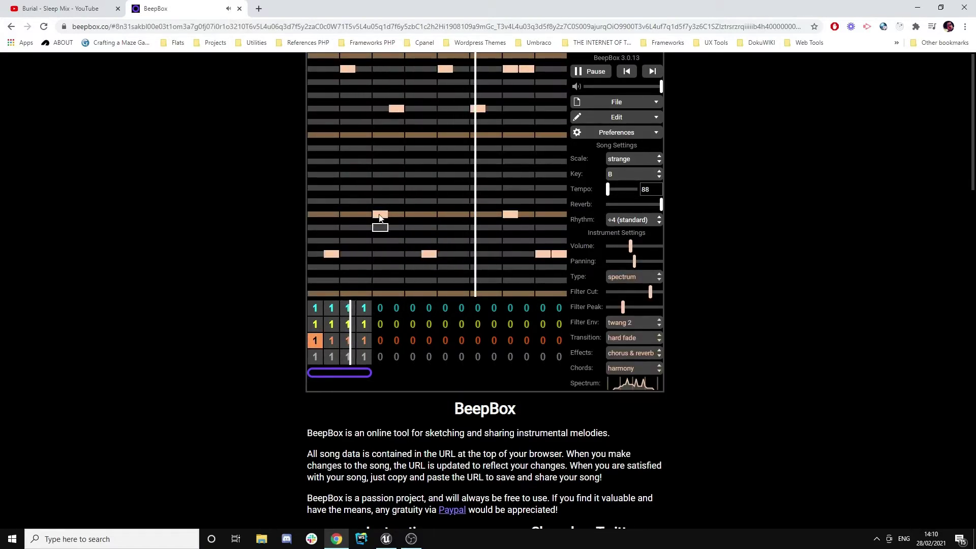
- Lower the filter cut of the second channel's harmonics instrument and raise its filter peak slightly
{"action": "left_click", "coordinate": [316, 326]}
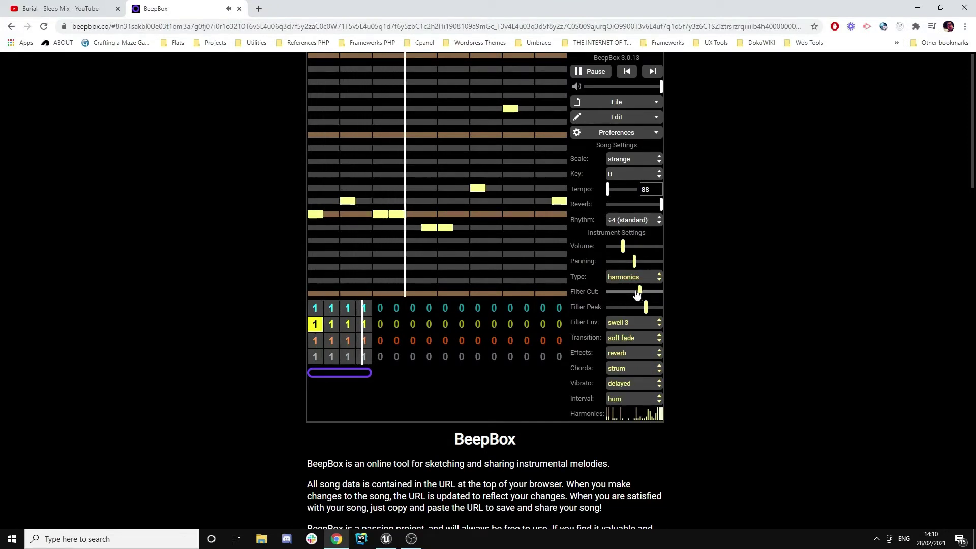
{"action": "left_click_drag", "start_coordinate": [639, 292], "coordinate": [623, 292]}
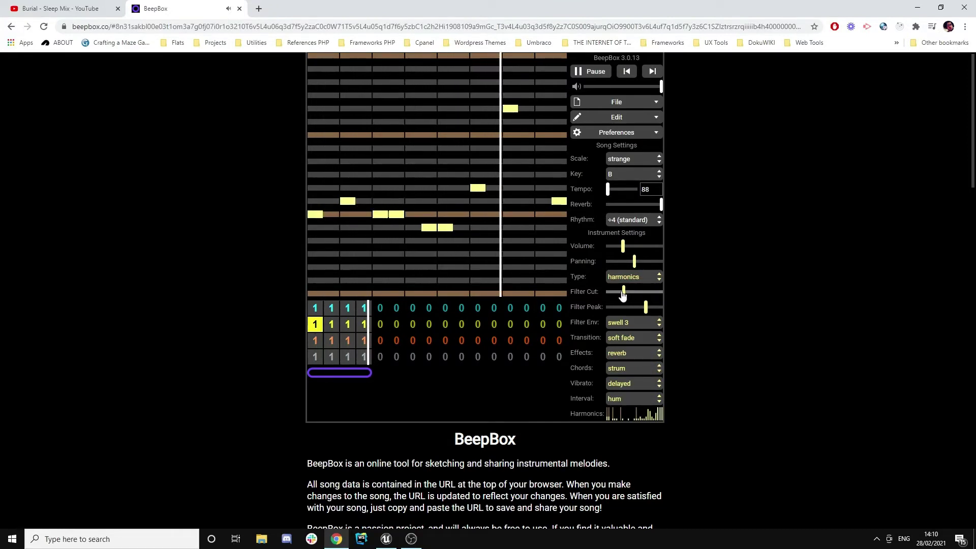
{"action": "left_click_drag", "start_coordinate": [646, 307], "coordinate": [653, 307]}
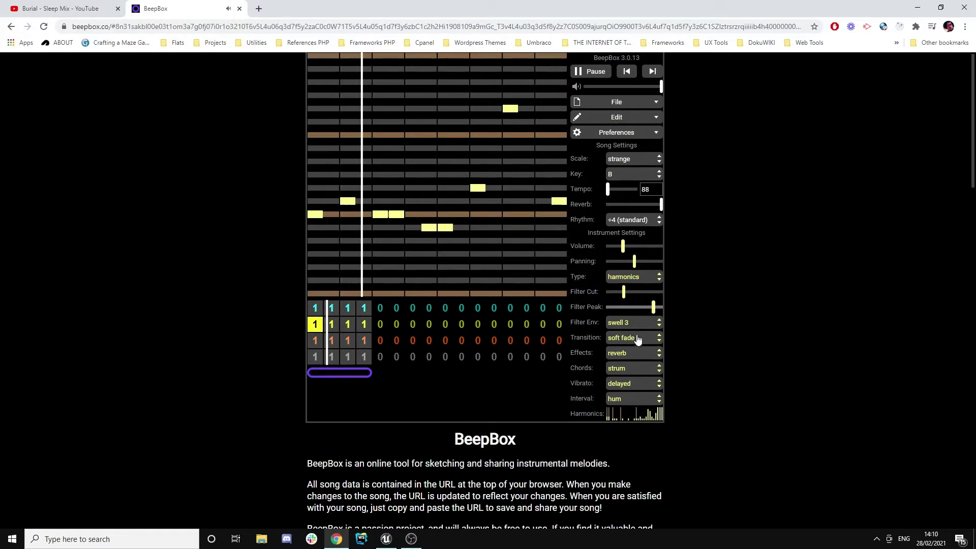
{"action": "scroll", "coordinate": [623, 336], "scroll_direction": "down", "scroll_amount": 2}
{"action": "scroll", "coordinate": [509, 335], "scroll_direction": "up", "scroll_amount": 2}
- Raise the first channel's filter cut and volume slightly and lower its filter peak a little
{"action": "left_click", "coordinate": [314, 311]}
{"action": "left_click_drag", "start_coordinate": [634, 292], "coordinate": [642, 295]}
{"action": "left_click_drag", "start_coordinate": [623, 246], "coordinate": [630, 252]}
{"action": "left_click_drag", "start_coordinate": [623, 307], "coordinate": [615, 307]}
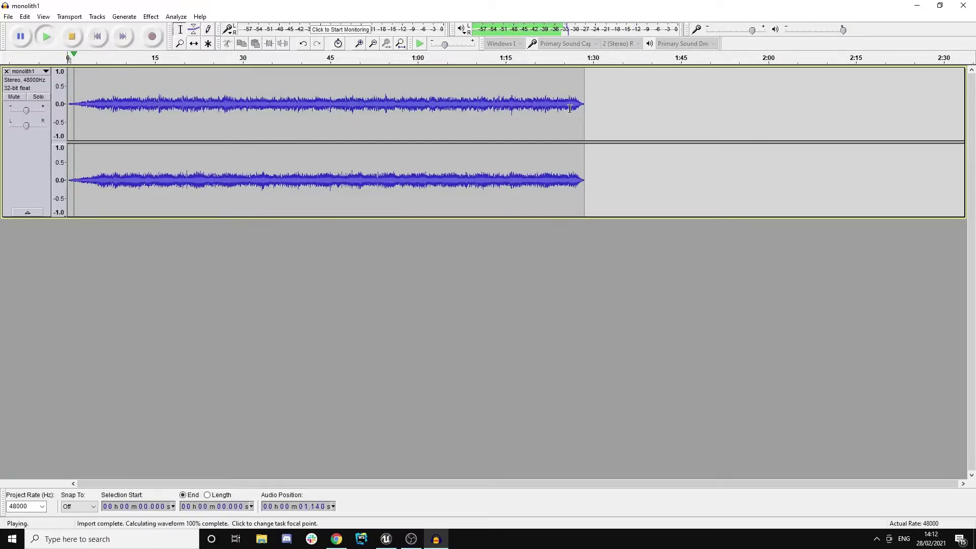
- In Audacity, select the entire monolith1 track and stop its playback
{"action": "key", "text": "ctrl+a"}
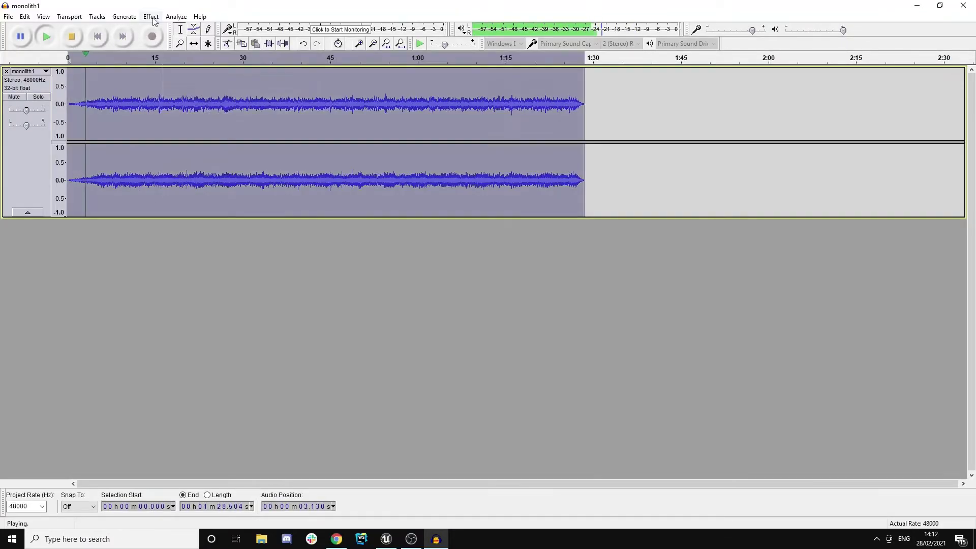
{"action": "left_click", "coordinate": [153, 18]}
{"action": "left_click", "coordinate": [73, 36]}
- Try slowing the selected track with Change Tempo, preview it at -46 percent, and discard the change
{"action": "left_click", "coordinate": [150, 18]}
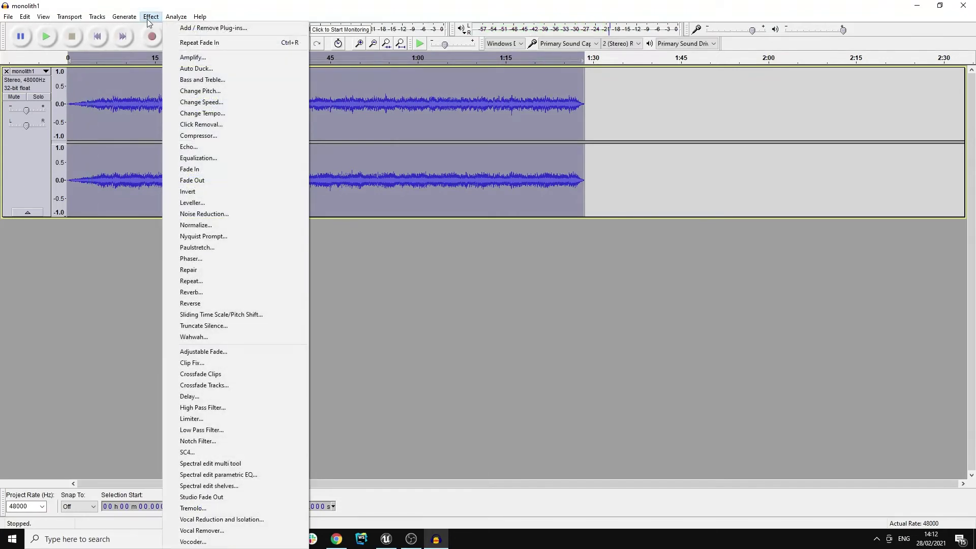
{"action": "left_click", "coordinate": [221, 112]}
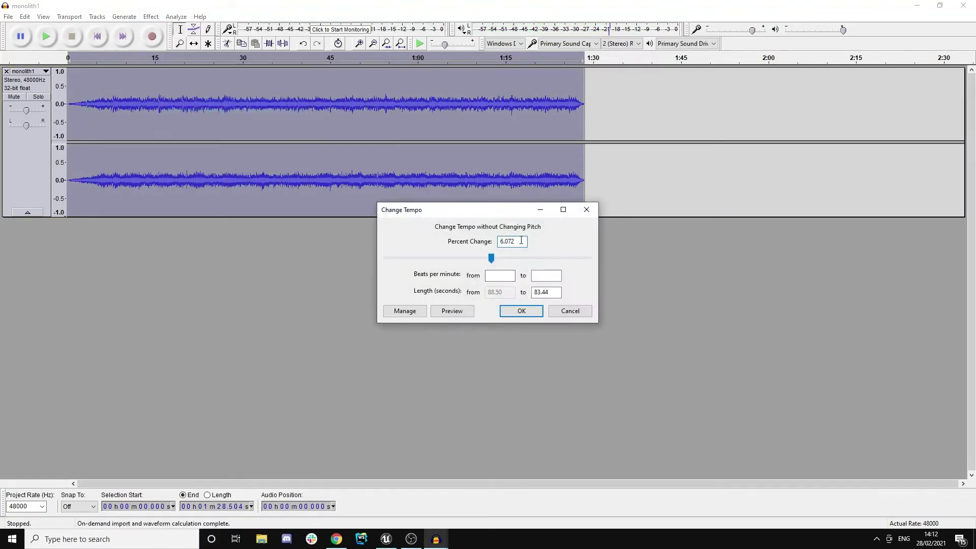
{"action": "left_click", "coordinate": [452, 311]}
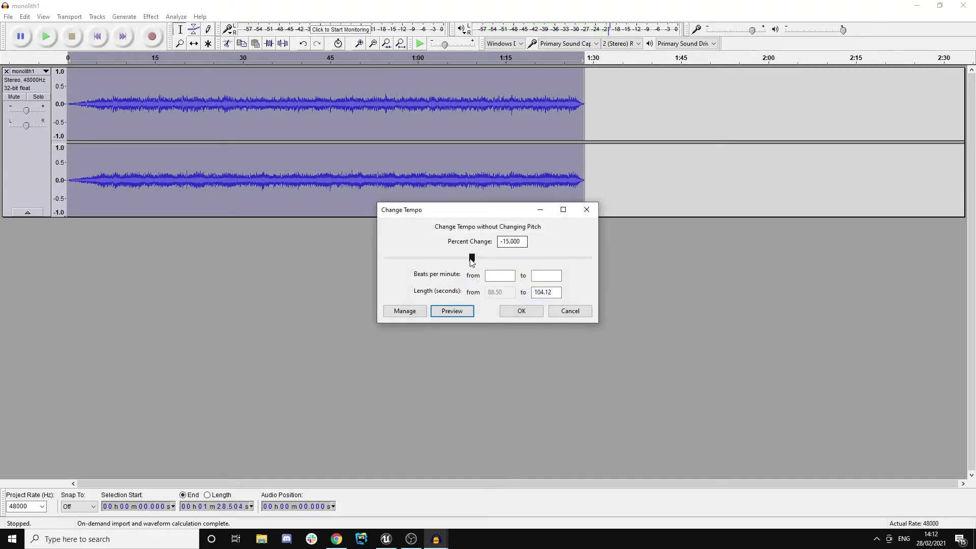
{"action": "left_click_drag", "start_coordinate": [471, 259], "coordinate": [438, 258]}
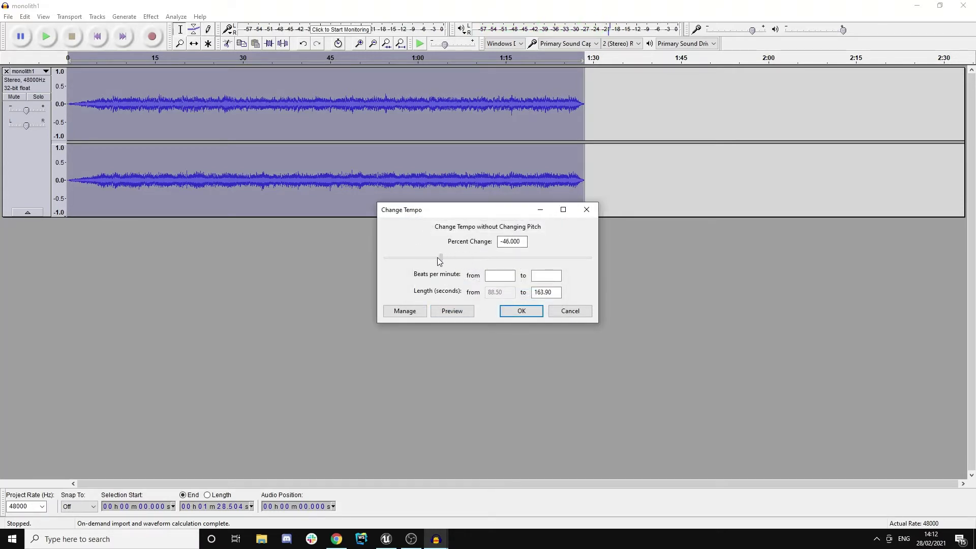
{"action": "left_click", "coordinate": [460, 318]}
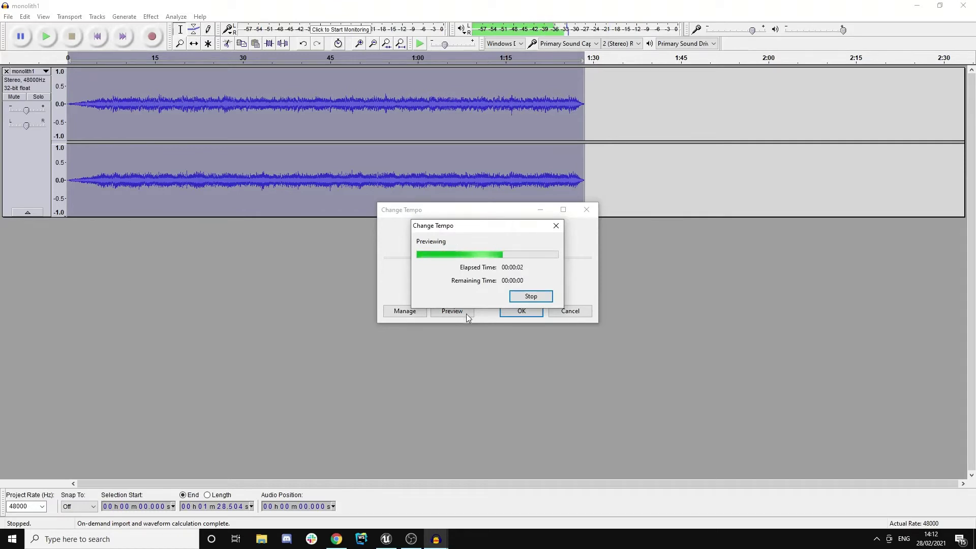
{"action": "left_click", "coordinate": [578, 310]}
- Slow the entire track with Change Speed, previewing and applying a speed multiplier of 0.380 (-62 percent)
{"action": "double_click", "coordinate": [153, 6]}
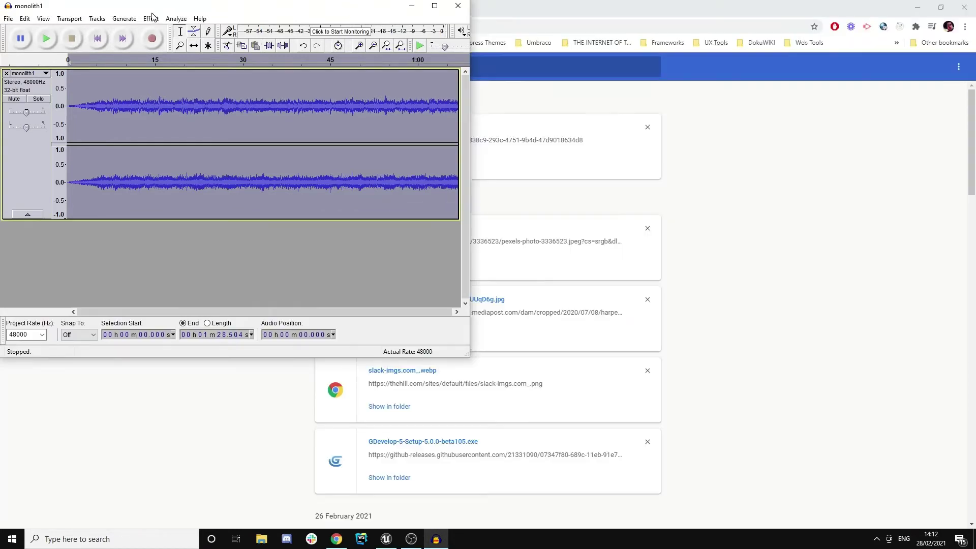
{"action": "left_click", "coordinate": [433, 8]}
{"action": "left_click", "coordinate": [150, 17]}
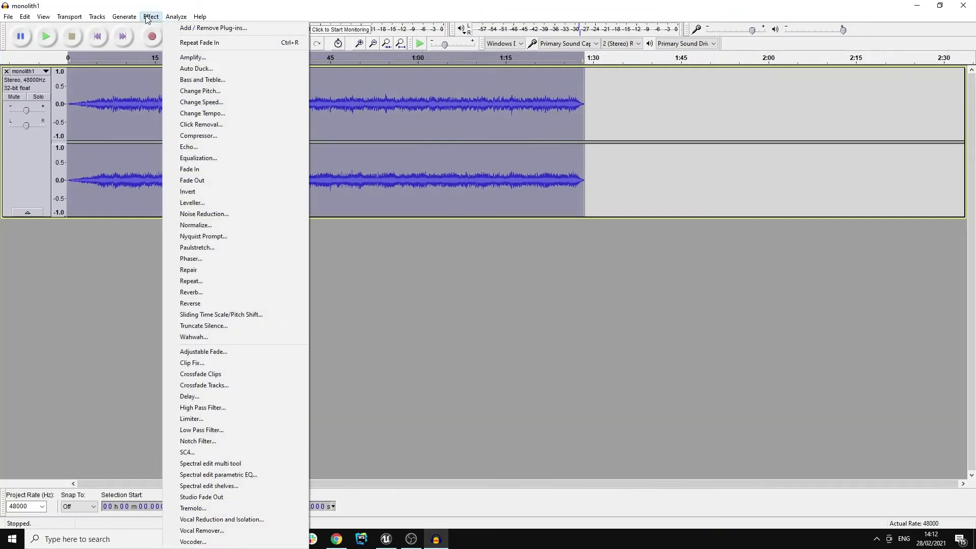
{"action": "left_click", "coordinate": [233, 102]}
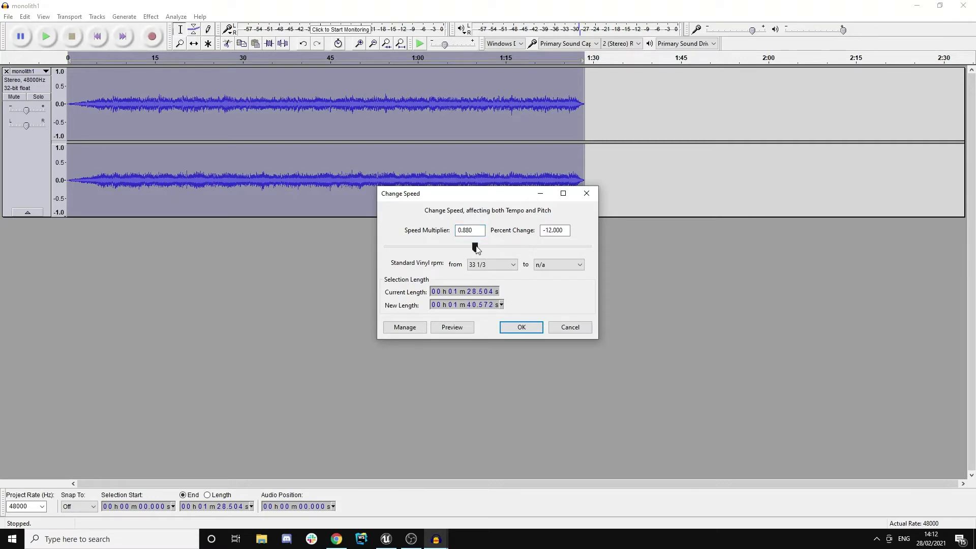
{"action": "left_click", "coordinate": [453, 328]}
{"action": "left_click", "coordinate": [454, 327]}
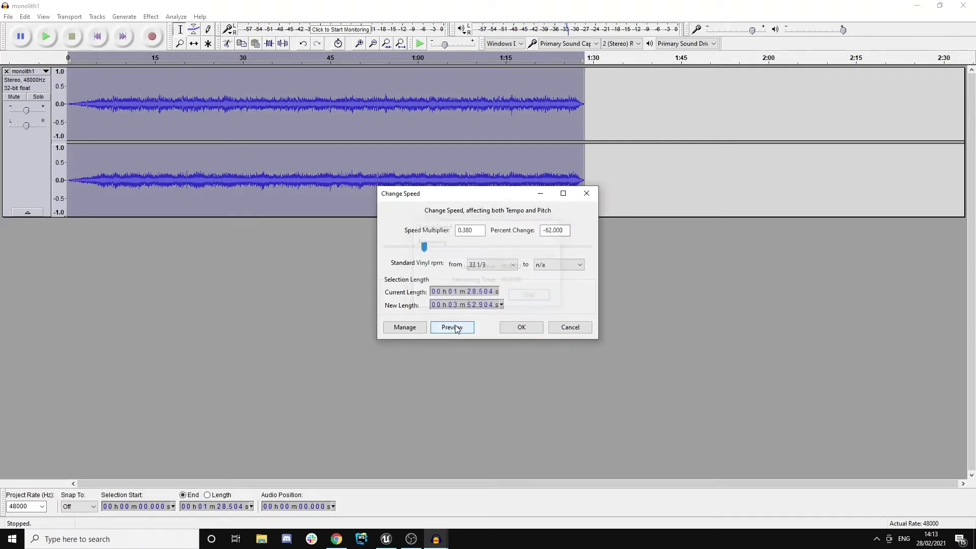
{"action": "left_click", "coordinate": [517, 328]}
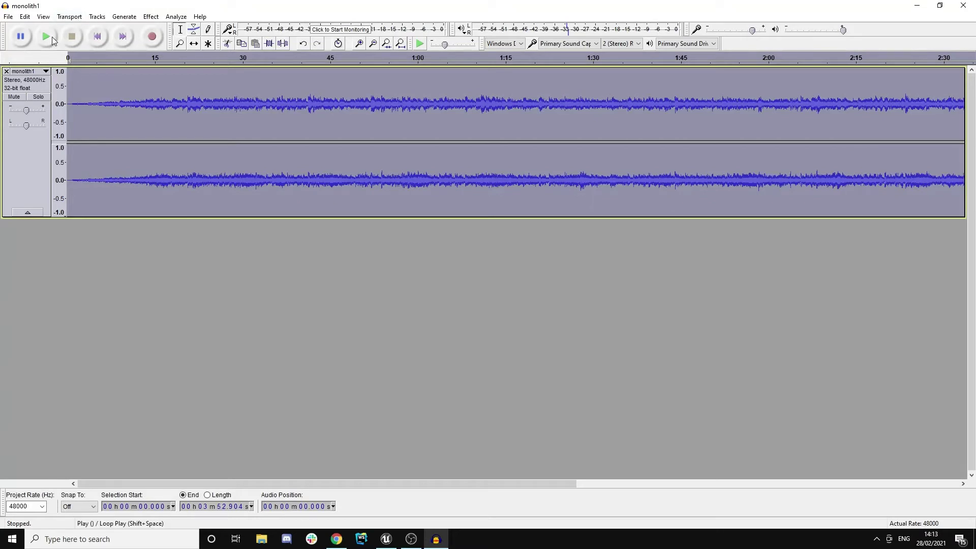
- Play the slowed track from the start, look along its waveform, and open the file commands
{"action": "left_click", "coordinate": [51, 37]}
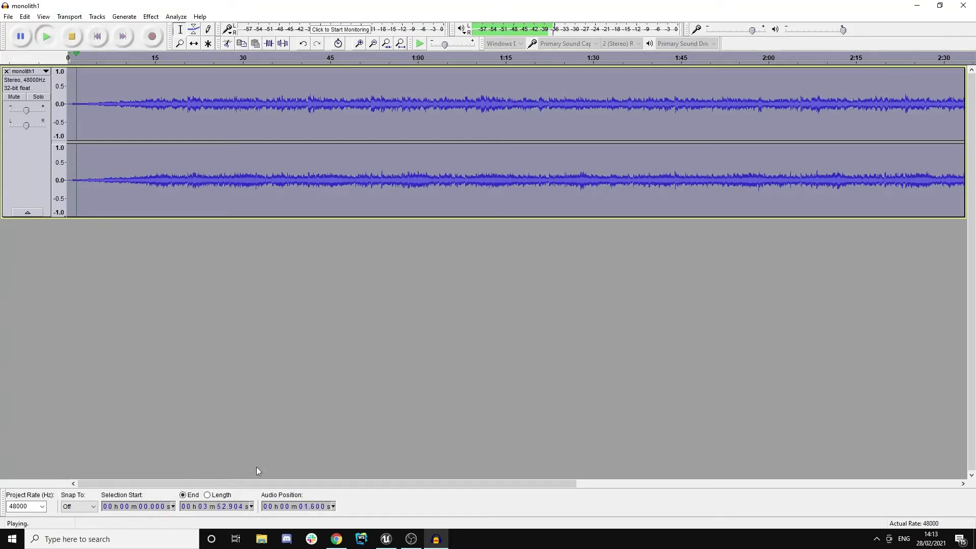
{"action": "left_click_drag", "start_coordinate": [452, 483], "coordinate": [499, 496]}
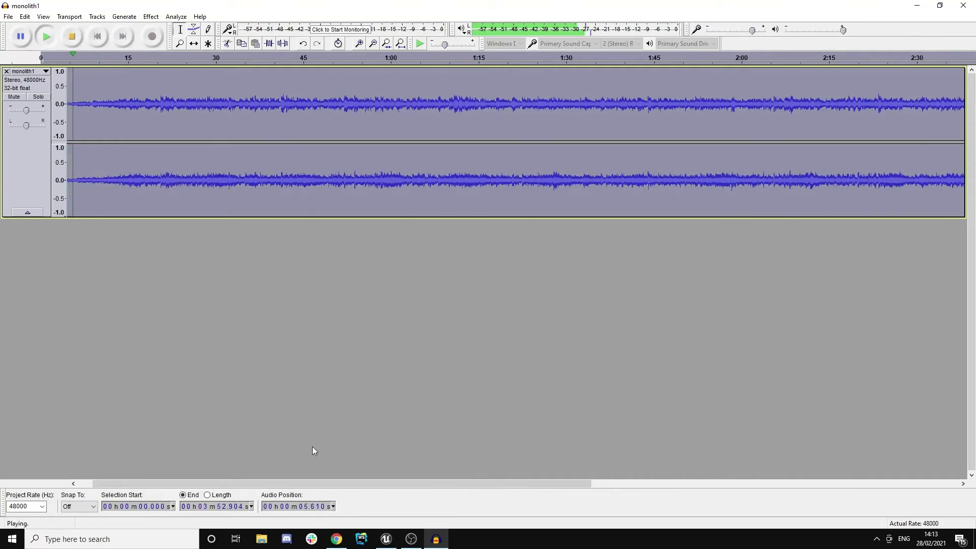
{"action": "left_click_drag", "start_coordinate": [266, 483], "coordinate": [226, 484]}
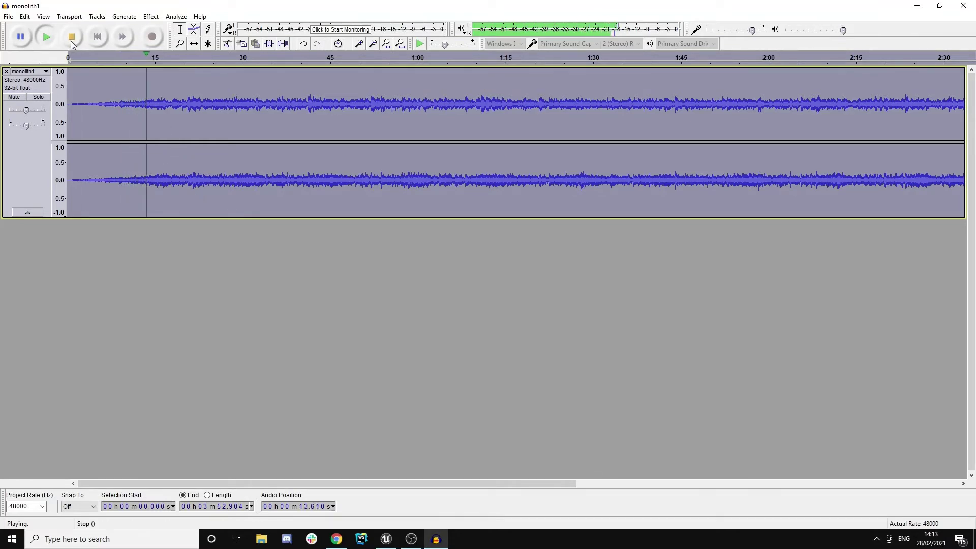
{"action": "left_click", "coordinate": [8, 17]}
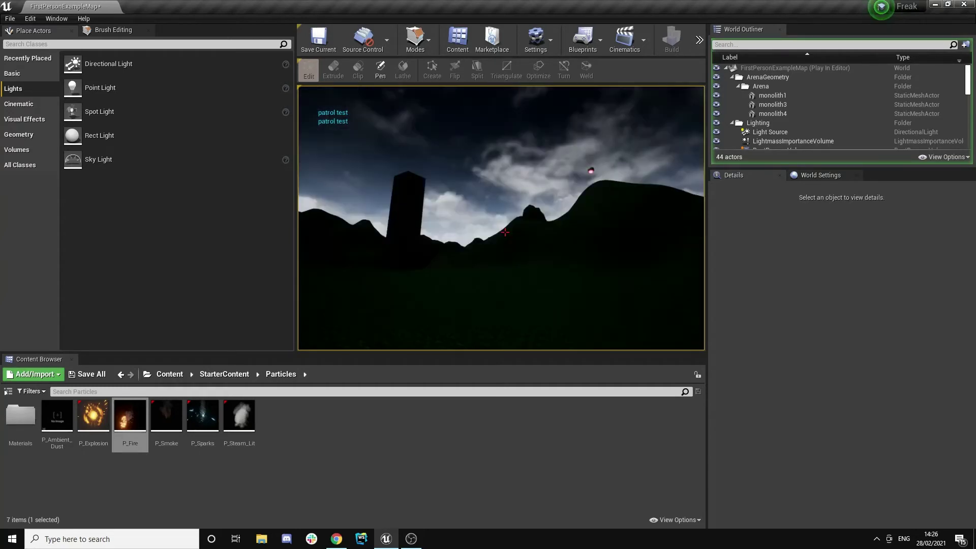
- Playtest the level in Unreal Editor, firing shots toward the tall monolith and walking past it to the coloured water
{"action": "left_click", "coordinate": [505, 232]}
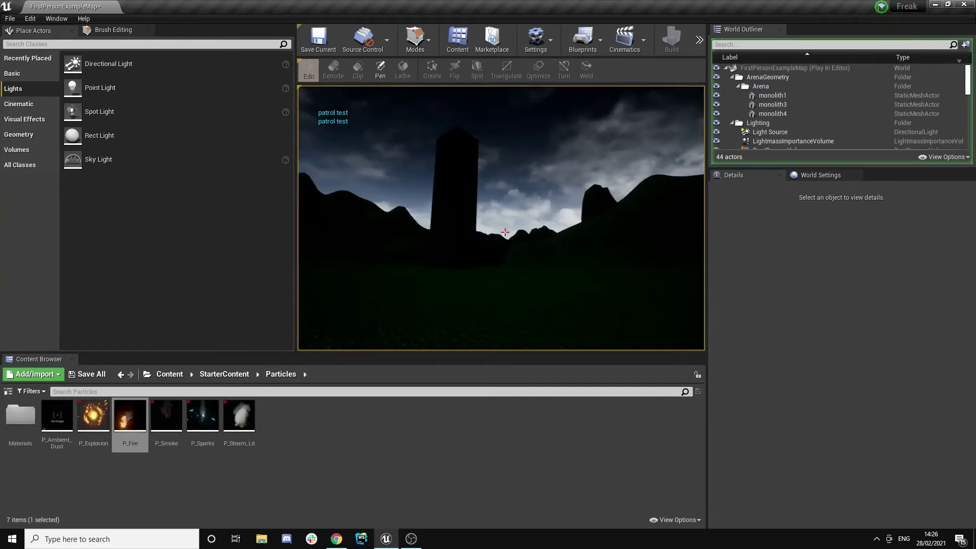
{"action": "left_click", "coordinate": [505, 232]}
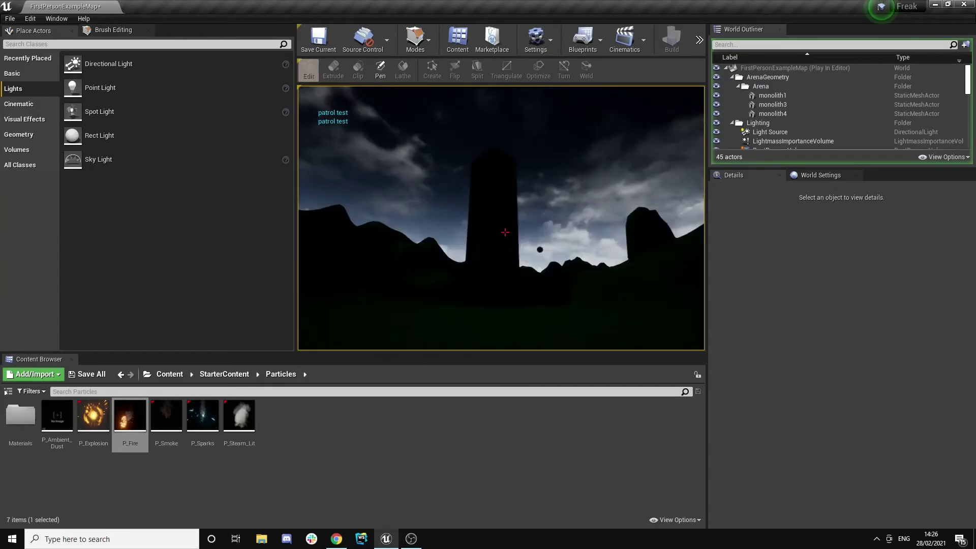
{"action": "left_click", "coordinate": [505, 231]}
{"action": "key", "text": "w"}
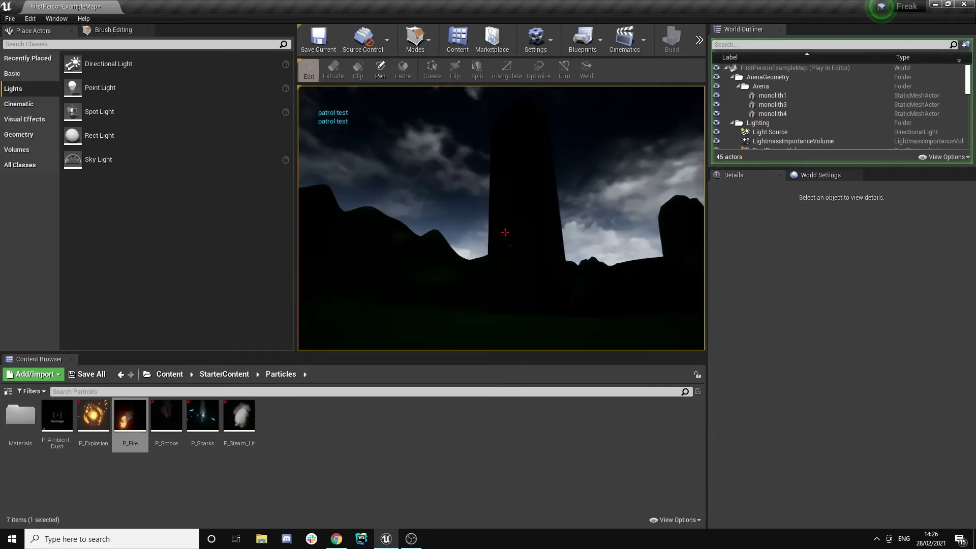
{"action": "key", "text": "w"}
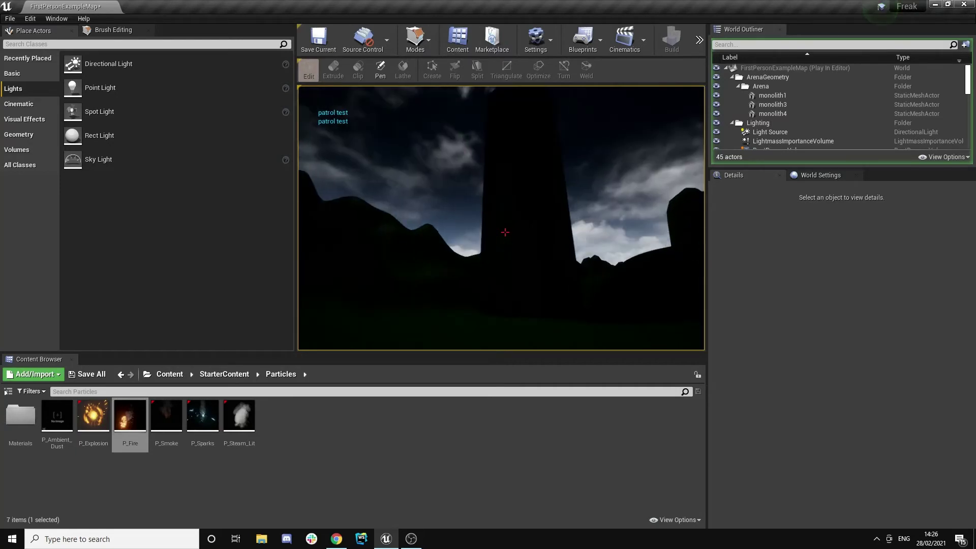
{"action": "key", "text": "w"}
{"action": "key", "text": "w"}
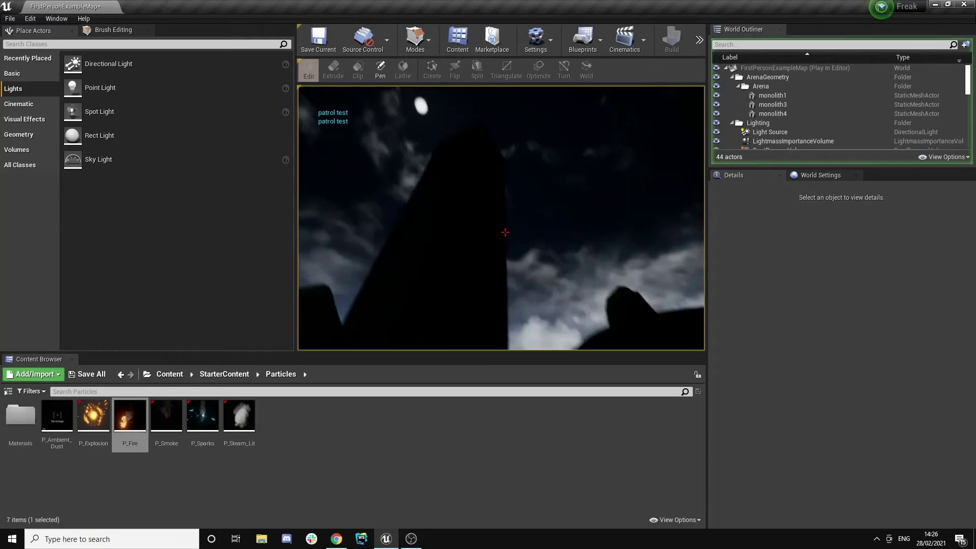
{"action": "key", "text": "w"}
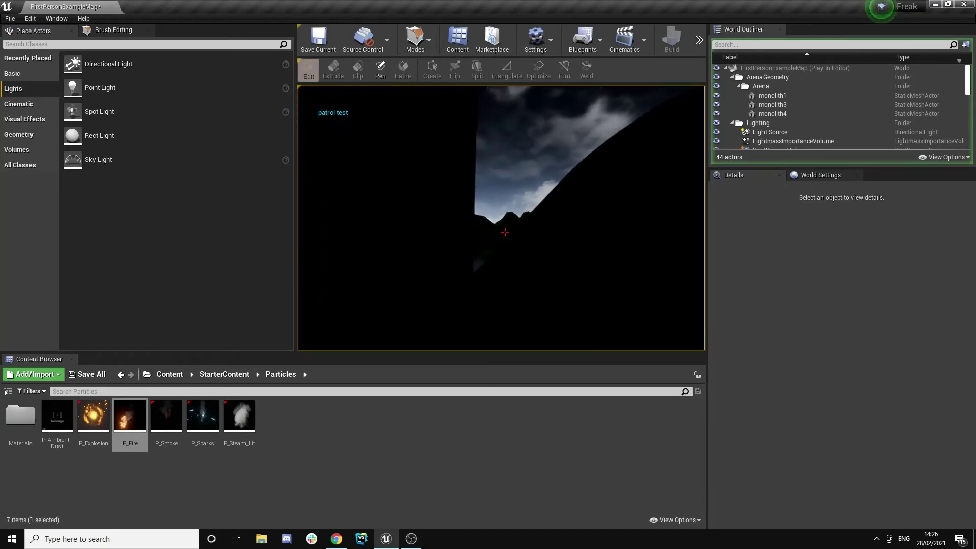
{"action": "key", "text": "w"}
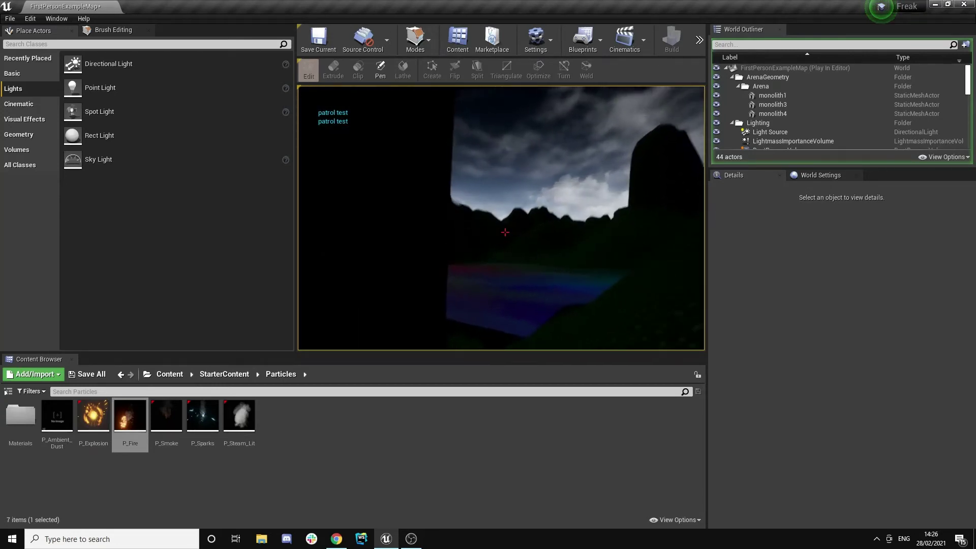
{"action": "key", "text": "w"}
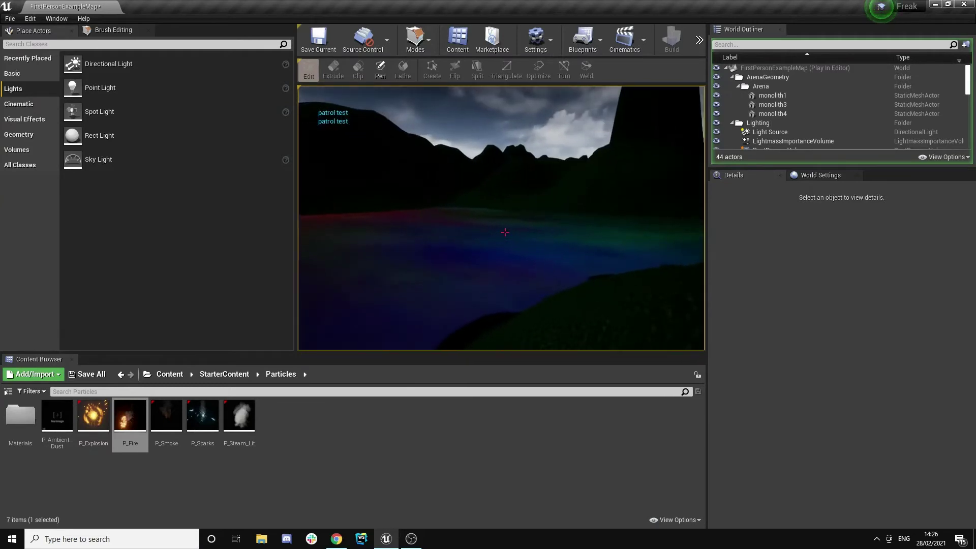
- Continue the playtest along the coloured water towards the tall monolith and end the play session
{"action": "key", "text": "w"}
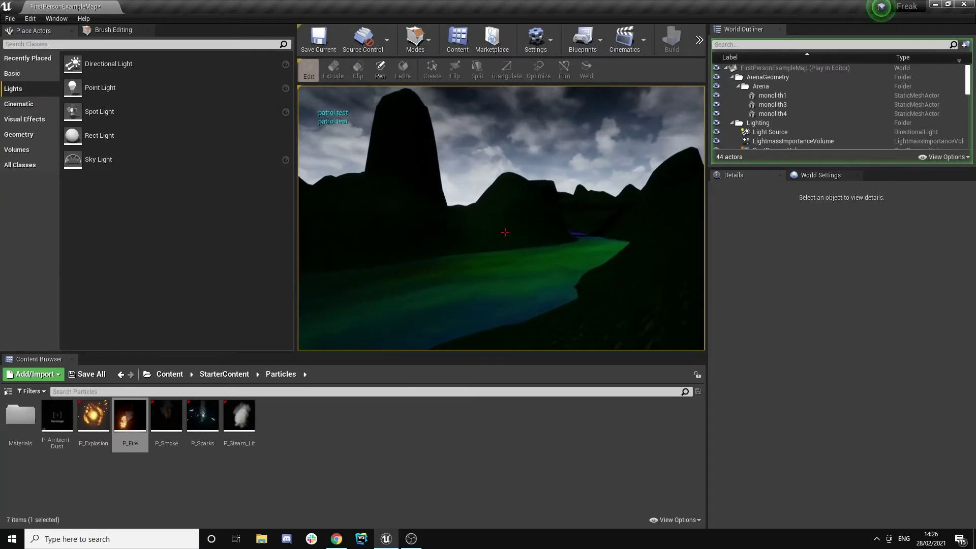
{"action": "key", "text": "w"}
{"action": "key", "text": "Escape"}
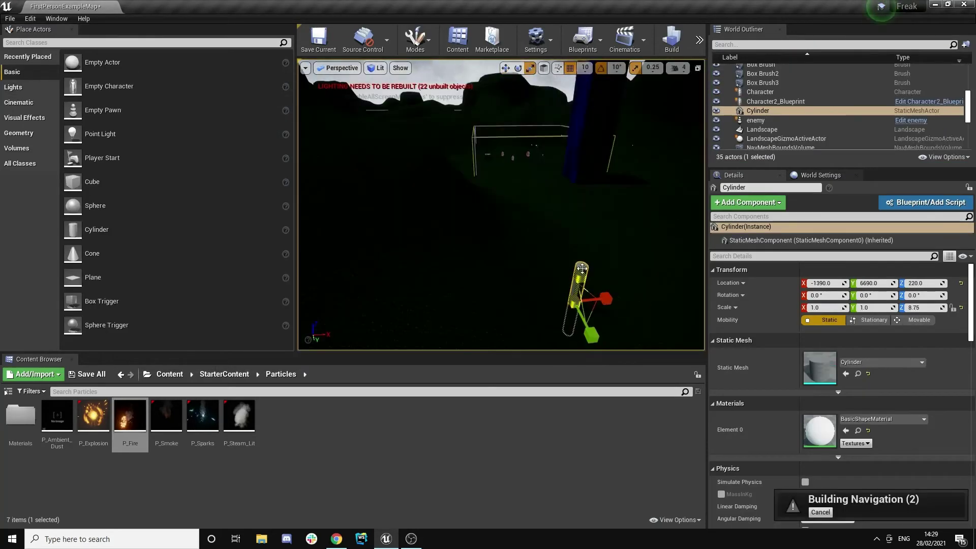
{"action": "left_click", "coordinate": [882, 418]}
{"action": "type", "text": "mea"}
{"action": "key", "text": "Escape"}
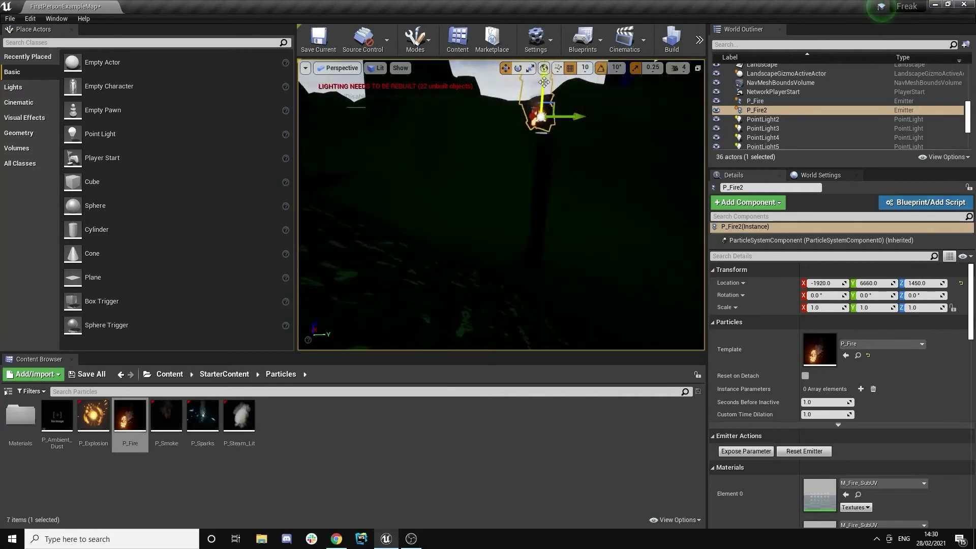
- Add a yellow point light at the pillar's fire, with intensity 160 cd and an attenuation radius of about 3252
{"action": "left_click", "coordinate": [13, 87]}
{"action": "left_click_drag", "start_coordinate": [100, 110], "coordinate": [530, 188]}
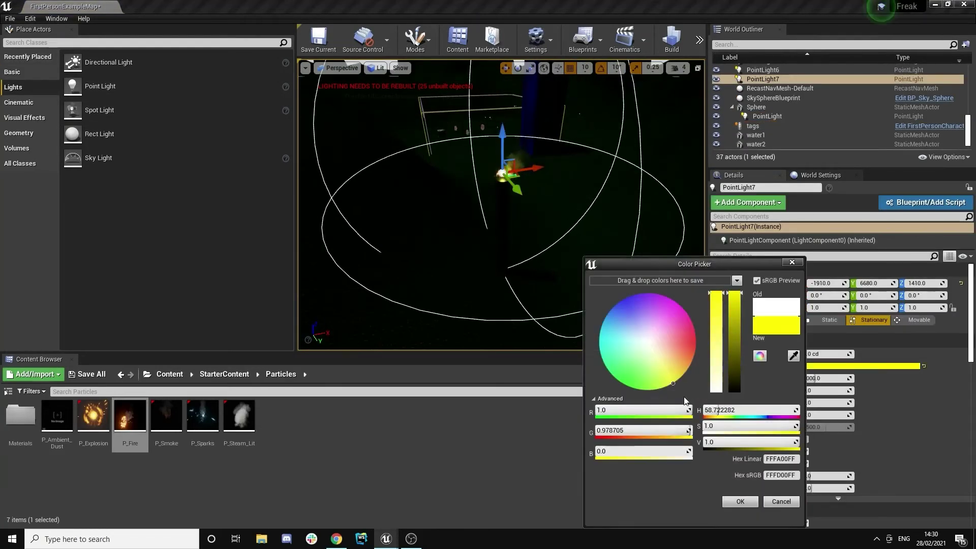
{"action": "right_click_drag", "start_coordinate": [501, 214], "coordinate": [529, 213]}
{"action": "left_click_drag", "start_coordinate": [815, 378], "coordinate": [836, 379]}
{"action": "right_click_drag", "start_coordinate": [501, 214], "coordinate": [458, 213]}
- Playtest the level to look at the burning, lit pillar, and stop the play session
{"action": "left_click", "coordinate": [699, 40]}
{"action": "mouse_move", "coordinate": [704, 62]}
{"action": "left_click", "coordinate": [720, 86]}
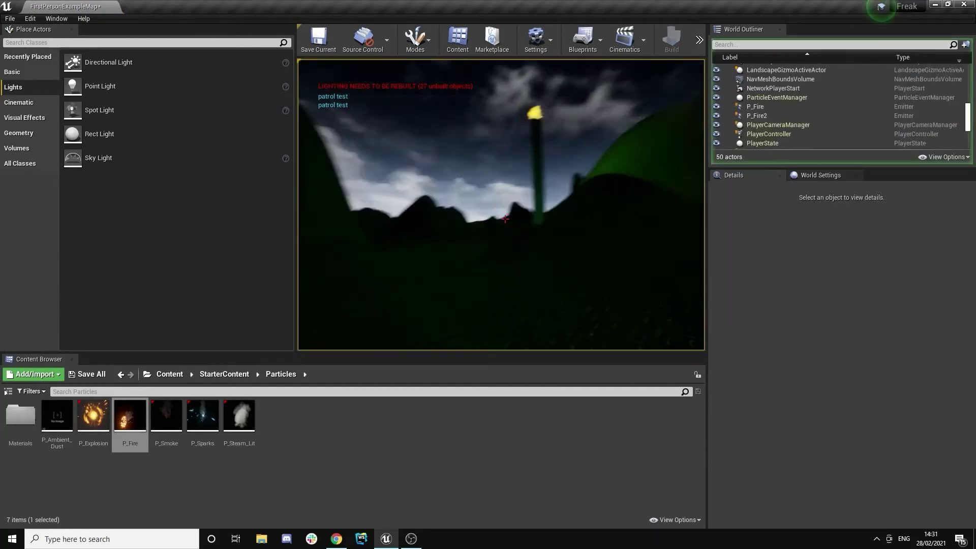
{"action": "key", "text": "Escape"}
- Move the yellow point light onto the pillar's flame, to X -1980 and Y 6730
{"action": "right_click_drag", "start_coordinate": [582, 162], "coordinate": [615, 168]}
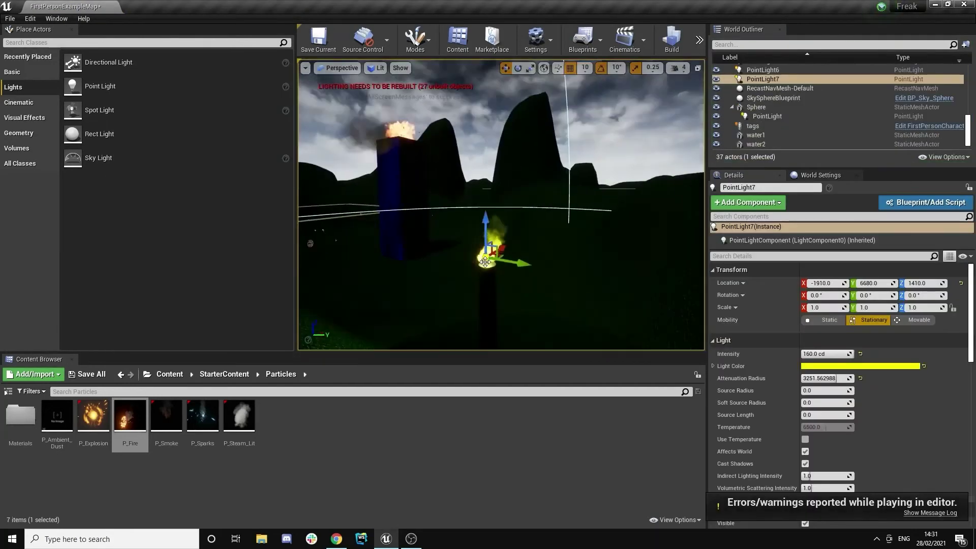
{"action": "left_click_drag", "start_coordinate": [521, 261], "coordinate": [512, 260]}
{"action": "left_click", "coordinate": [488, 292]}
{"action": "left_click", "coordinate": [534, 270]}
{"action": "left_click", "coordinate": [488, 262]}
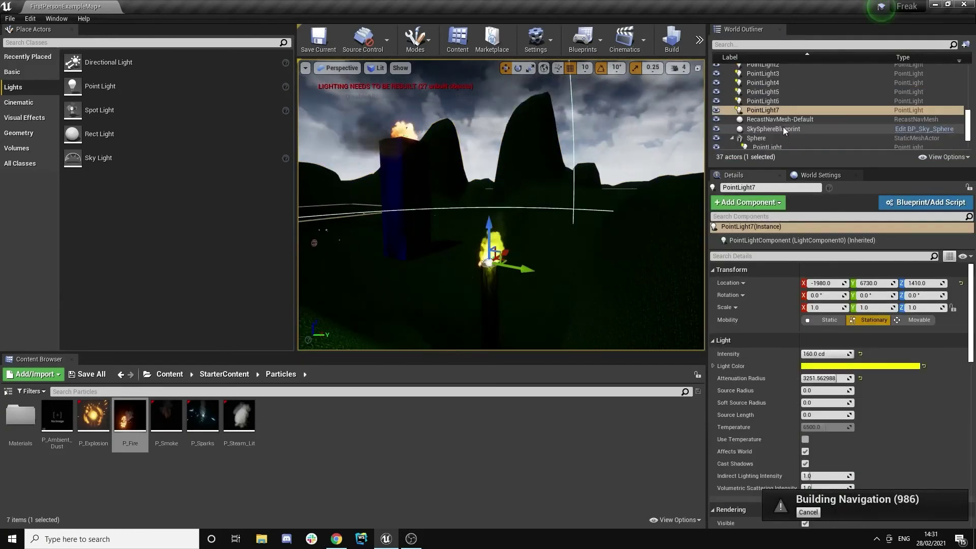
- Attach PointLight7 to the Cylinder actor so it becomes a child of the pillar
{"action": "scroll", "coordinate": [783, 117], "scroll_direction": "up", "scroll_amount": 5}
{"action": "left_click", "coordinate": [762, 145]}
{"action": "scroll", "coordinate": [773, 117], "scroll_direction": "down", "scroll_amount": 5}
{"action": "left_click_drag", "start_coordinate": [768, 91], "coordinate": [756, 114]}
- Duplicate the cylinder pillar and move the copy a short distance to the side of the original
{"action": "left_click", "coordinate": [534, 269]}
{"action": "right_click_drag", "start_coordinate": [534, 270], "coordinate": [503, 224]}
{"action": "right_click", "coordinate": [502, 223]}
{"action": "left_click", "coordinate": [656, 372]}
{"action": "left_click_drag", "start_coordinate": [530, 227], "coordinate": [625, 238]}
- Duplicate the pillar's point light, attach the copy to the other cylinder, and move it to the top of the unlit pillar
{"action": "right_click", "coordinate": [755, 122]}
{"action": "mouse_move", "coordinate": [778, 254]}
{"action": "left_click", "coordinate": [905, 287]}
{"action": "left_click_drag", "start_coordinate": [762, 131], "coordinate": [760, 141]}
{"action": "left_click_drag", "start_coordinate": [512, 224], "coordinate": [627, 227]}
{"action": "left_click", "coordinate": [622, 239]}
- Attach P_Fire2 to Cylinder2, try moving the fire to the other pillar, and undo that move
{"action": "mouse_move", "coordinate": [622, 239]}
{"action": "right_mouse_down"}
{"action": "mouse_move", "coordinate": [661, 239]}
{"action": "mouse_move", "coordinate": [687, 214]}
{"action": "right_mouse_up"}
{"action": "left_click", "coordinate": [325, 272]}
{"action": "scroll", "coordinate": [814, 102], "scroll_direction": "down", "scroll_amount": 4}
{"action": "scroll", "coordinate": [777, 109], "scroll_direction": "up", "scroll_amount": 5}
{"action": "left_click_drag", "start_coordinate": [766, 140], "coordinate": [771, 114]}
{"action": "left_click_drag", "start_coordinate": [331, 278], "coordinate": [608, 268]}
{"action": "key", "text": "ctrl+z"}
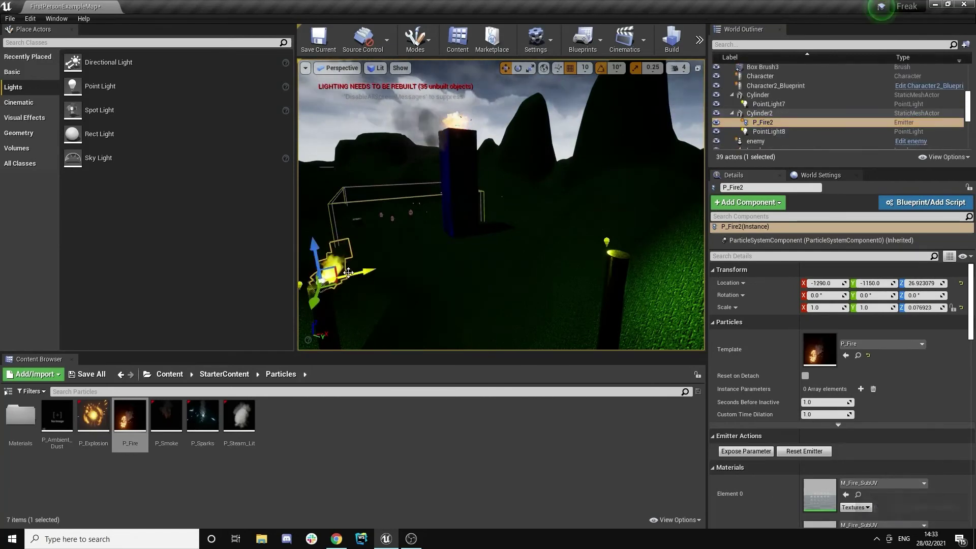
- Duplicate the P_Fire2 emitter and move the copy across to the pillar without a flame
{"action": "right_click", "coordinate": [767, 124]}
{"action": "mouse_move", "coordinate": [804, 310]}
{"action": "left_click", "coordinate": [937, 344]}
{"action": "left_click_drag", "start_coordinate": [608, 234], "coordinate": [628, 271]}
{"action": "right_click_drag", "start_coordinate": [628, 271], "coordinate": [597, 265]}
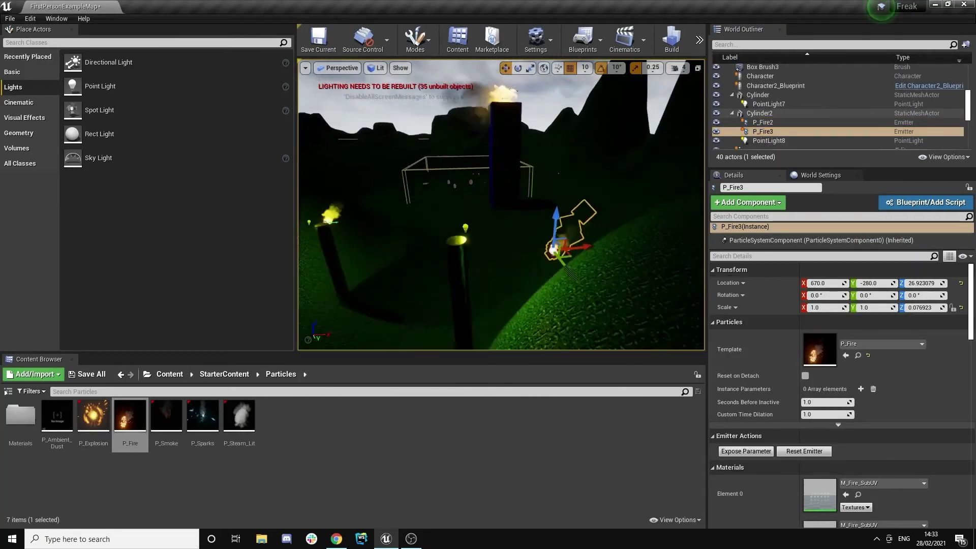
{"action": "left_click_drag", "start_coordinate": [556, 241], "coordinate": [455, 228]}
- Fine-tune the position of the duplicated fire until it sits on top of the second pillar
{"action": "right_click_drag", "start_coordinate": [455, 227], "coordinate": [555, 190]}
{"action": "left_click_drag", "start_coordinate": [549, 187], "coordinate": [557, 188]}
{"action": "left_click_drag", "start_coordinate": [517, 152], "coordinate": [518, 131]}
{"action": "right_click_drag", "start_coordinate": [517, 152], "coordinate": [547, 224]}
{"action": "left_click_drag", "start_coordinate": [559, 190], "coordinate": [544, 188]}
{"action": "right_click_drag", "start_coordinate": [544, 188], "coordinate": [529, 203]}
{"action": "left_click", "coordinate": [508, 264]}
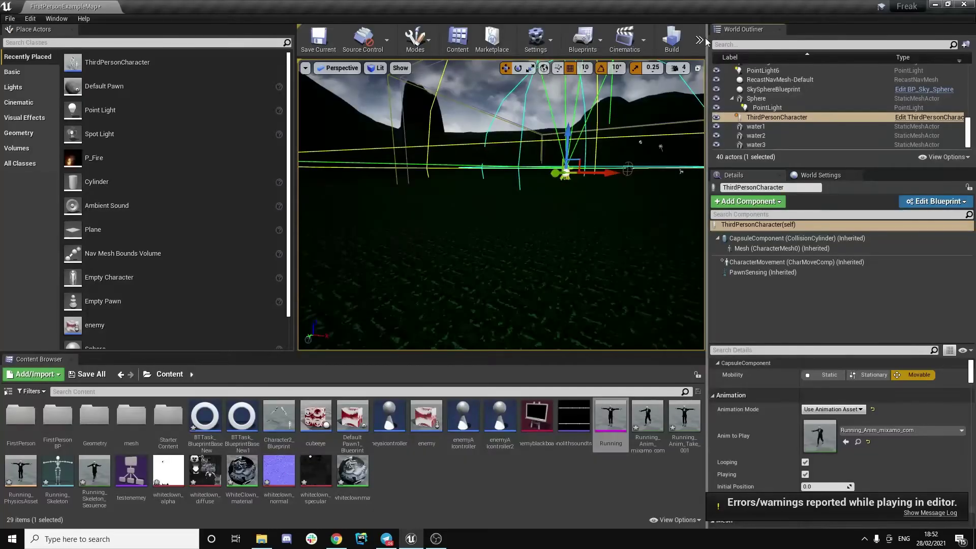
- Playtest the level, looking at the running character and walking towards the two torch pillars
{"action": "left_click", "coordinate": [700, 39]}
{"action": "left_click", "coordinate": [715, 78]}
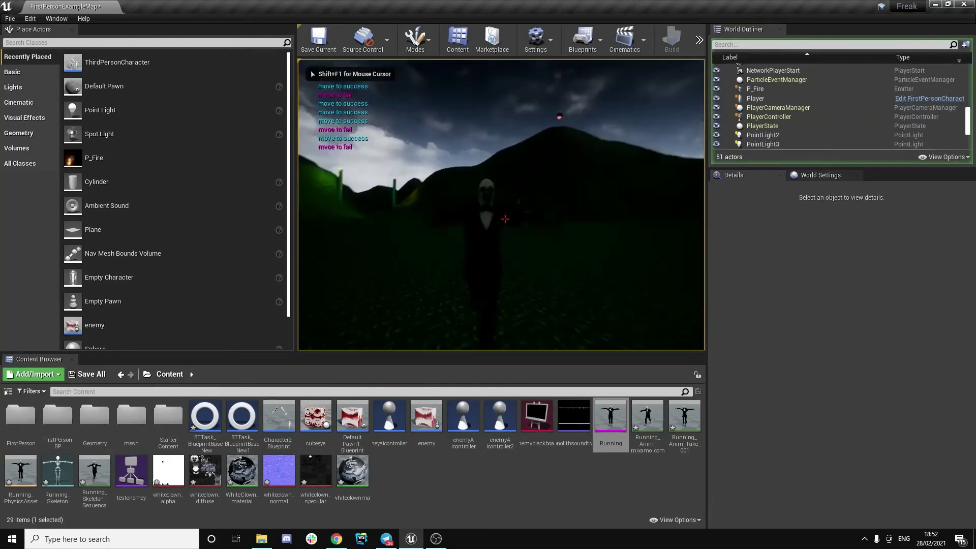
{"action": "key", "text": "w"}
{"action": "key", "text": "w"}
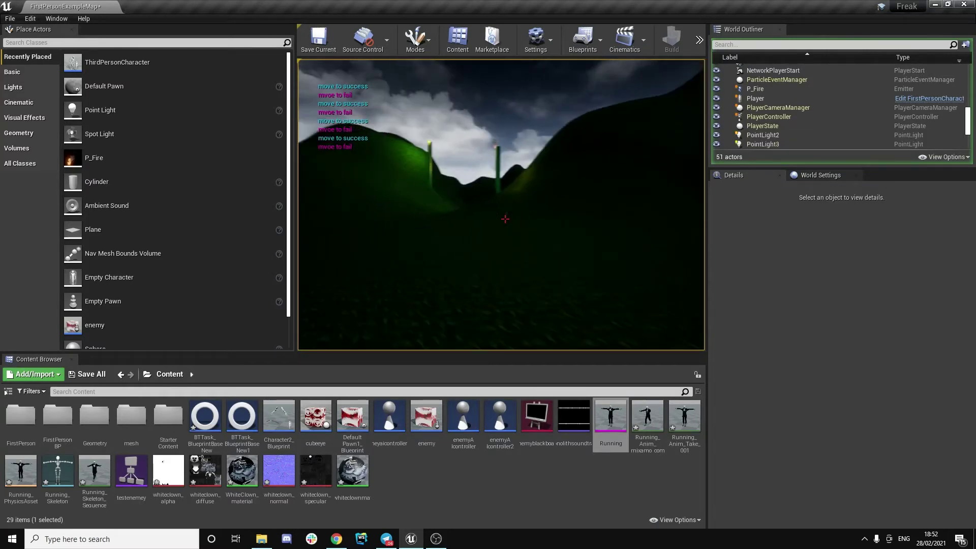
{"action": "key", "text": "w"}
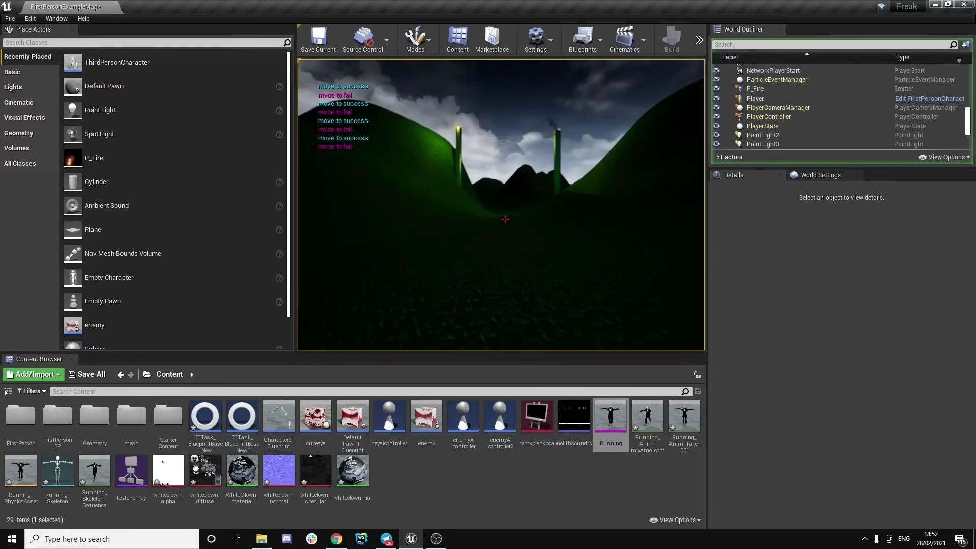
{"action": "key", "text": "Escape"}
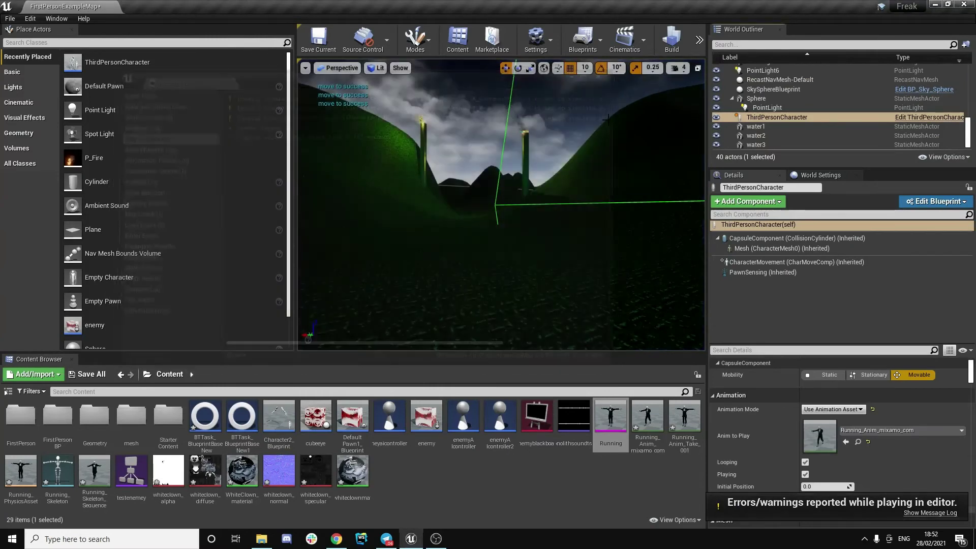
- Add a spot light next to the ThirdPersonCharacter and select it
{"action": "key", "text": "f"}
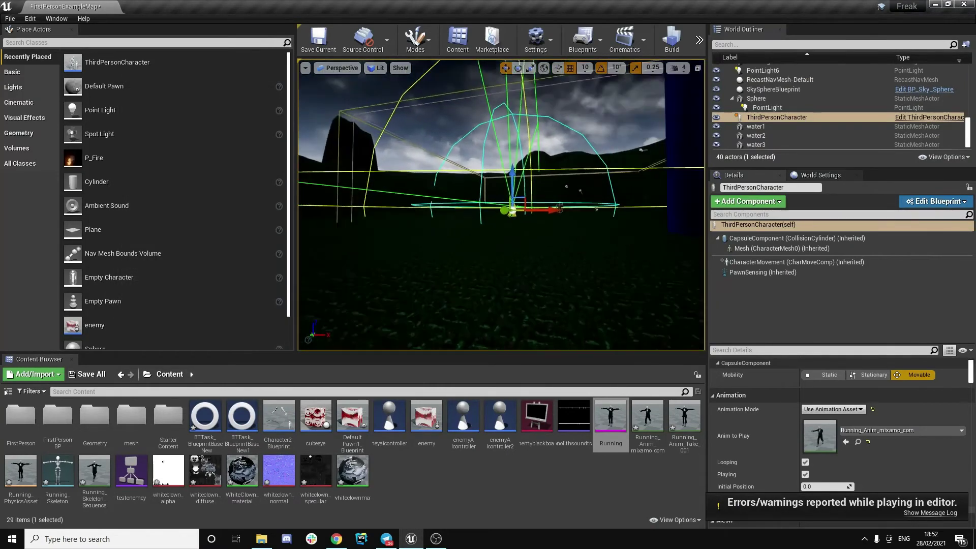
{"action": "scroll", "coordinate": [533, 242], "scroll_direction": "up", "scroll_amount": 7}
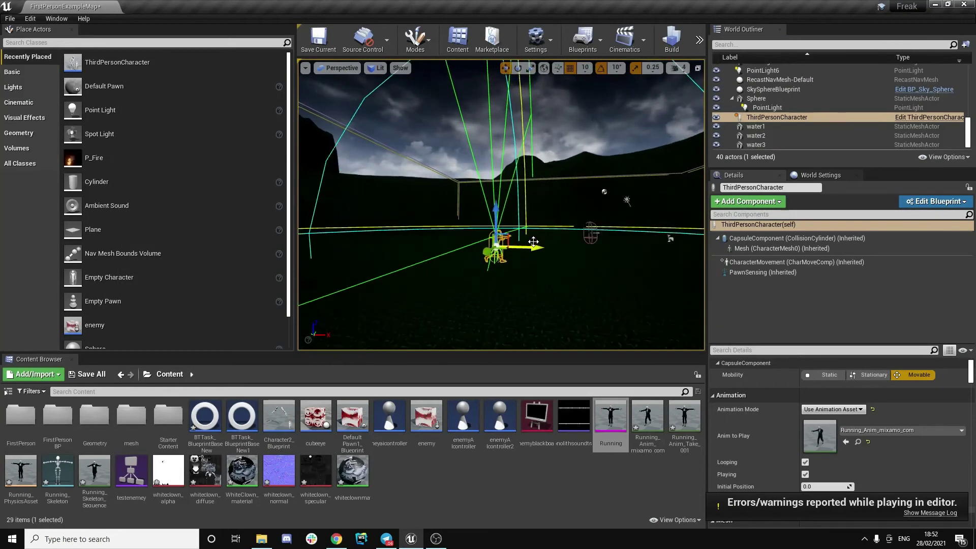
{"action": "right_click_drag", "start_coordinate": [533, 242], "coordinate": [534, 285]}
{"action": "key", "text": "w"}
{"action": "key", "text": "s"}
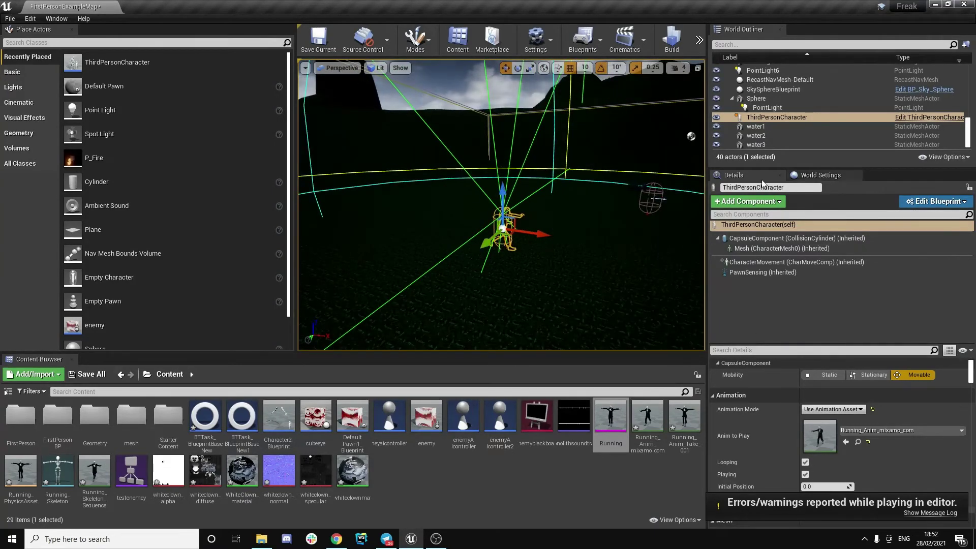
{"action": "right_click", "coordinate": [768, 118]}
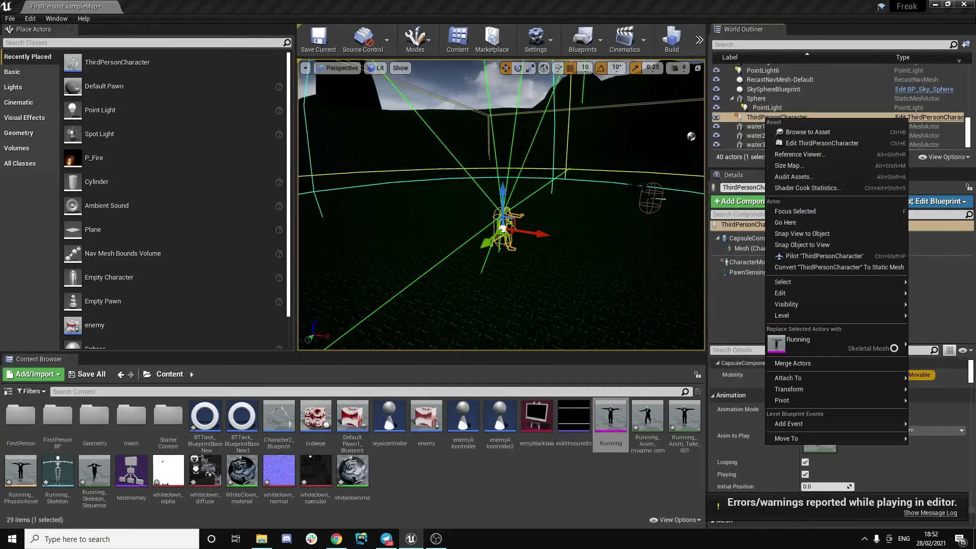
{"action": "left_click_drag", "start_coordinate": [107, 135], "coordinate": [396, 197]}
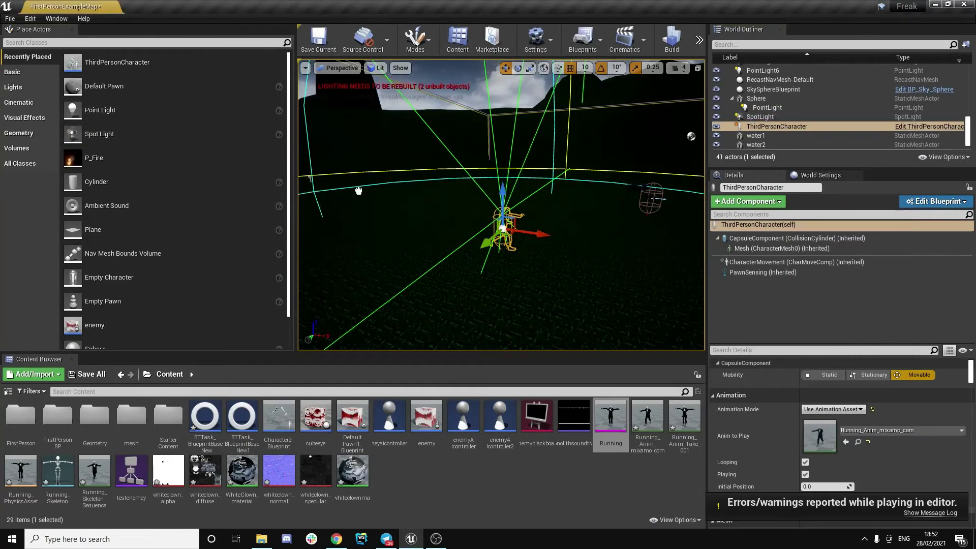
{"action": "left_click", "coordinate": [551, 258]}
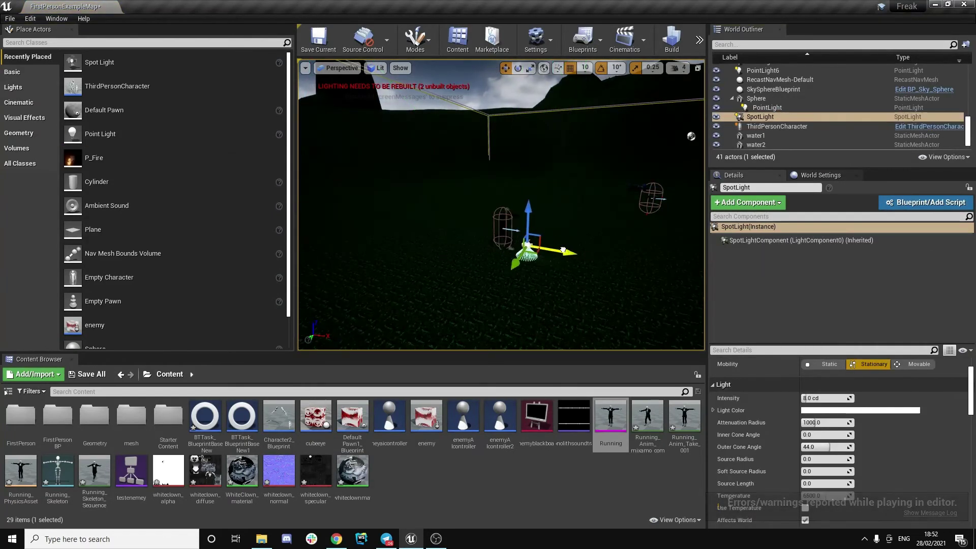
- Raise the spot light above the ThirdPersonCharacter and shift it sideways so its cone shines down near the character
{"action": "left_click_drag", "start_coordinate": [503, 205], "coordinate": [503, 158]}
{"action": "key", "text": "w"}
{"action": "right_click_drag", "start_coordinate": [503, 158], "coordinate": [636, 193]}
{"action": "key", "text": "f"}
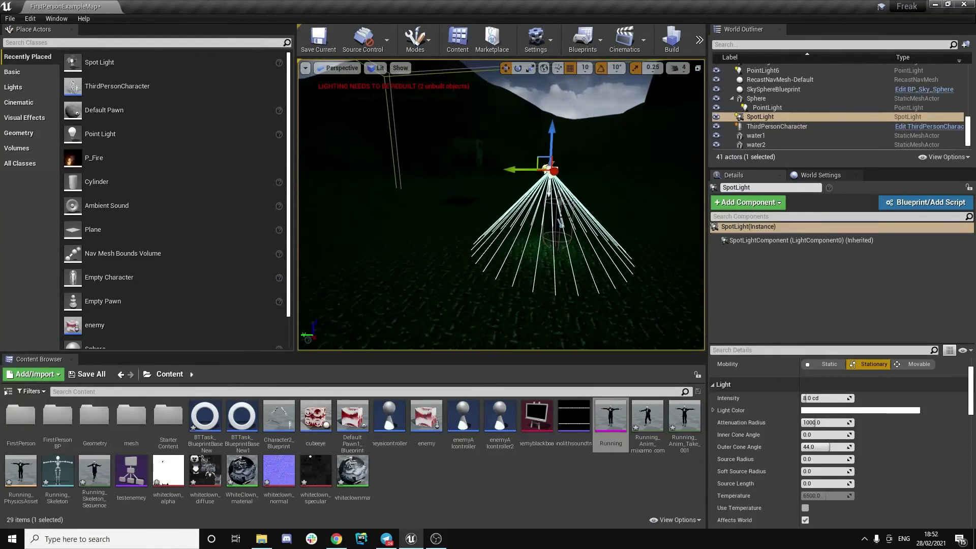
{"action": "left_click_drag", "start_coordinate": [513, 172], "coordinate": [566, 150]}
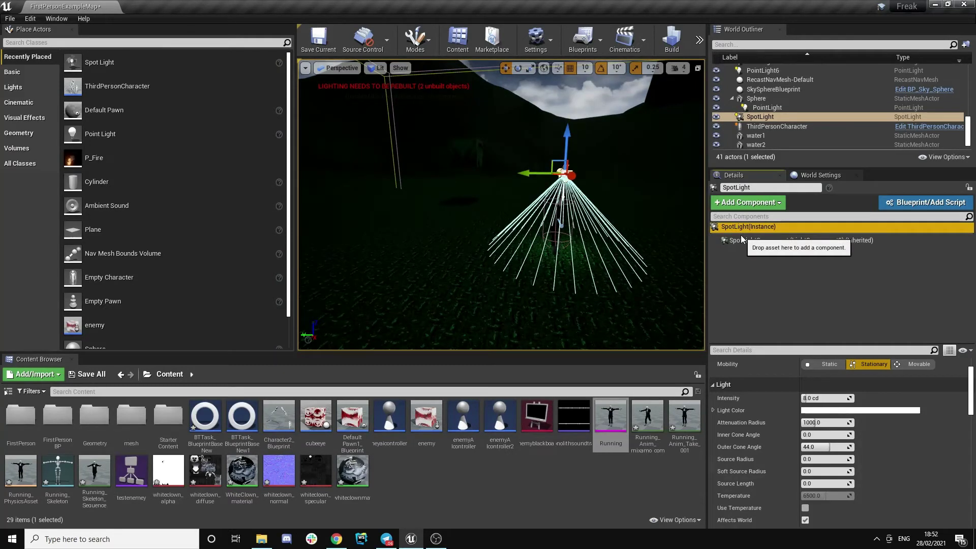
- Set the spot light's intensity to about 27.7 cd
{"action": "left_click", "coordinate": [803, 398]}
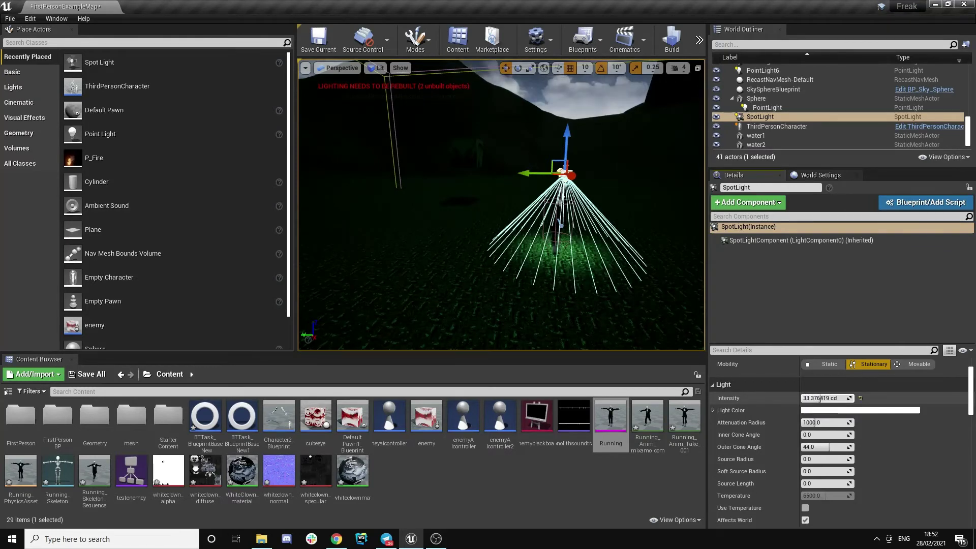
{"action": "key", "text": "w"}
{"action": "right_click_drag", "start_coordinate": [543, 247], "coordinate": [543, 247]}
{"action": "key", "text": "d"}
{"action": "key", "text": "s"}
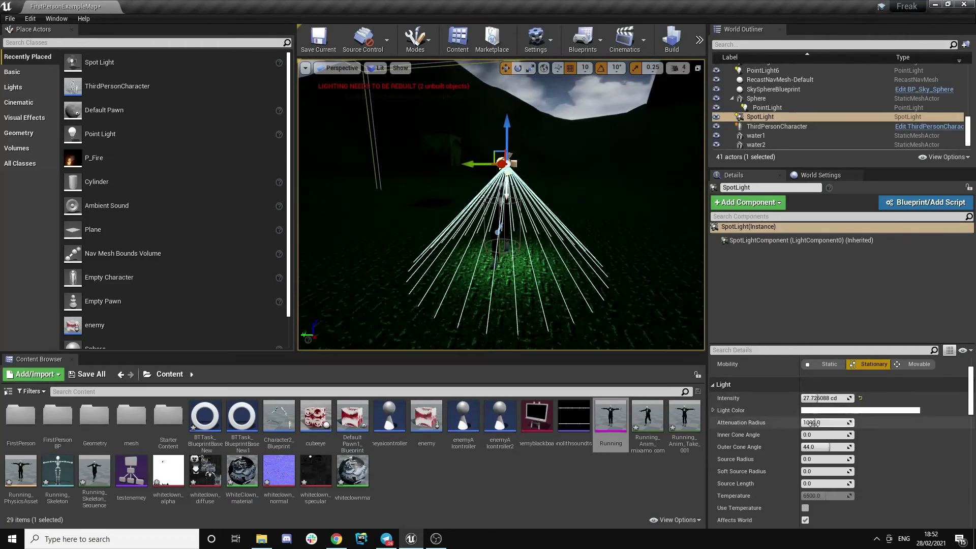
- Set the spot light's attenuation radius to about 3164 and inner cone angle to 32.6, and attach it to ThirdPersonCharacter
{"action": "left_click_drag", "start_coordinate": [824, 422], "coordinate": [844, 435]}
{"action": "left_click_drag", "start_coordinate": [610, 265], "coordinate": [618, 224]}
{"action": "left_click_drag", "start_coordinate": [759, 117], "coordinate": [761, 127]}
- Playtest the level to check how the spot light illuminates the running character, stop playing, and close the message log
{"action": "left_click", "coordinate": [699, 40]}
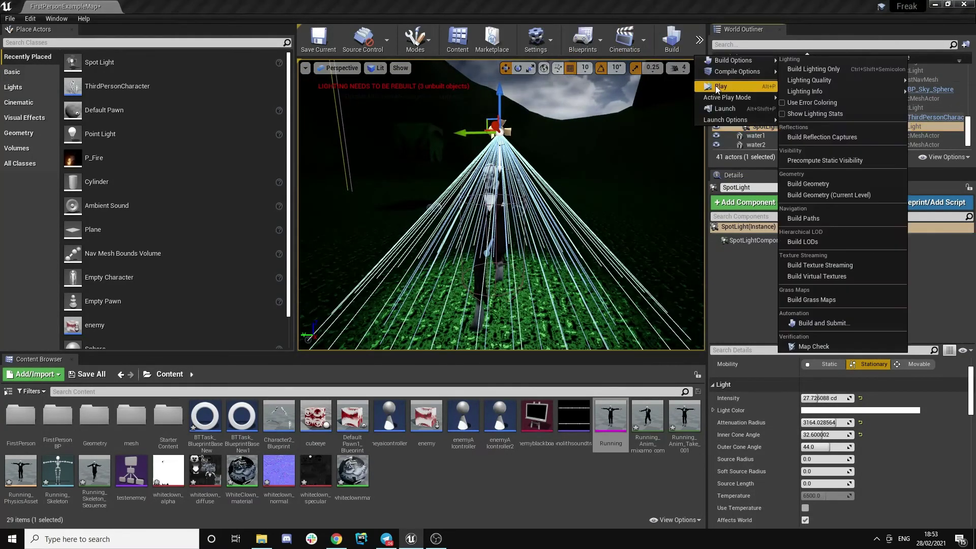
{"action": "left_click", "coordinate": [724, 86]}
{"action": "left_click", "coordinate": [556, 198]}
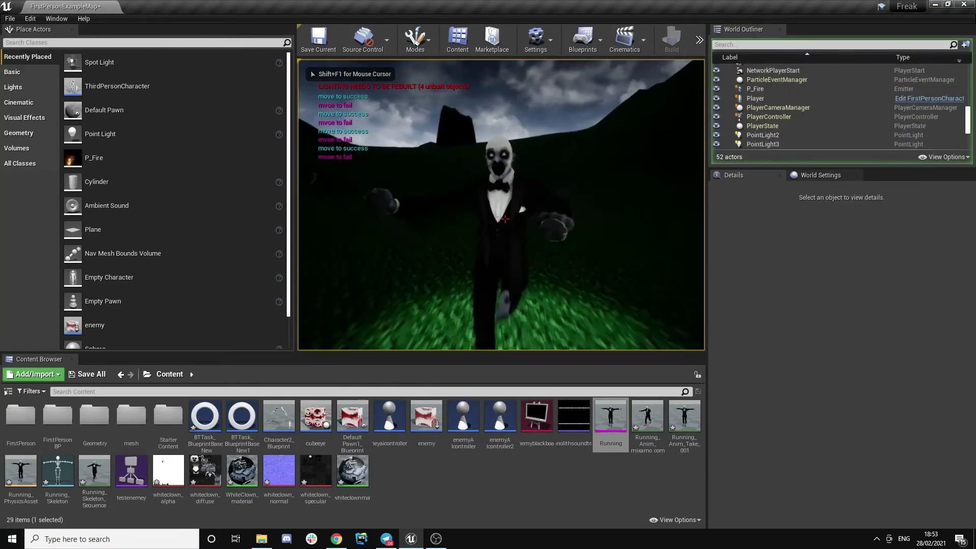
{"action": "key", "text": "s"}
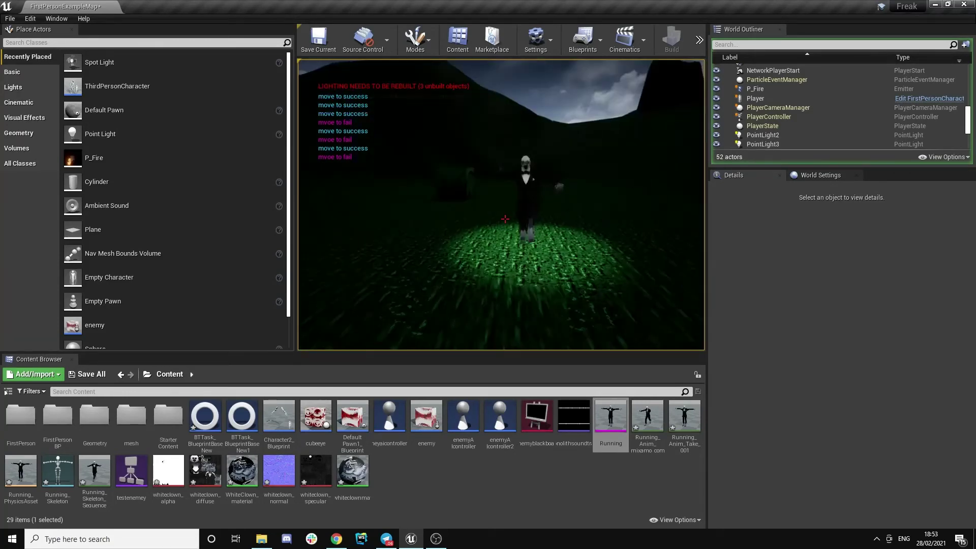
{"action": "left_click", "coordinate": [505, 219]}
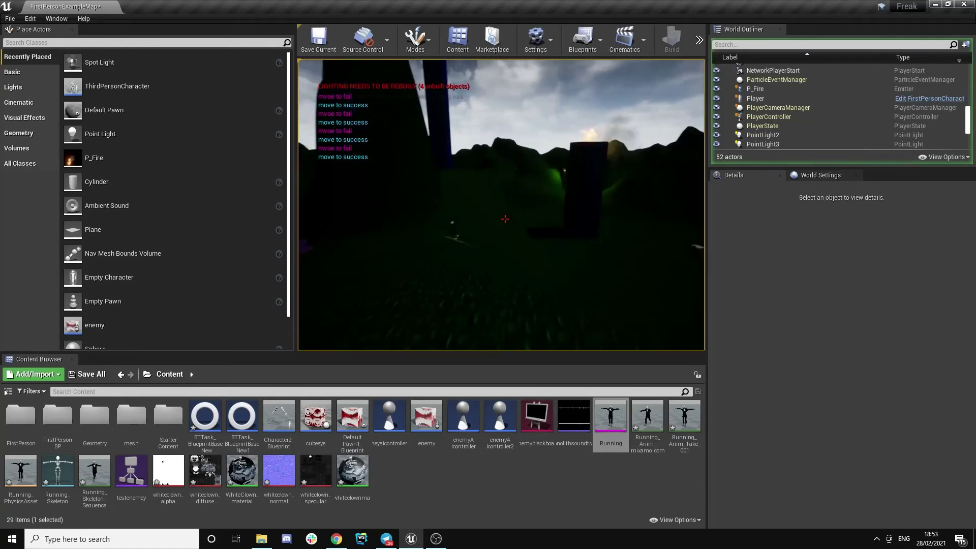
{"action": "left_click", "coordinate": [505, 219]}
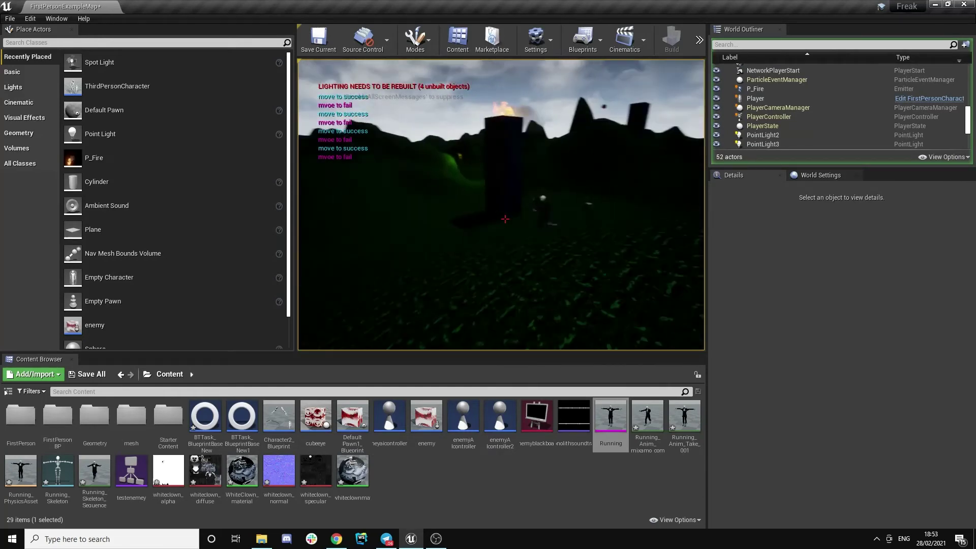
{"action": "key", "text": "Escape"}
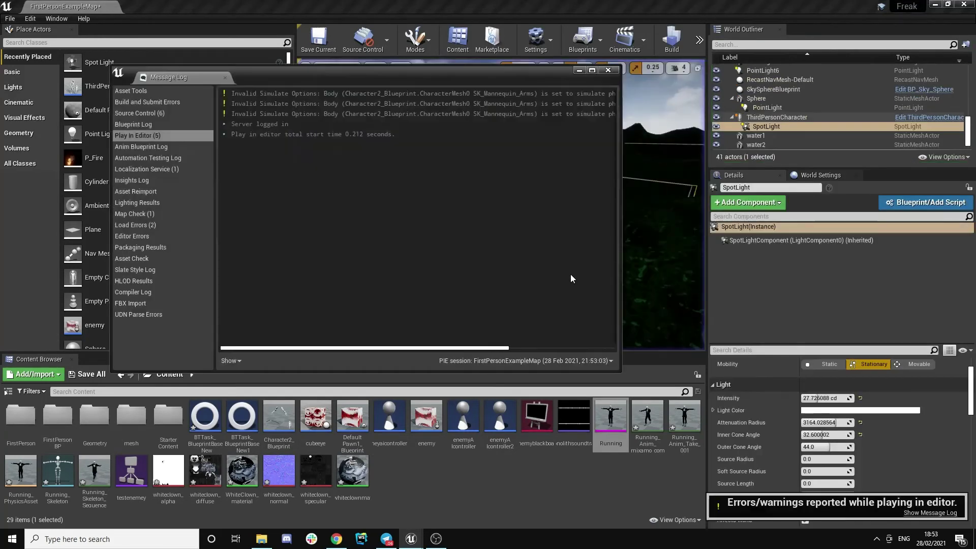
{"action": "left_click", "coordinate": [613, 70]}
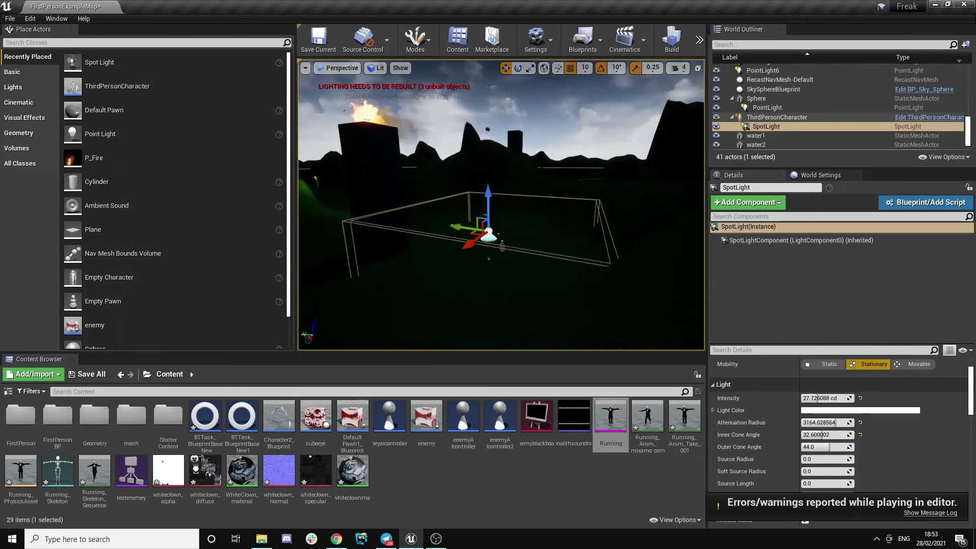
- Examine the spot light's cone around the running ThirdPersonCharacter from close up
{"action": "key", "text": "w"}
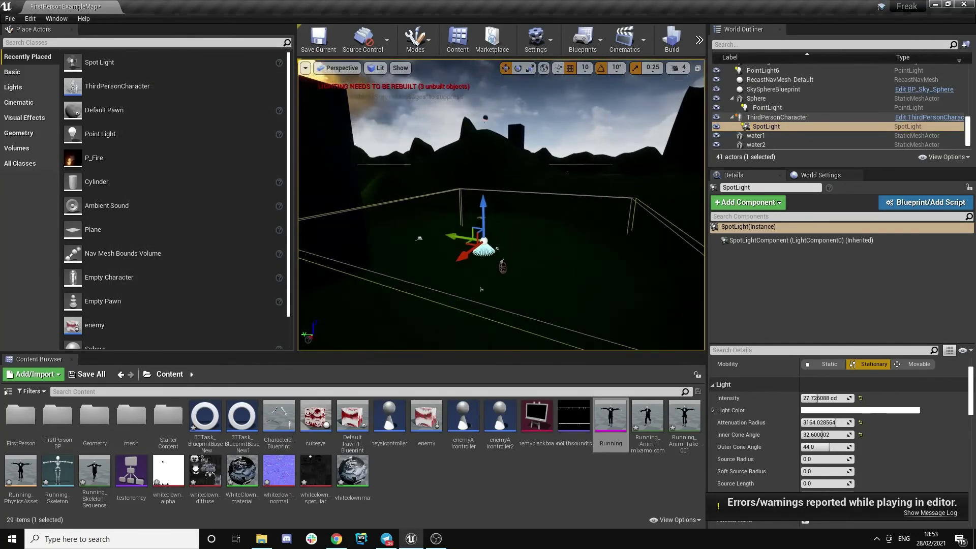
{"action": "key", "text": "w"}
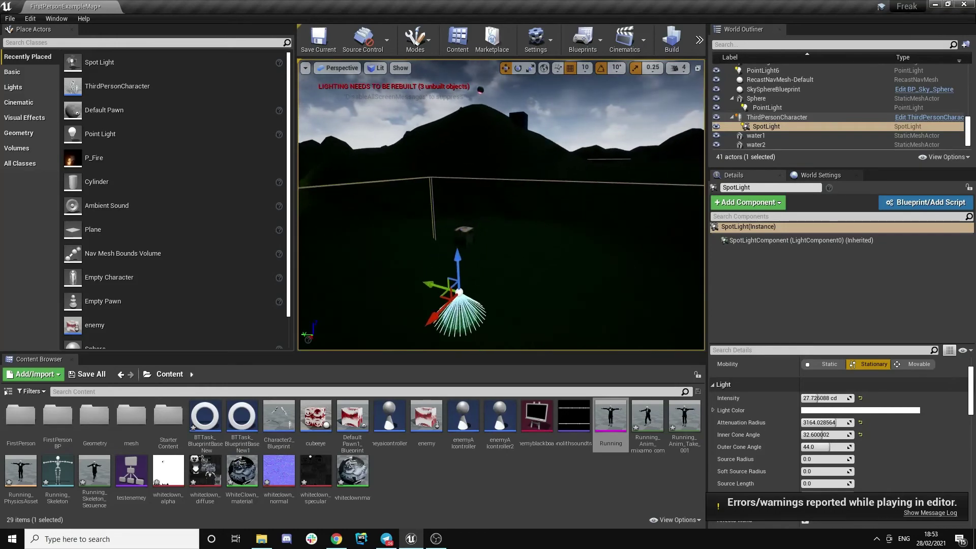
{"action": "right_click_drag", "start_coordinate": [500, 205], "coordinate": [478, 205]}
{"action": "key", "text": "w"}
{"action": "key", "text": "s"}
{"action": "key", "text": "w"}
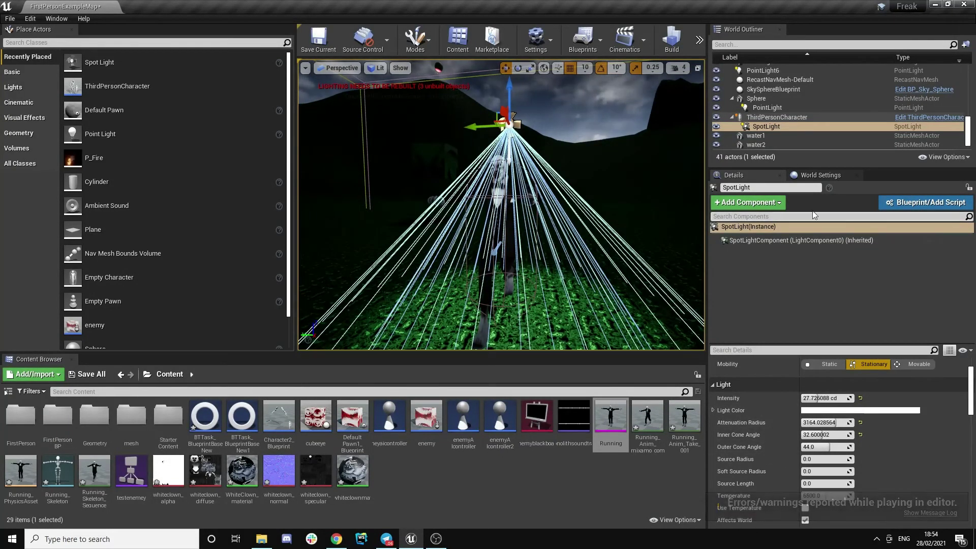
{"action": "left_click", "coordinate": [925, 202]}
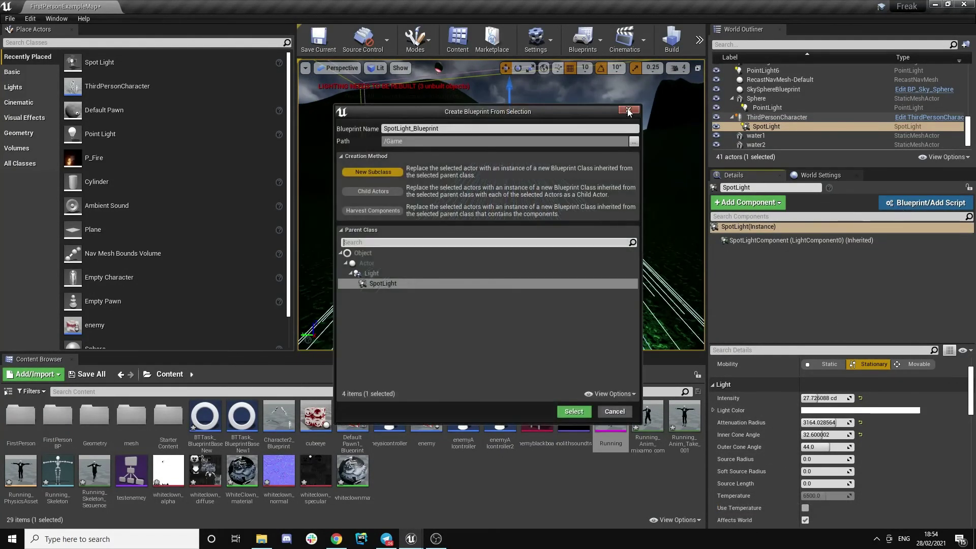
{"action": "left_click", "coordinate": [628, 111]}
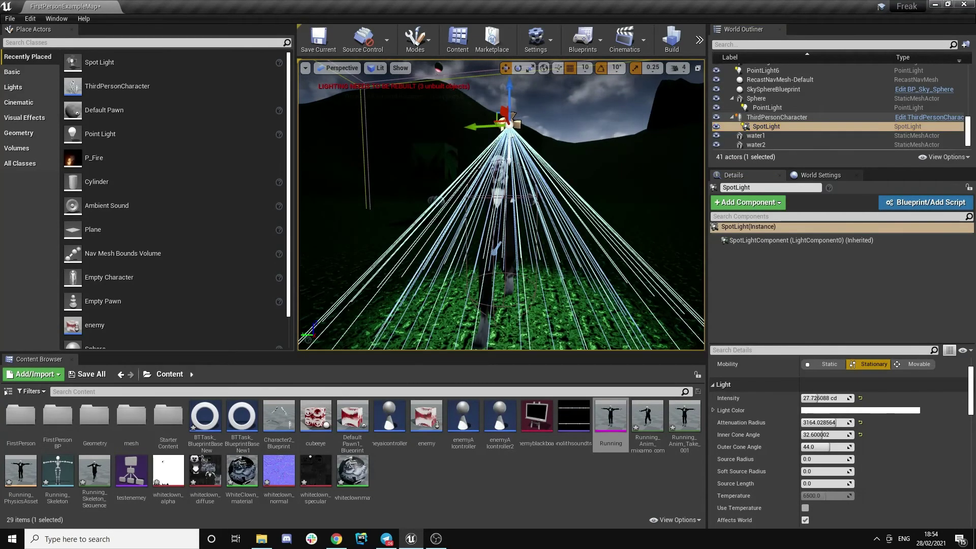
{"action": "left_click", "coordinate": [559, 180]}
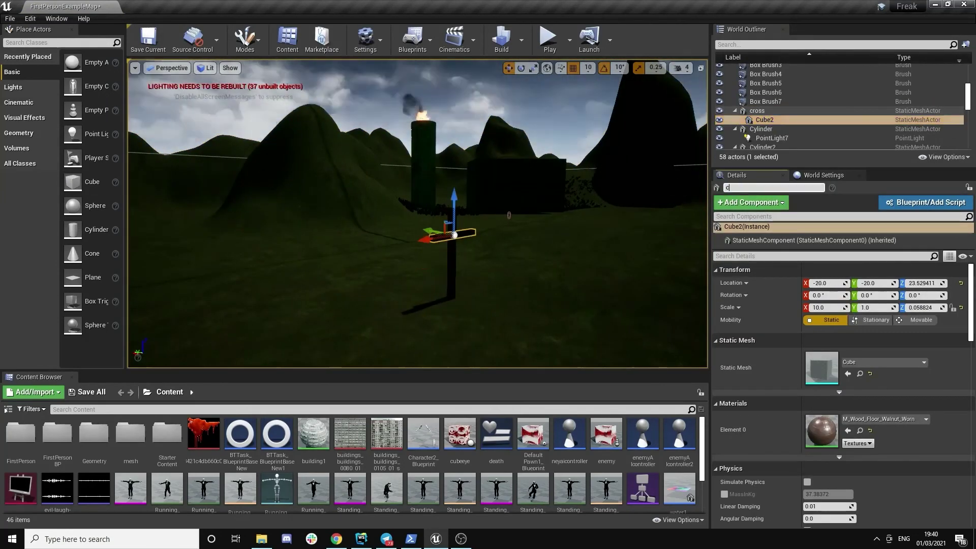
- Name the crossbar cross2, duplicate the wooden cross, and spread the copies across the grassy landscape
{"action": "right_click", "coordinate": [779, 121]}
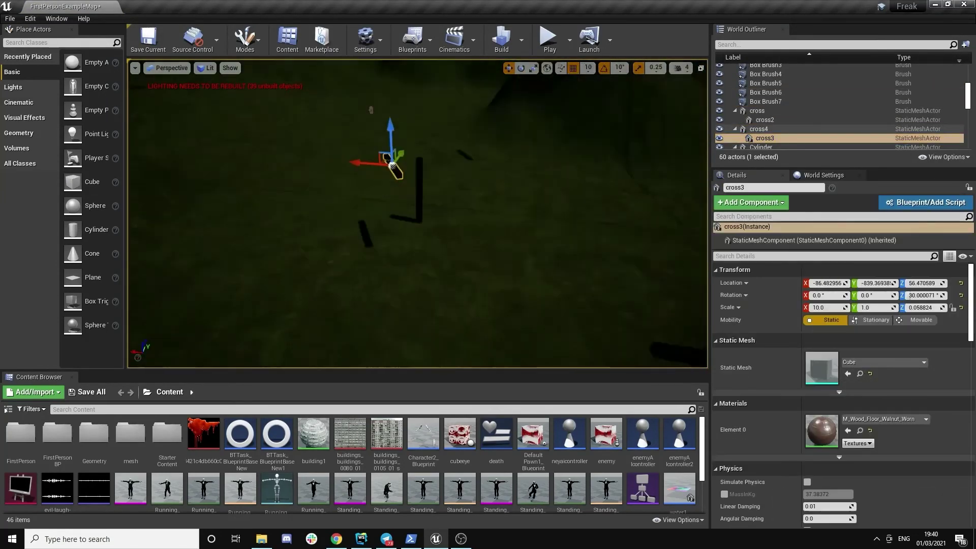
{"action": "left_click_drag", "start_coordinate": [413, 168], "coordinate": [327, 163]}
{"action": "right_click_drag", "start_coordinate": [327, 164], "coordinate": [386, 204]}
{"action": "left_click_drag", "start_coordinate": [494, 200], "coordinate": [453, 207]}
{"action": "right_click_drag", "start_coordinate": [453, 207], "coordinate": [417, 223]}
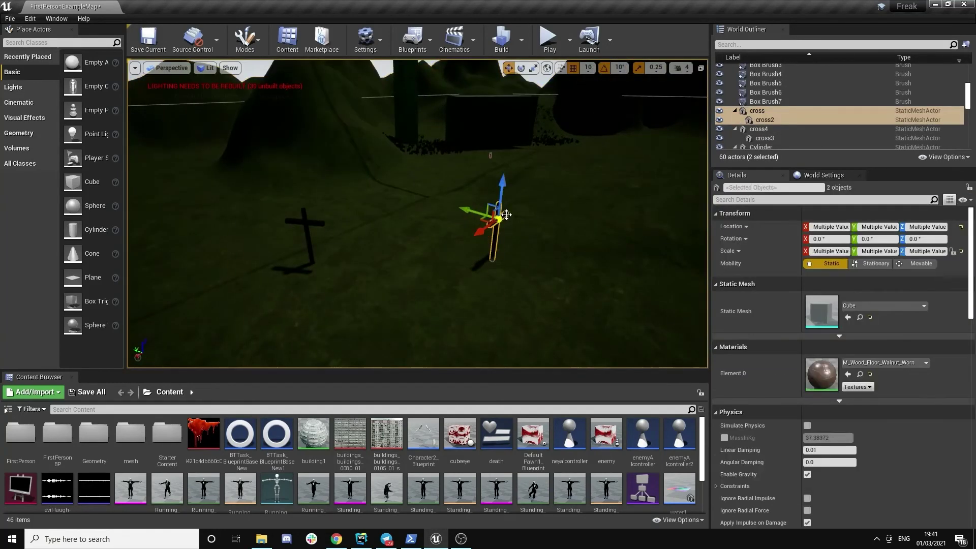
{"action": "left_click_drag", "start_coordinate": [473, 219], "coordinate": [456, 231]}
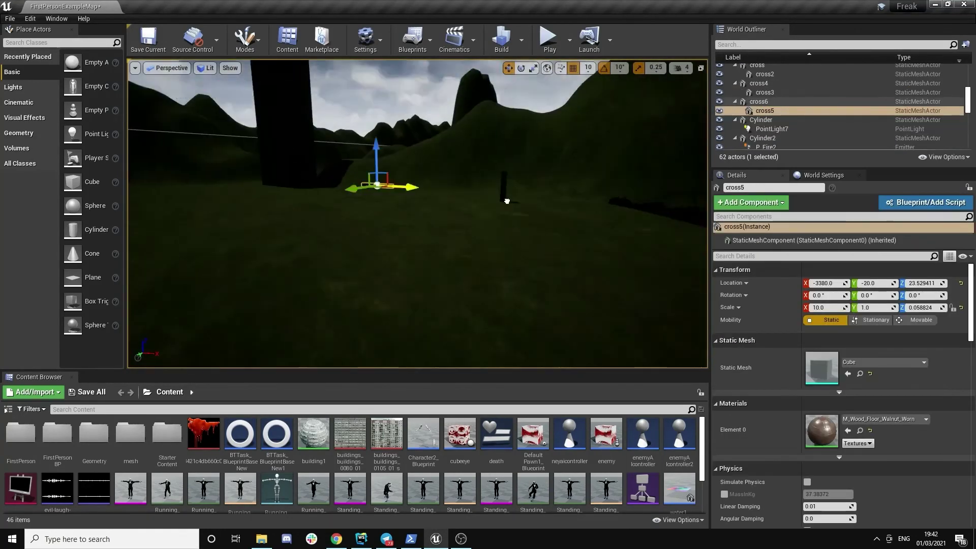
- Enlarge the upright of the cross6 copy to scale 2.5, 2.5, 10.5 and stand it at -8580, 8860, 950
{"action": "key", "text": "r"}
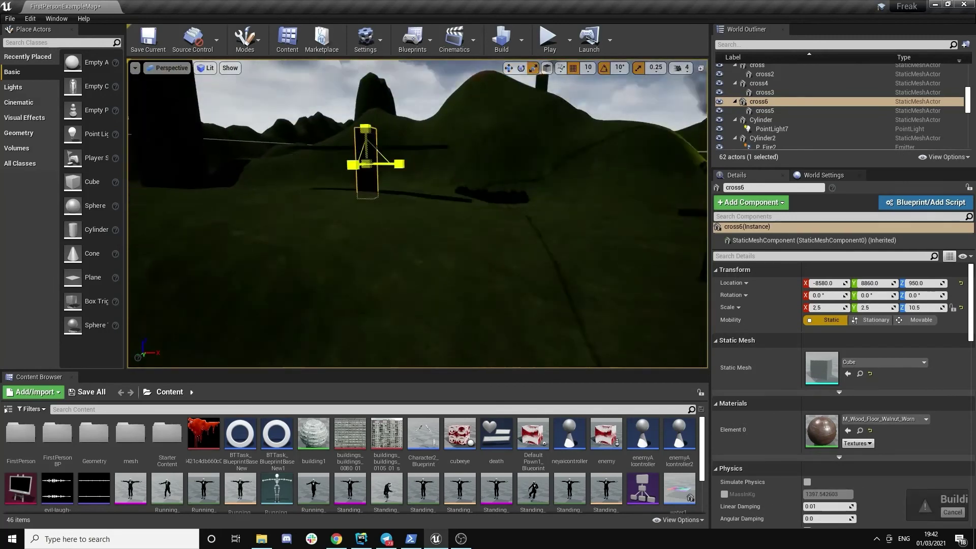
{"action": "right_click_drag", "start_coordinate": [365, 164], "coordinate": [440, 193]}
{"action": "left_click", "coordinate": [440, 193]}
{"action": "left_click", "coordinate": [410, 198]}
{"action": "left_click", "coordinate": [521, 151]}
{"action": "key", "text": "w"}
- Add a P_Fire emitter to the large cross and scale it uniformly to 6.5
{"action": "right_click_drag", "start_coordinate": [520, 150], "coordinate": [356, 223]}
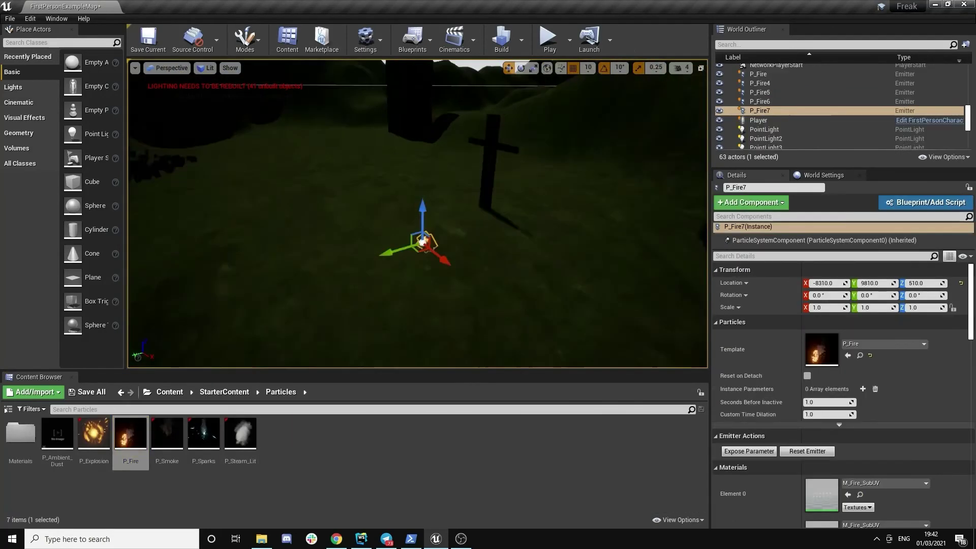
{"action": "left_click", "coordinate": [521, 68]}
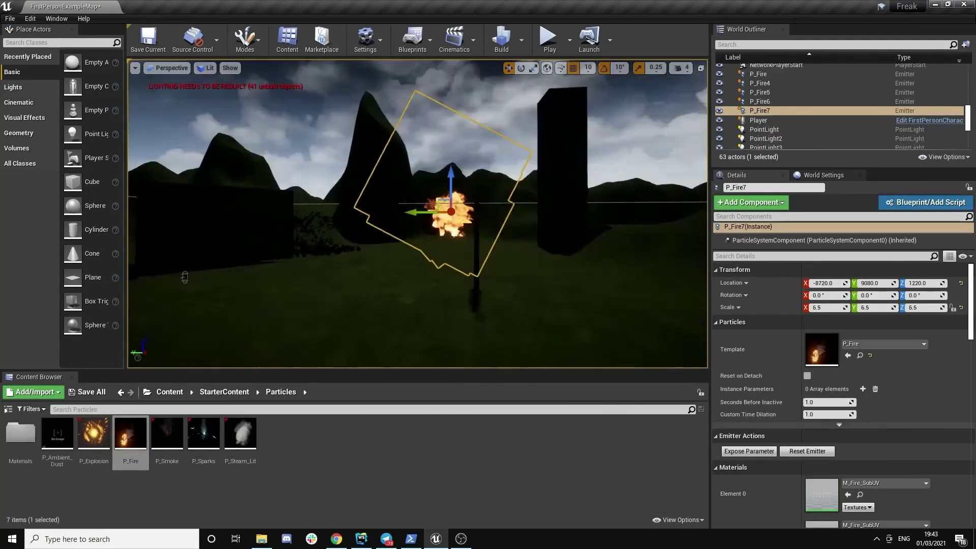
{"action": "mouse_move", "coordinate": [417, 213]}
{"action": "right_mouse_down"}
{"action": "mouse_move", "coordinate": [435, 235]}
{"action": "mouse_move", "coordinate": [427, 218]}
{"action": "right_mouse_up"}
- Place a point light at the burning cross and adjust its intensity
{"action": "left_click", "coordinate": [13, 87]}
{"action": "left_click_drag", "start_coordinate": [86, 86], "coordinate": [417, 222]}
{"action": "left_click_drag", "start_coordinate": [808, 353], "coordinate": [825, 353]}
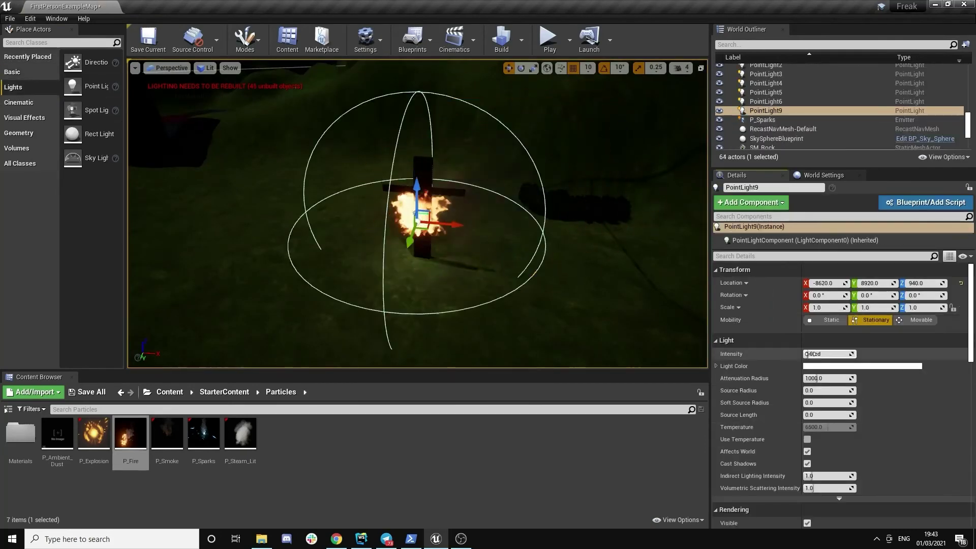
- Start building the level's lighting
{"action": "left_click", "coordinate": [502, 40]}
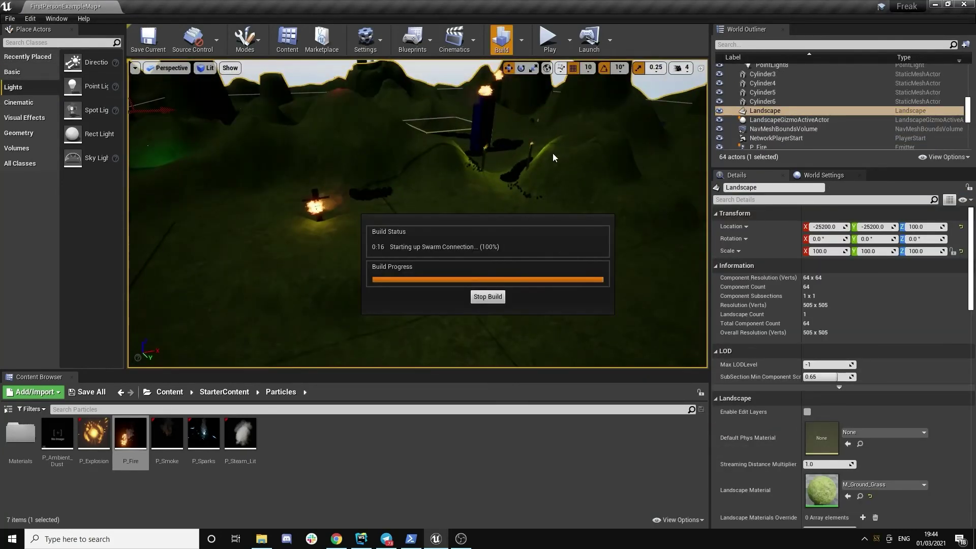
{"action": "left_click", "coordinate": [617, 68]}
{"action": "right_click_drag", "start_coordinate": [560, 168], "coordinate": [539, 142]}
- Browse the StarterContent folders, including Props and Shapes, for meshes to add to the level
{"action": "left_click", "coordinate": [224, 392]}
{"action": "double_click", "coordinate": [276, 433]}
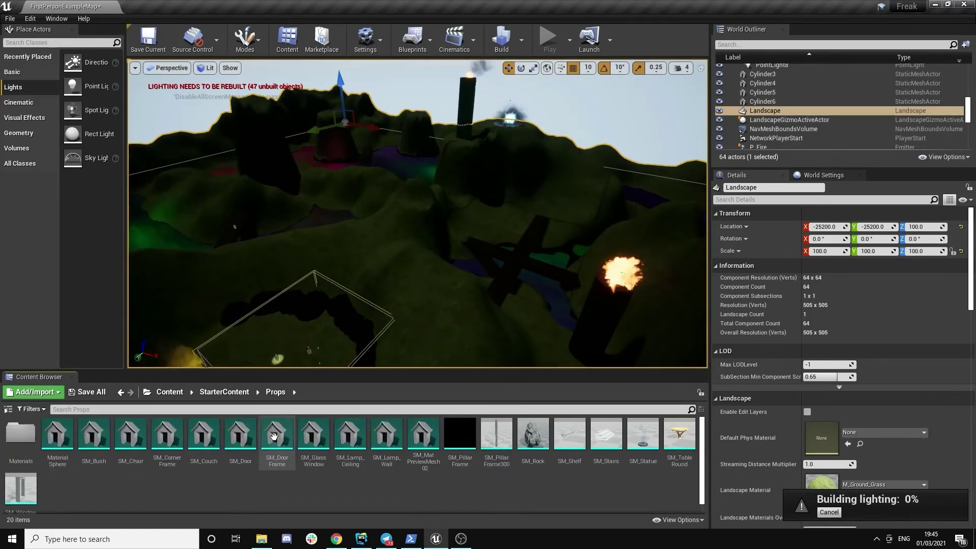
{"action": "left_click", "coordinate": [224, 392]}
{"action": "double_click", "coordinate": [167, 432]}
{"action": "left_click", "coordinate": [228, 396]}
{"action": "double_click", "coordinate": [203, 433]}
{"action": "left_click", "coordinate": [224, 392]}
{"action": "double_click", "coordinate": [313, 432]}
- Place a Shape_QuadPyramid mesh on the landscape
{"action": "right_click_drag", "start_coordinate": [417, 213], "coordinate": [427, 254]}
{"action": "key", "text": "r"}
{"action": "left_click_drag", "start_coordinate": [314, 435], "coordinate": [448, 295]}
{"action": "right_click_drag", "start_coordinate": [448, 295], "coordinate": [427, 274]}
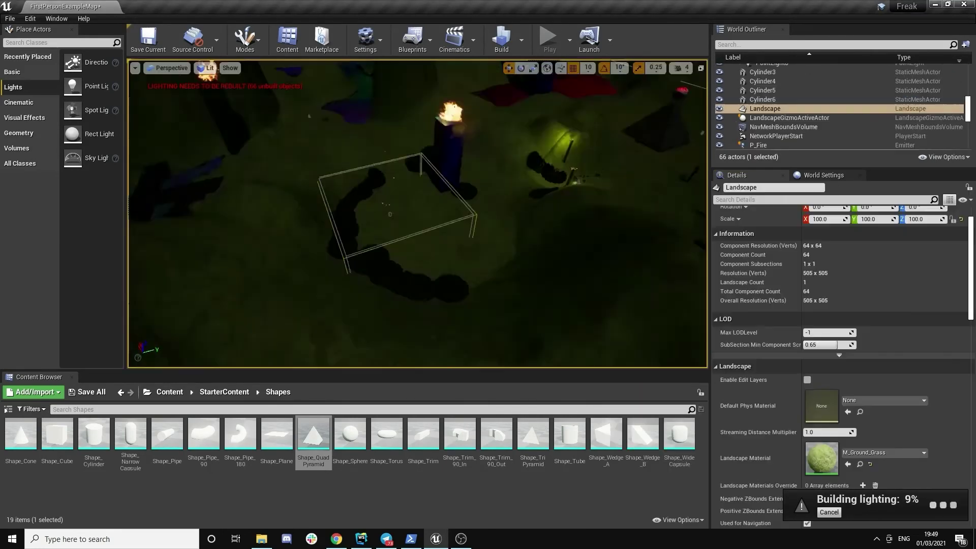
- Attach the endgameonhit component to the Cylinder3 disc beneath the sparks and select that component
{"action": "right_click_drag", "start_coordinate": [417, 213], "coordinate": [457, 223]}
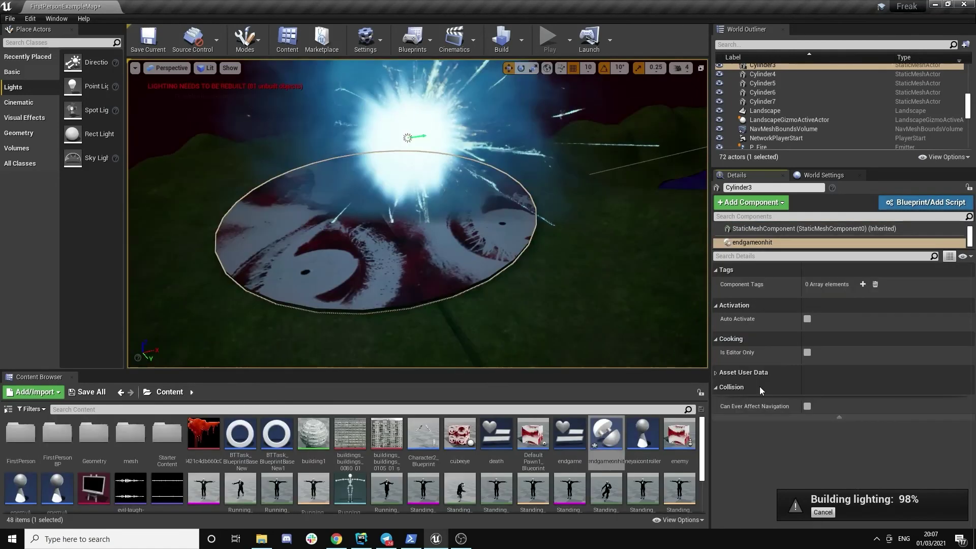
{"action": "left_click", "coordinate": [737, 242]}
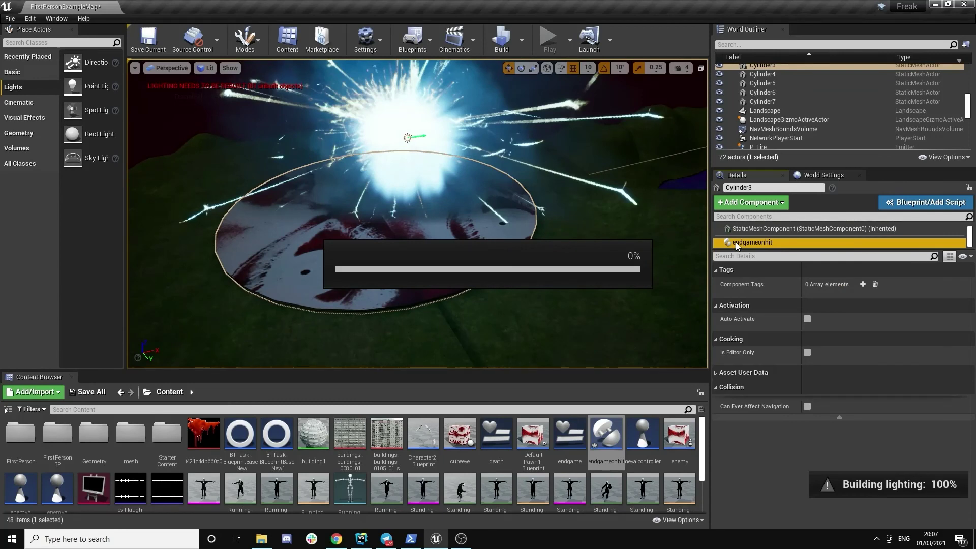